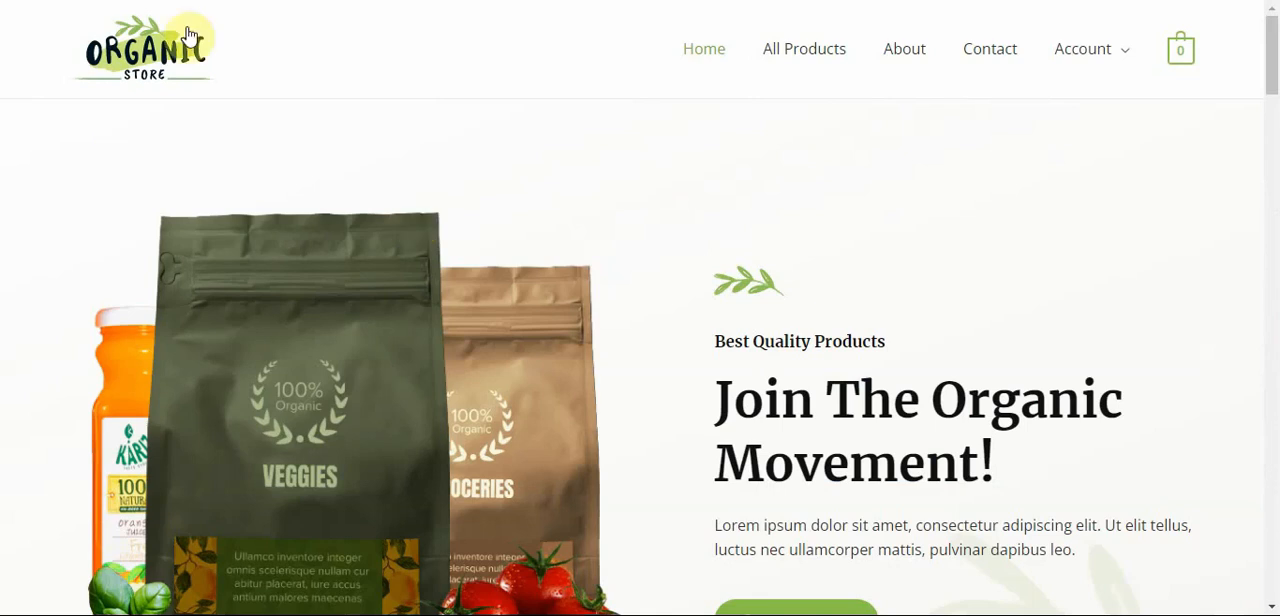
Look through the store's home page, view the Hand Sanitizer product page, and return to the home page.
drag(1271, 60, 1270, 240)
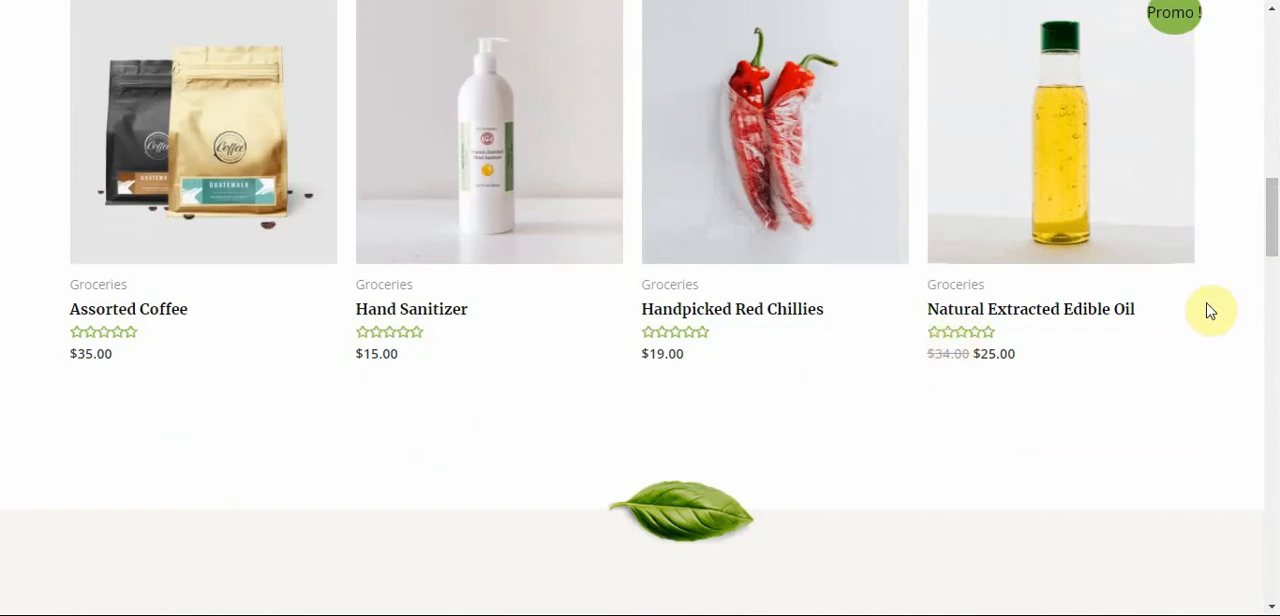
drag(1271, 211, 1272, 36)
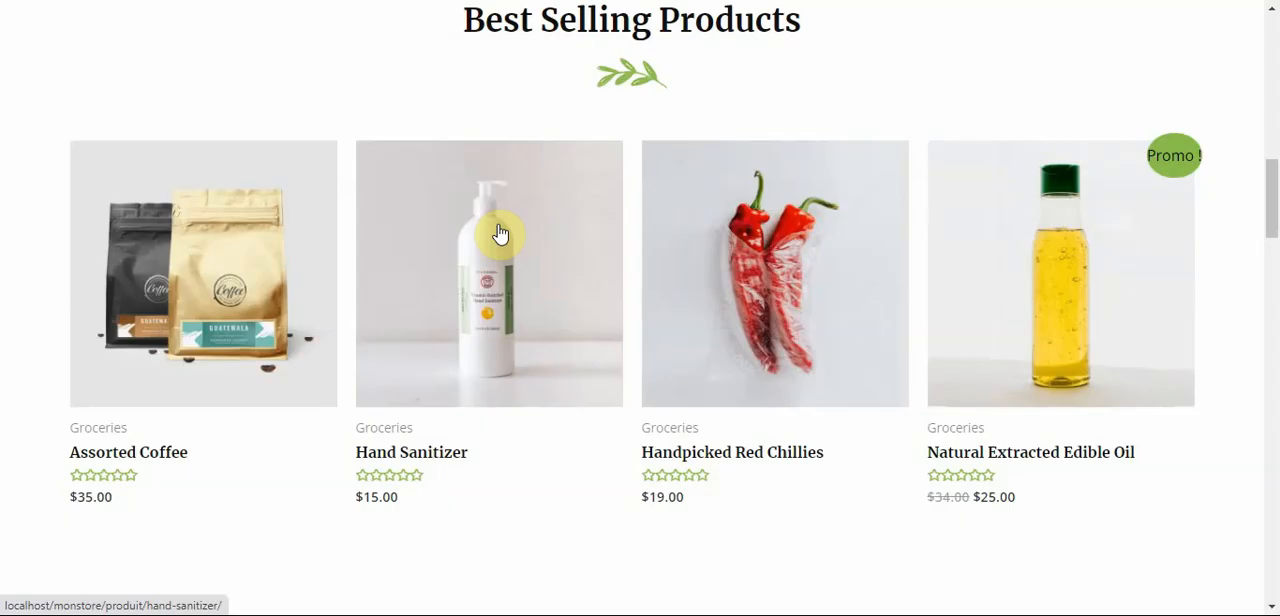
click(500, 233)
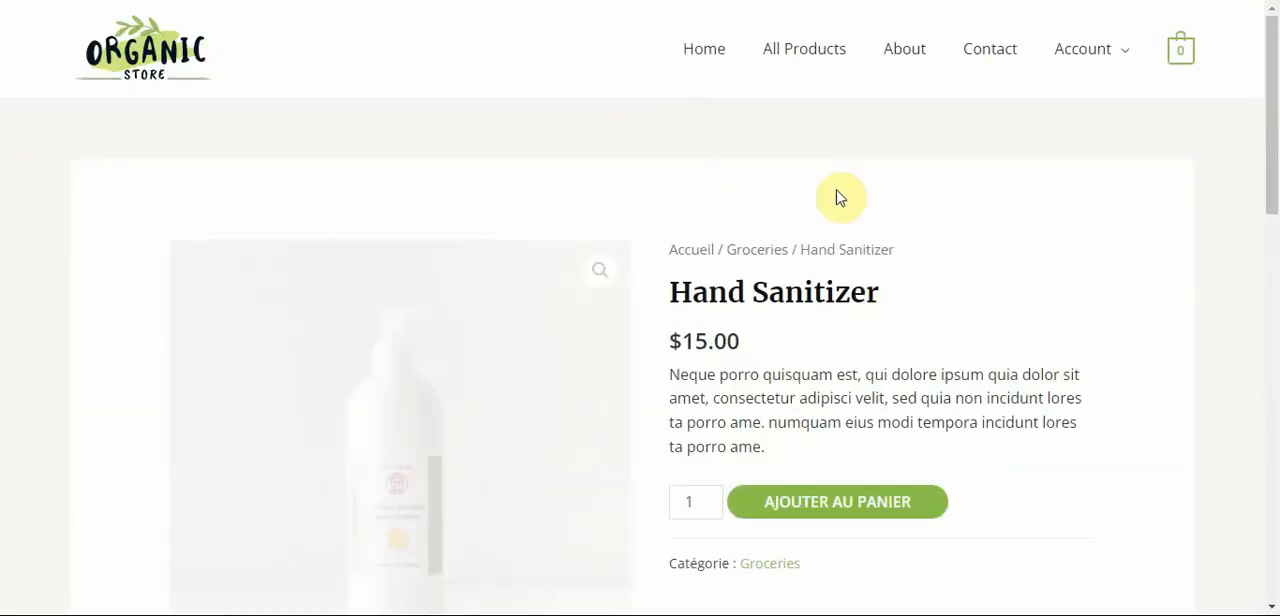
drag(1271, 109, 1274, 63)
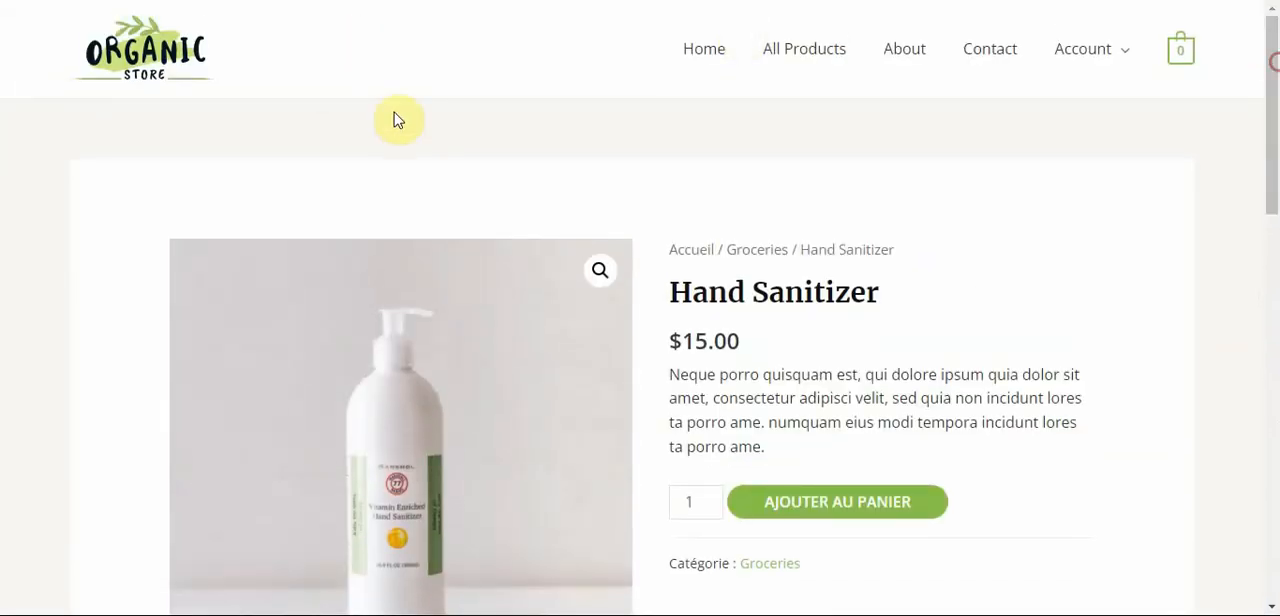
click(712, 43)
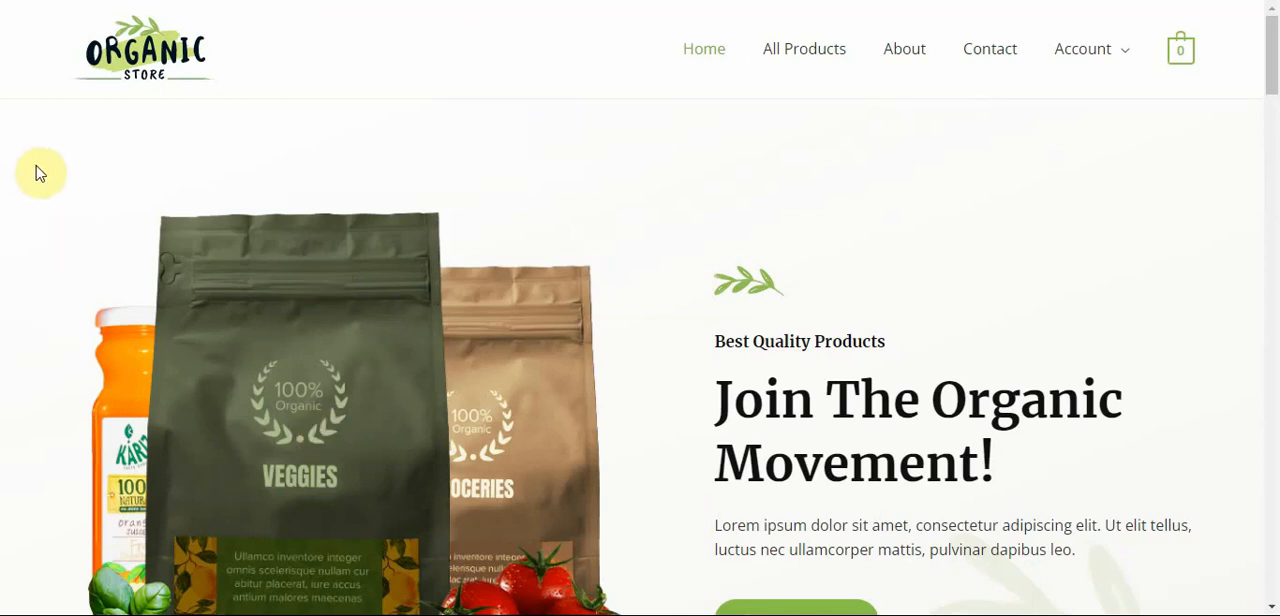
Review the store's home page from the opening banner through the Trending Products section.
scroll(5, 187, down, 2)
scroll(5, 187, down, 5)
scroll(5, 187, up, 7)
click(1030, 615)
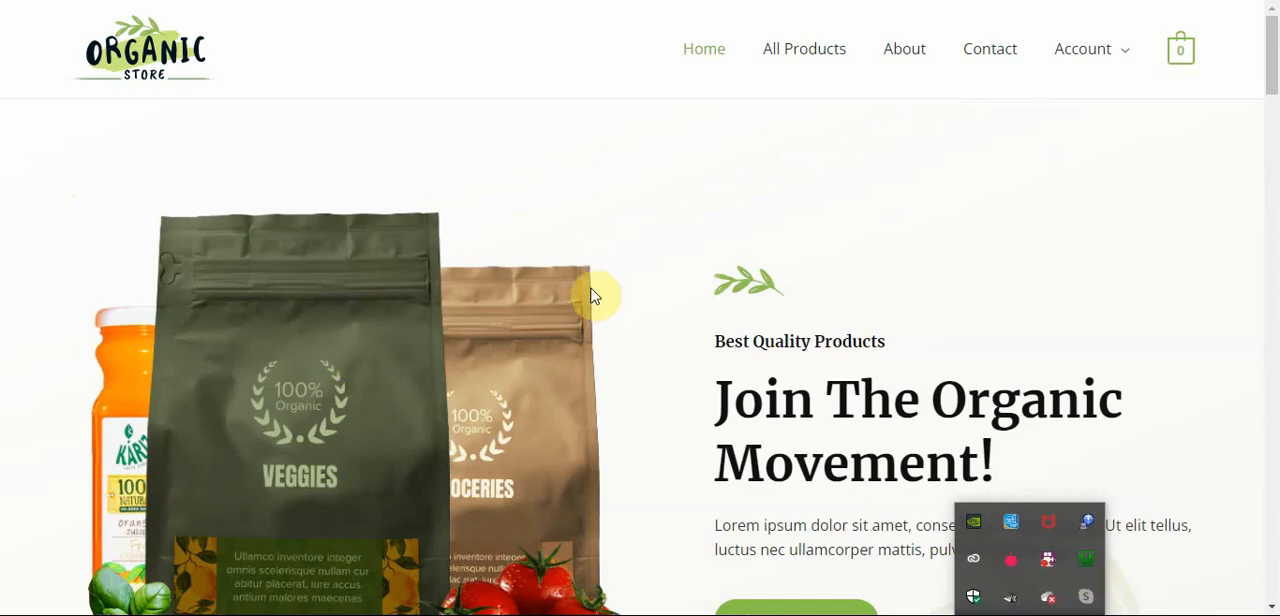
click(818, 252)
scroll(519, 209, down, 7)
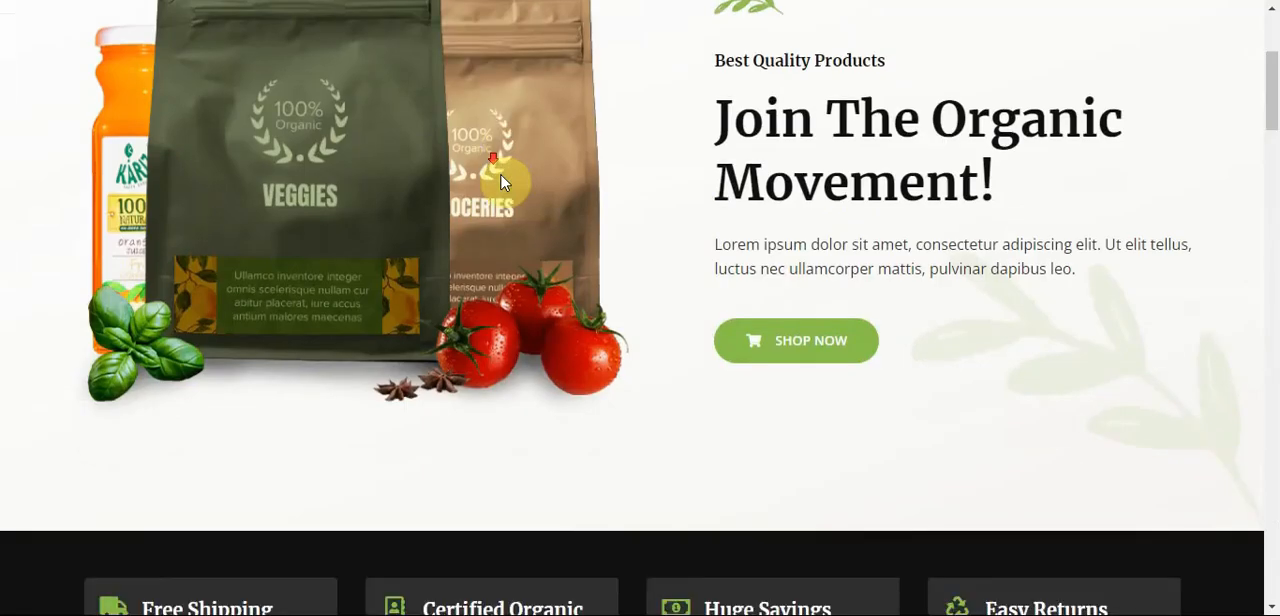
scroll(520, 205, down, 20)
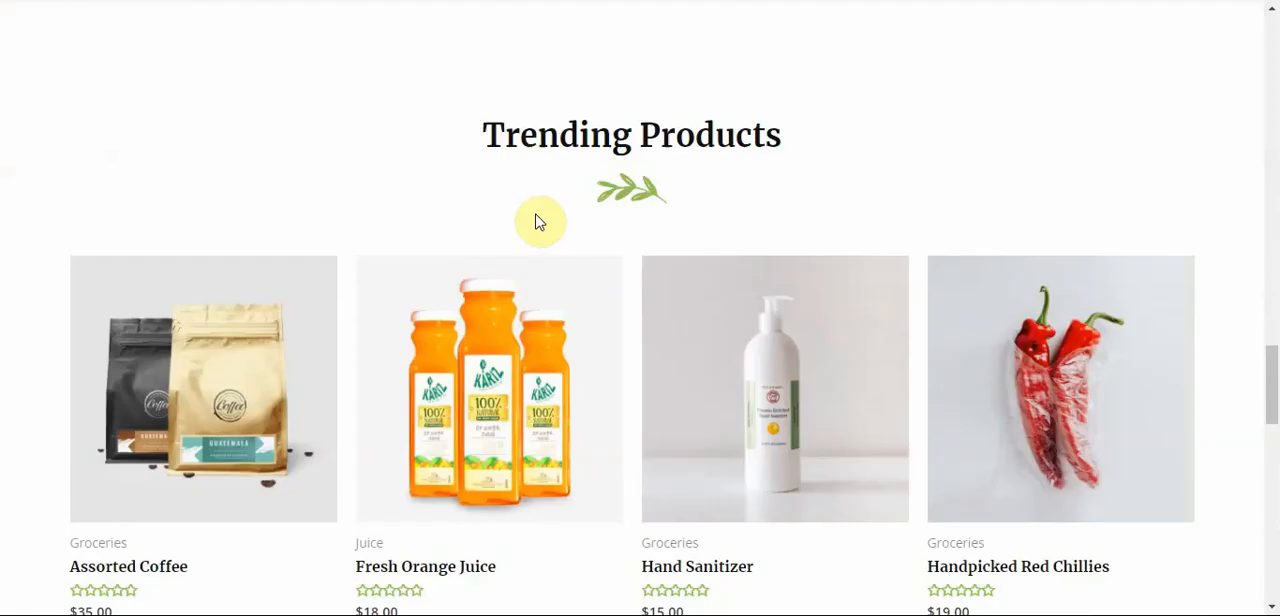
scroll(537, 216, up, 7)
scroll(540, 218, up, 20)
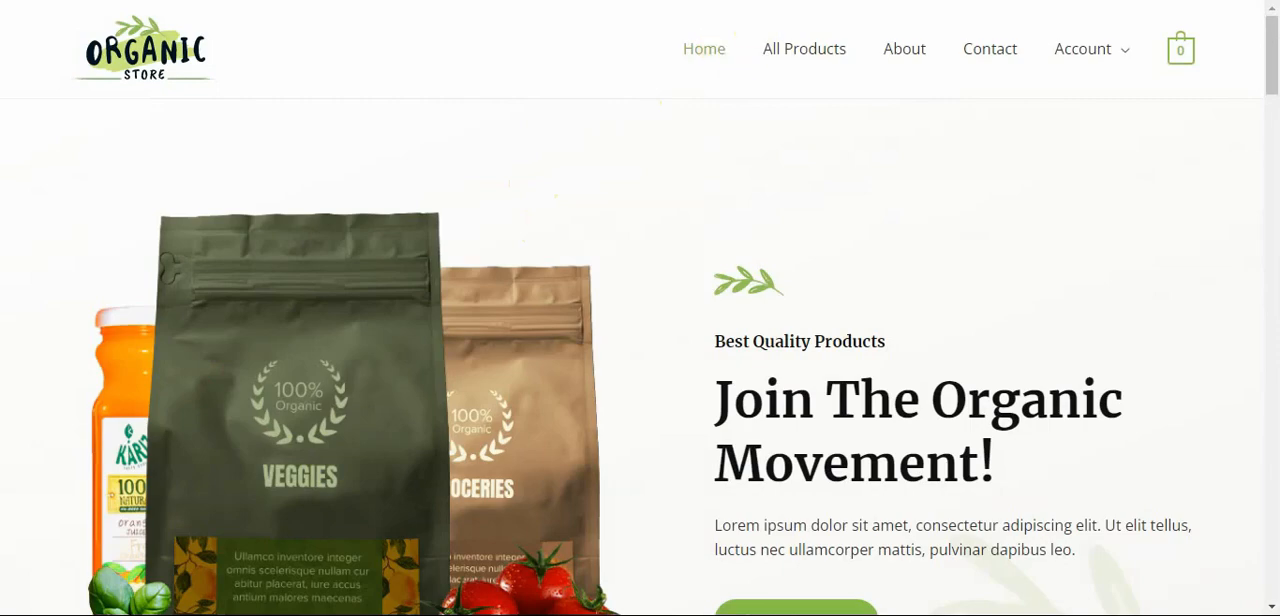
Switch to the Wampserver page, open phpMyAdmin, and log in to the MySQL server as root.
click(348, 2)
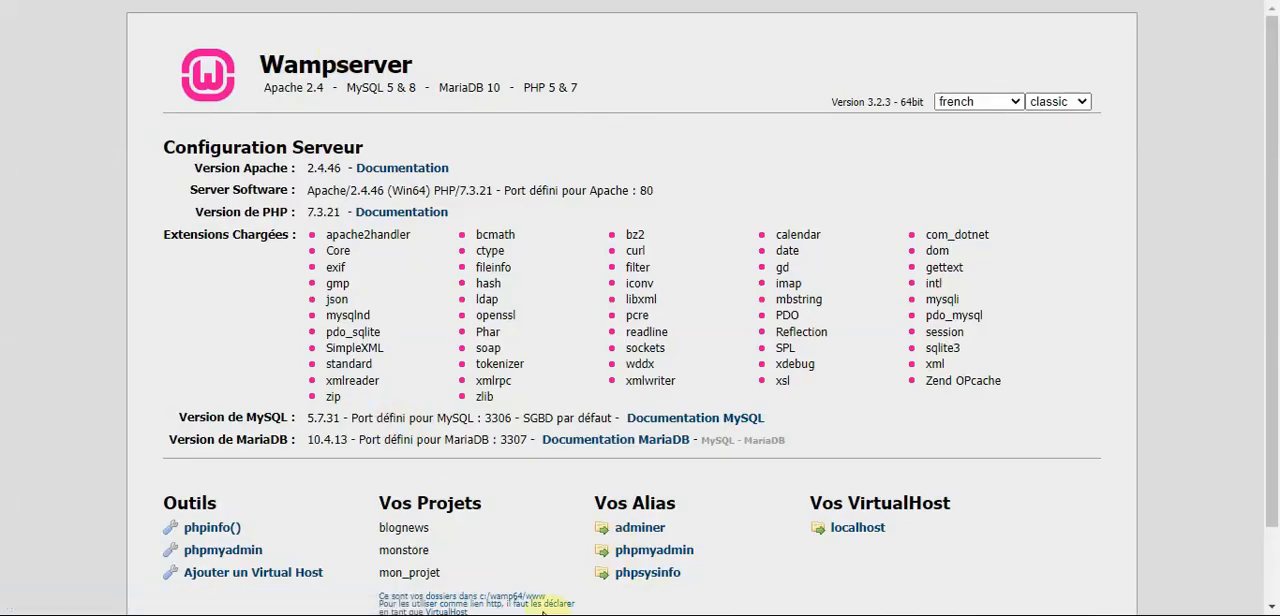
click(641, 553)
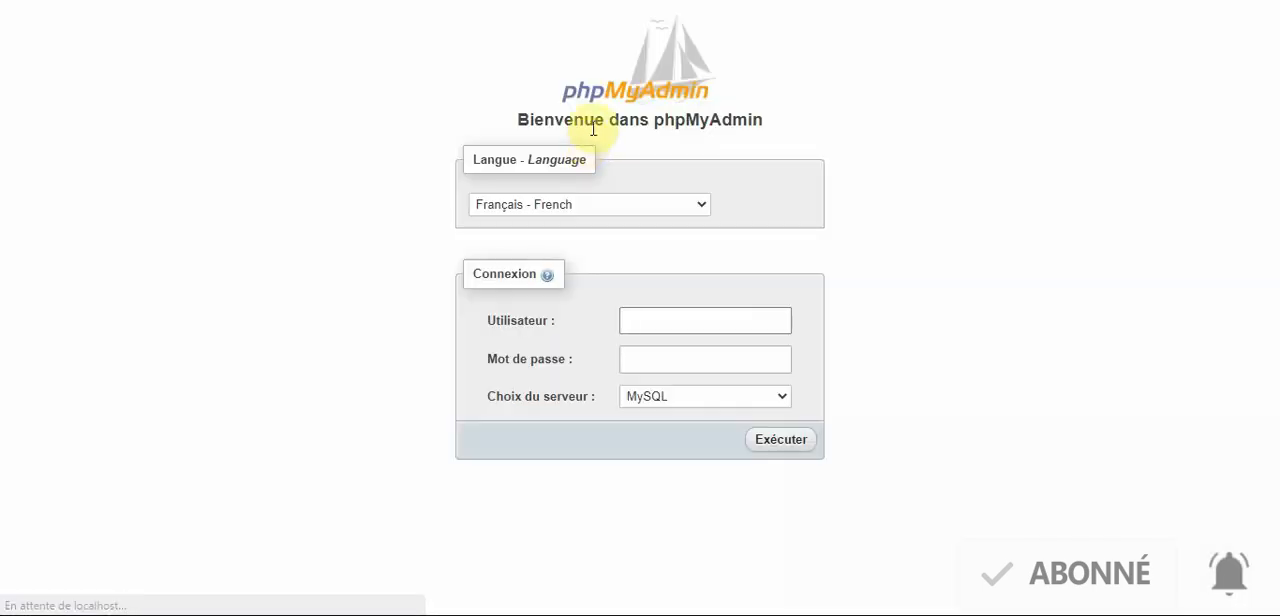
click(738, 317)
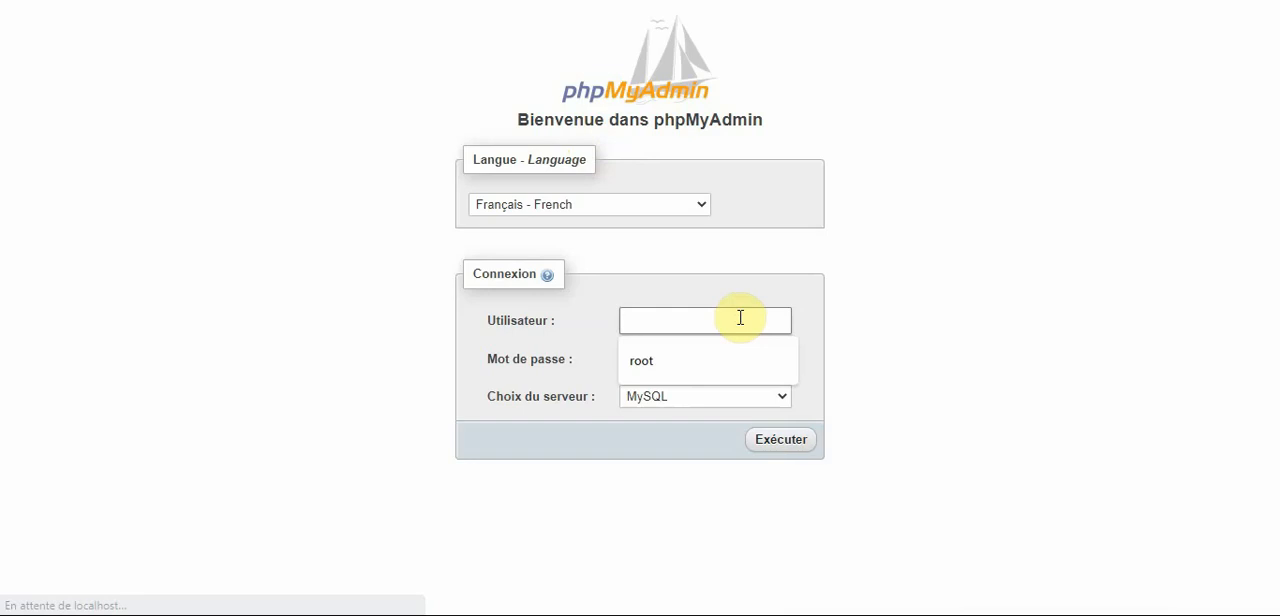
text(root)
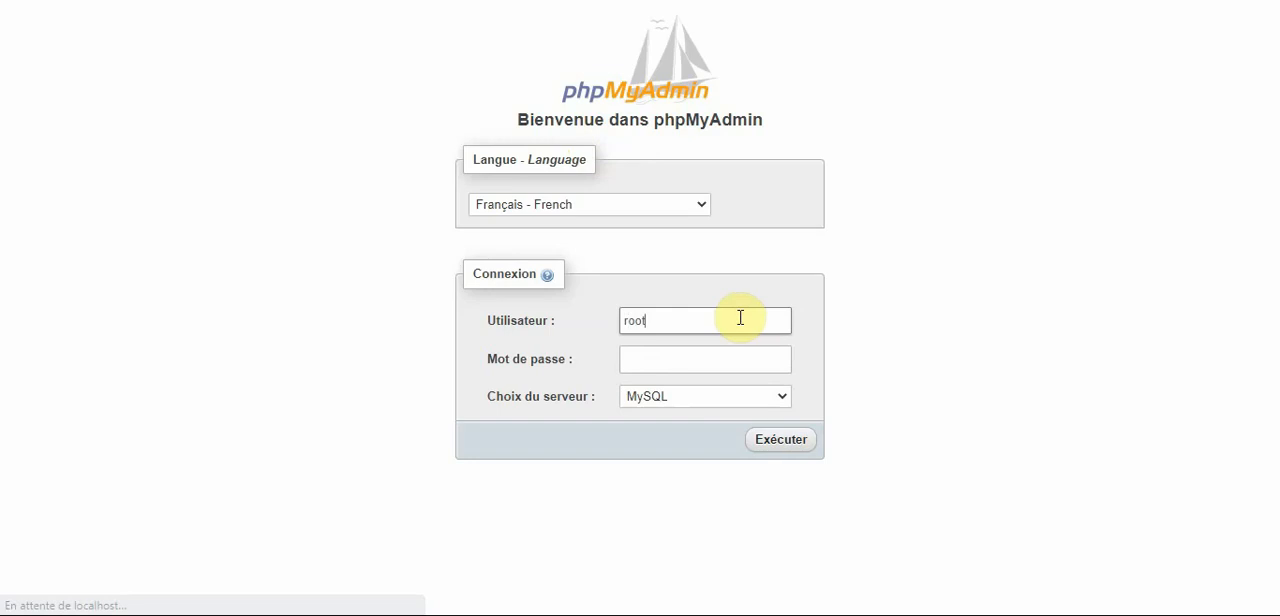
click(678, 365)
click(787, 450)
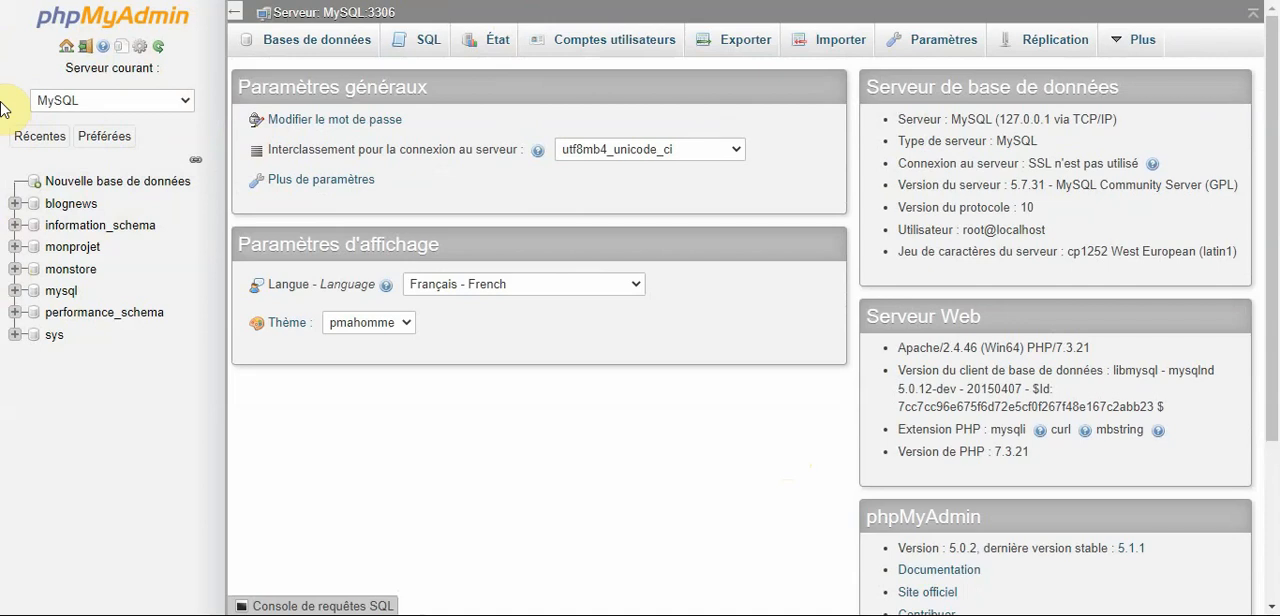
Export the monstore database with the quick method in SQL format and show monstore.sql in its download folder.
click(77, 270)
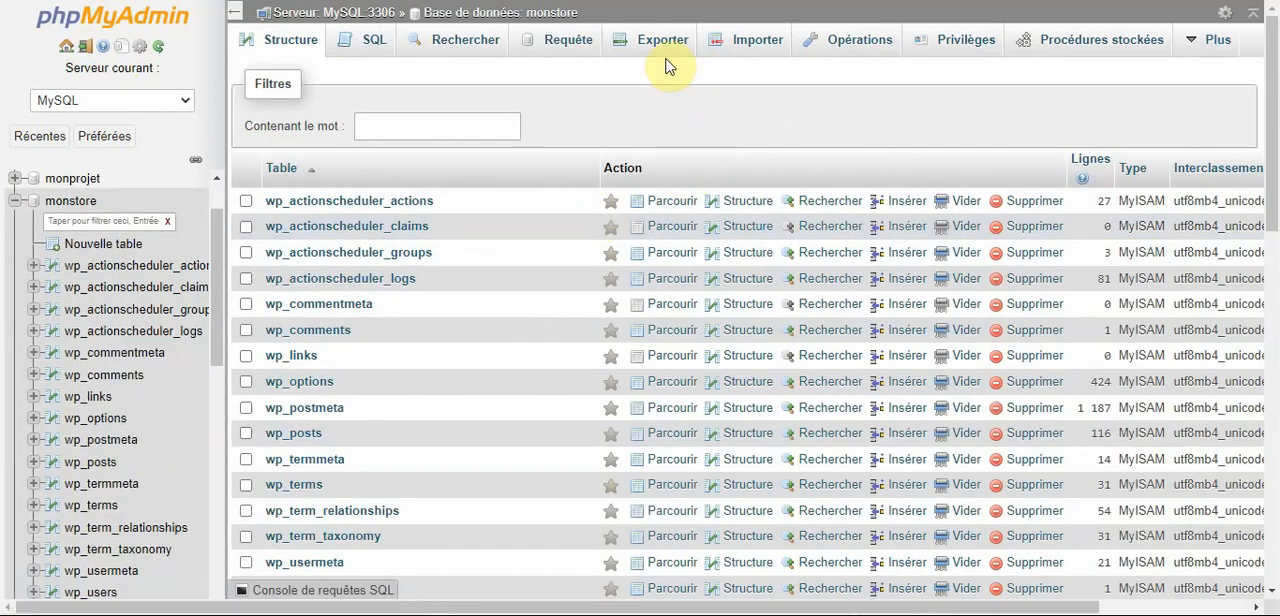
click(757, 58)
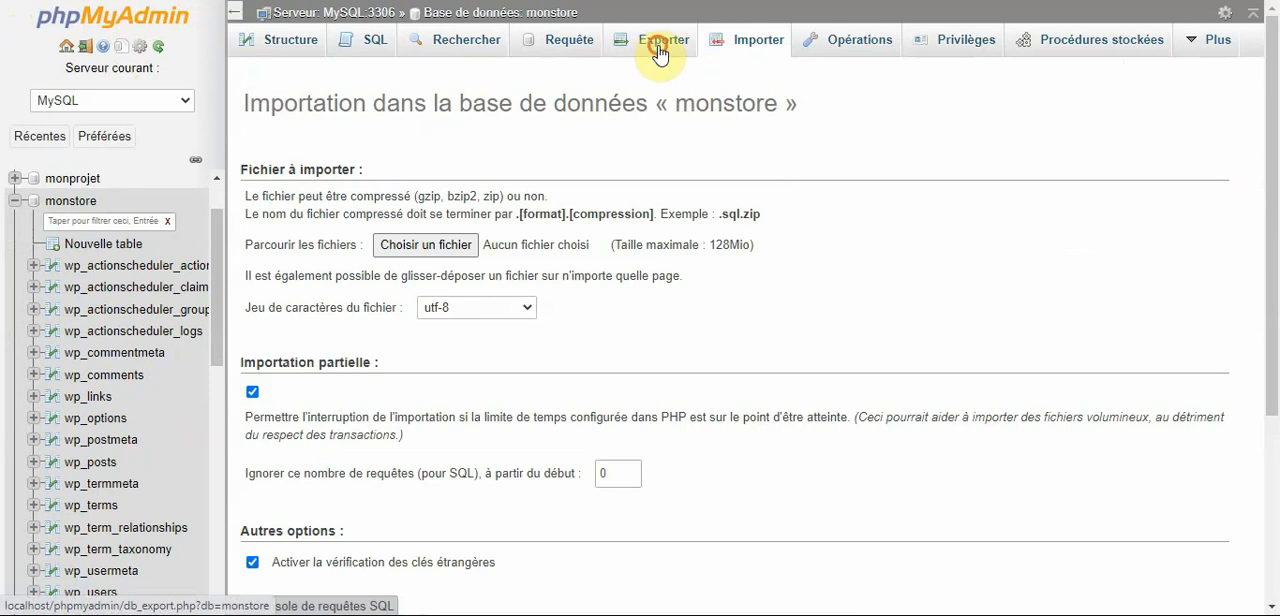
click(657, 53)
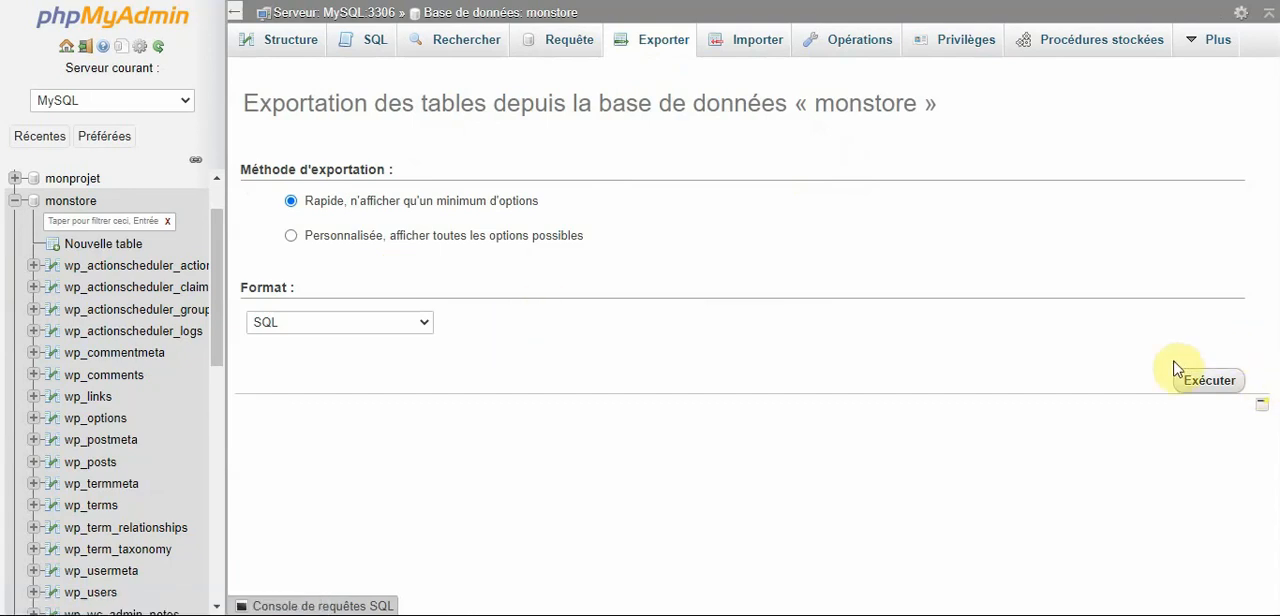
click(1211, 385)
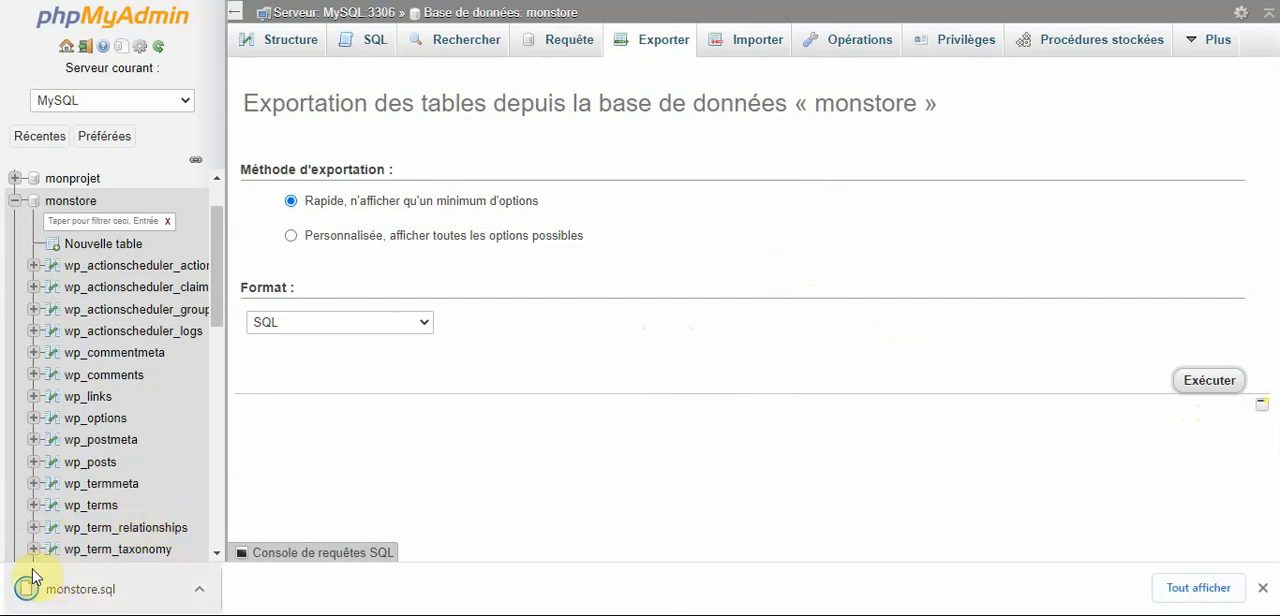
click(1198, 588)
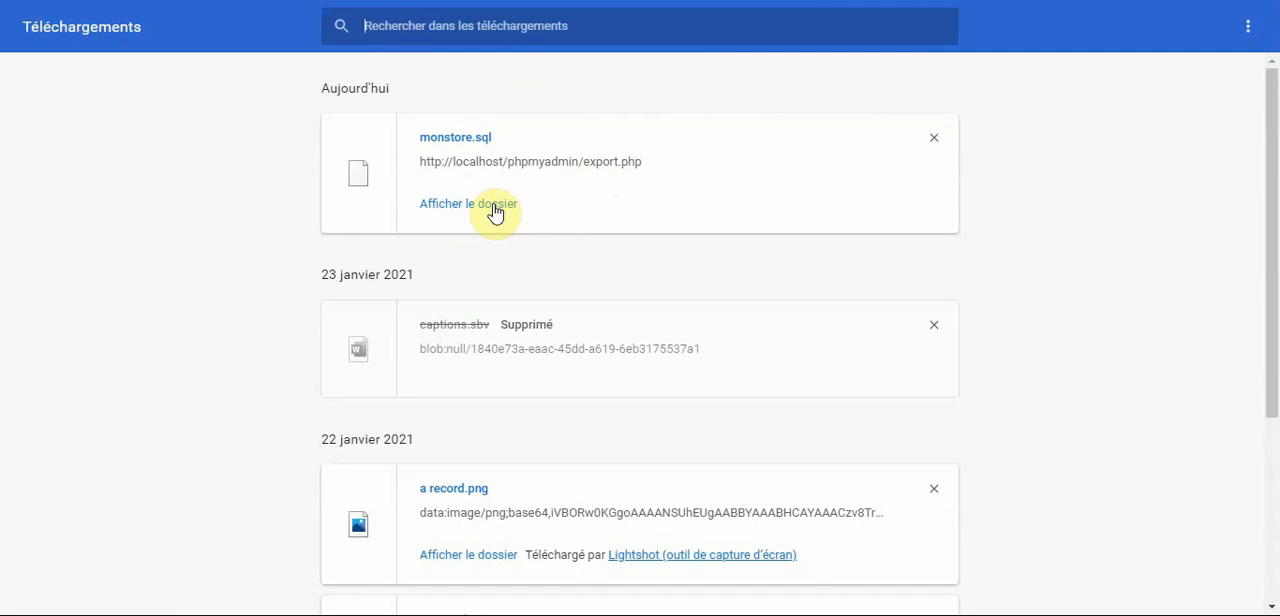
click(494, 207)
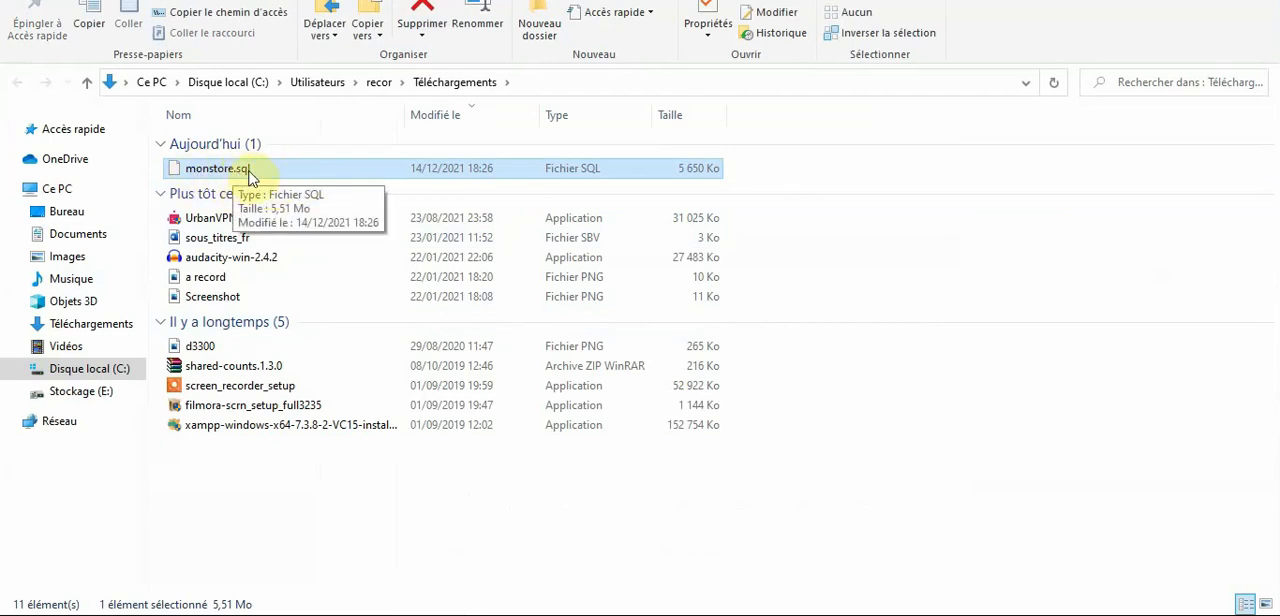
Switch to cPanel, search its functions for mysql, and open the MySQL databases page.
mouse_move(673, 608)
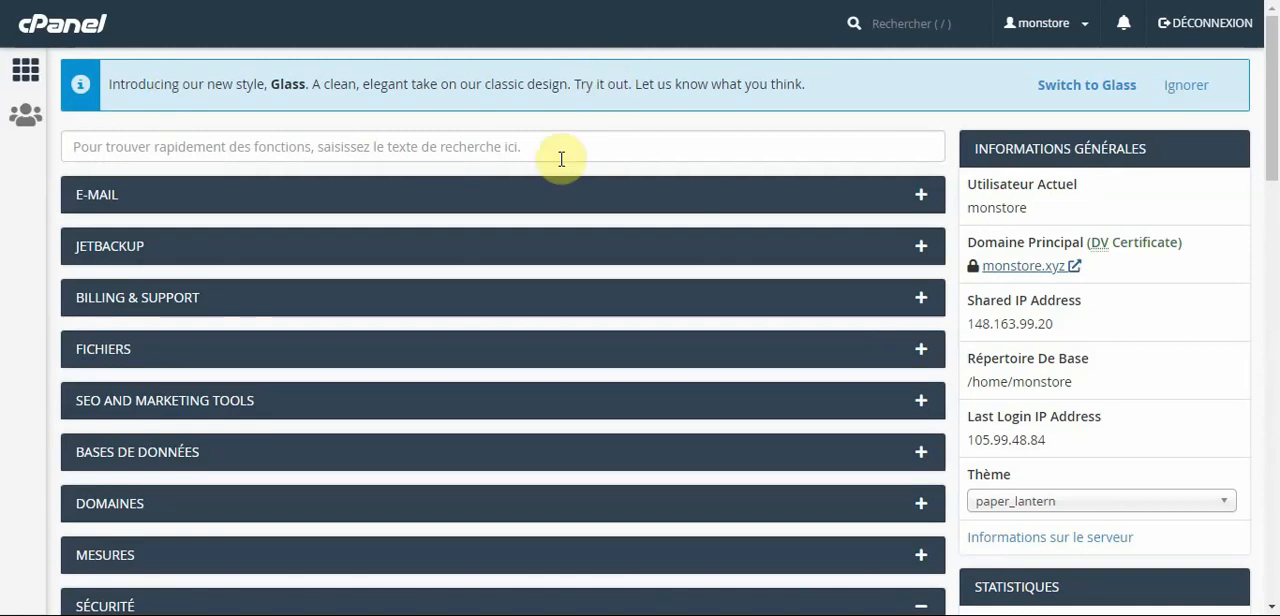
click(463, 147)
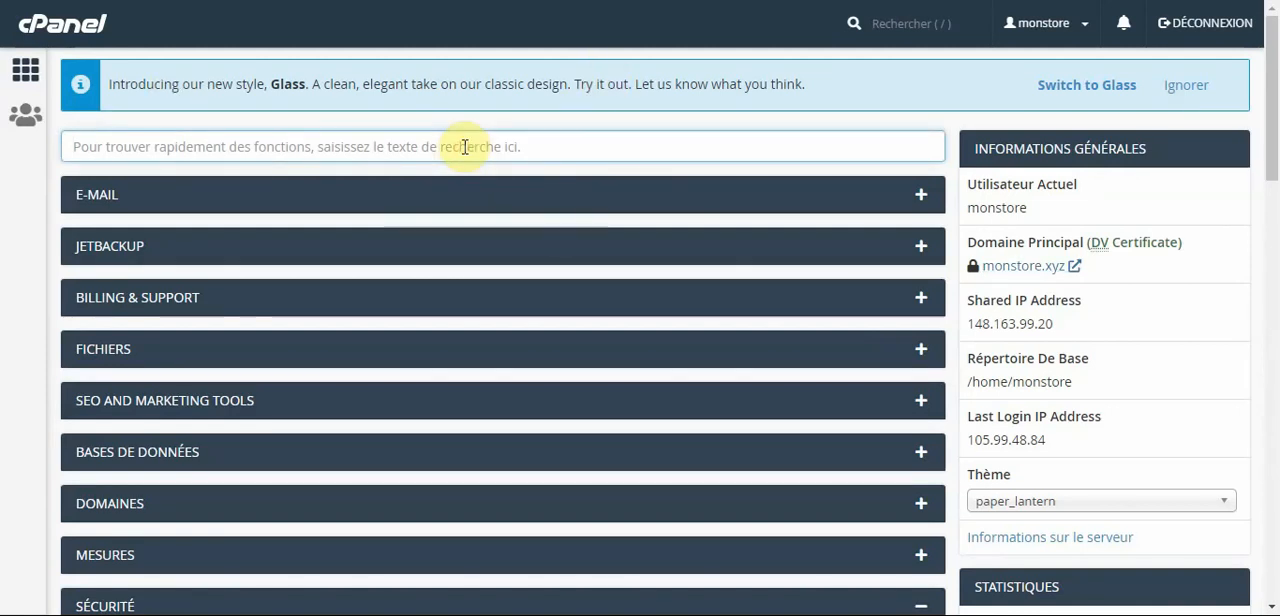
text(mysql)
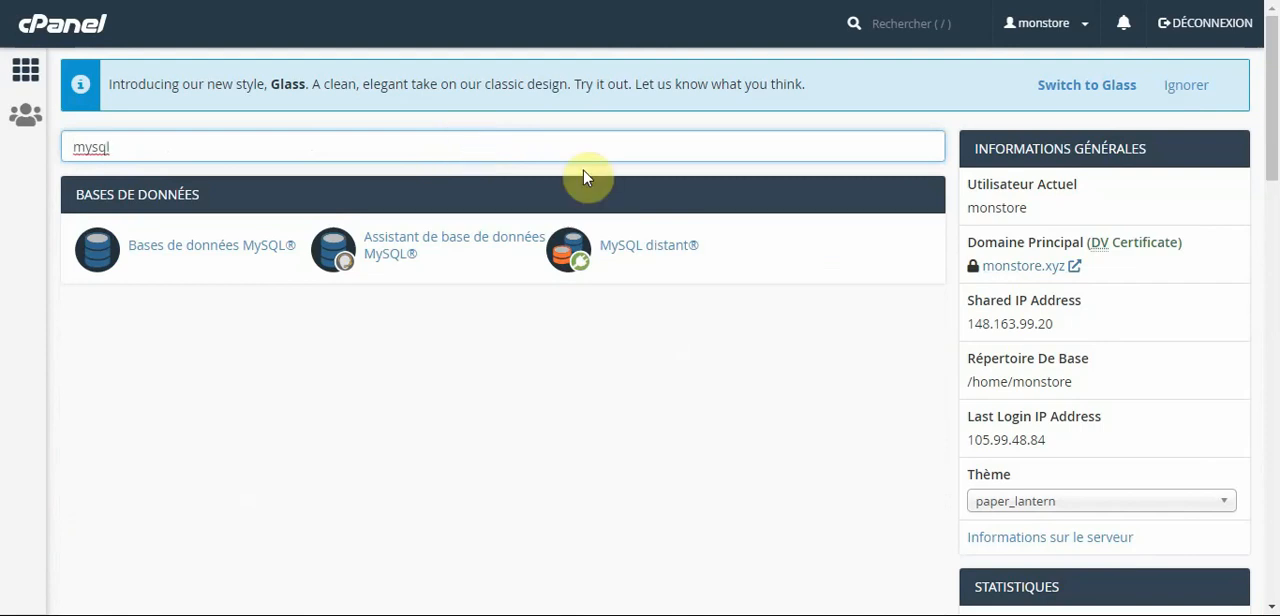
click(220, 257)
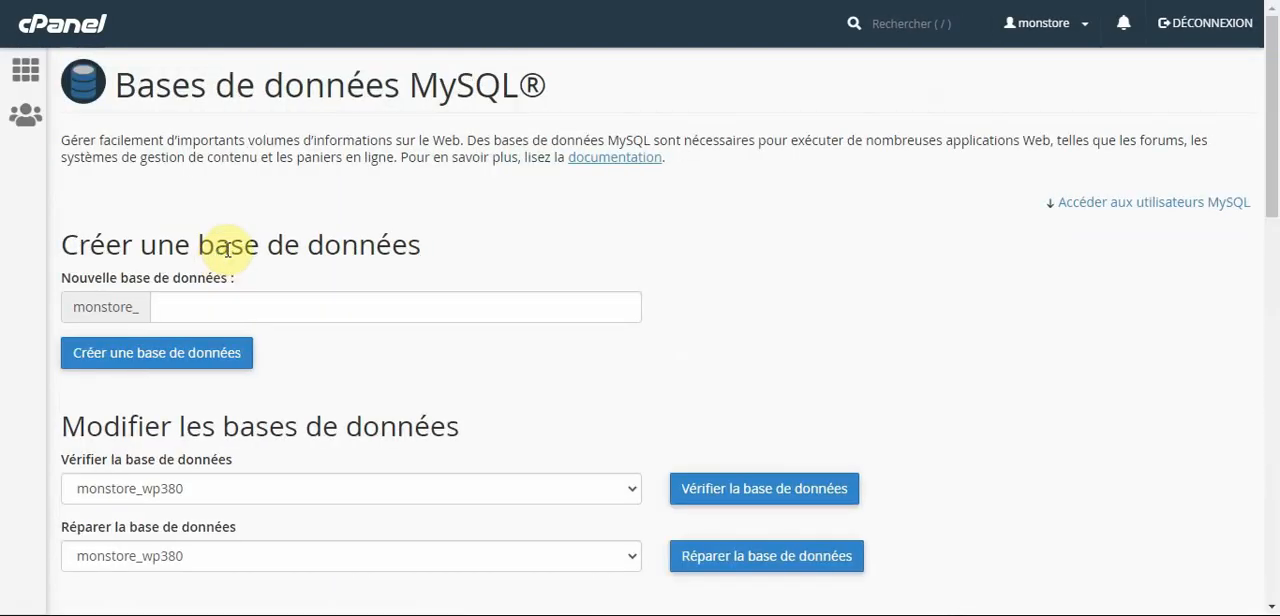
Create a new MySQL database with the name suffix bdd and return to the databases page.
click(206, 309)
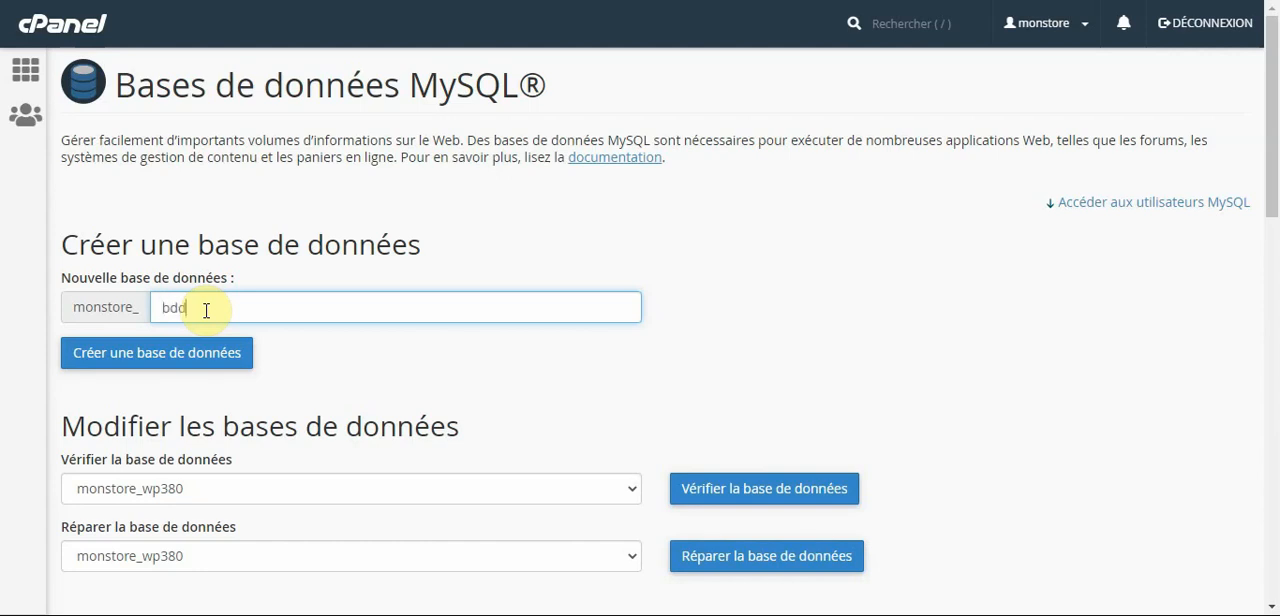
click(174, 367)
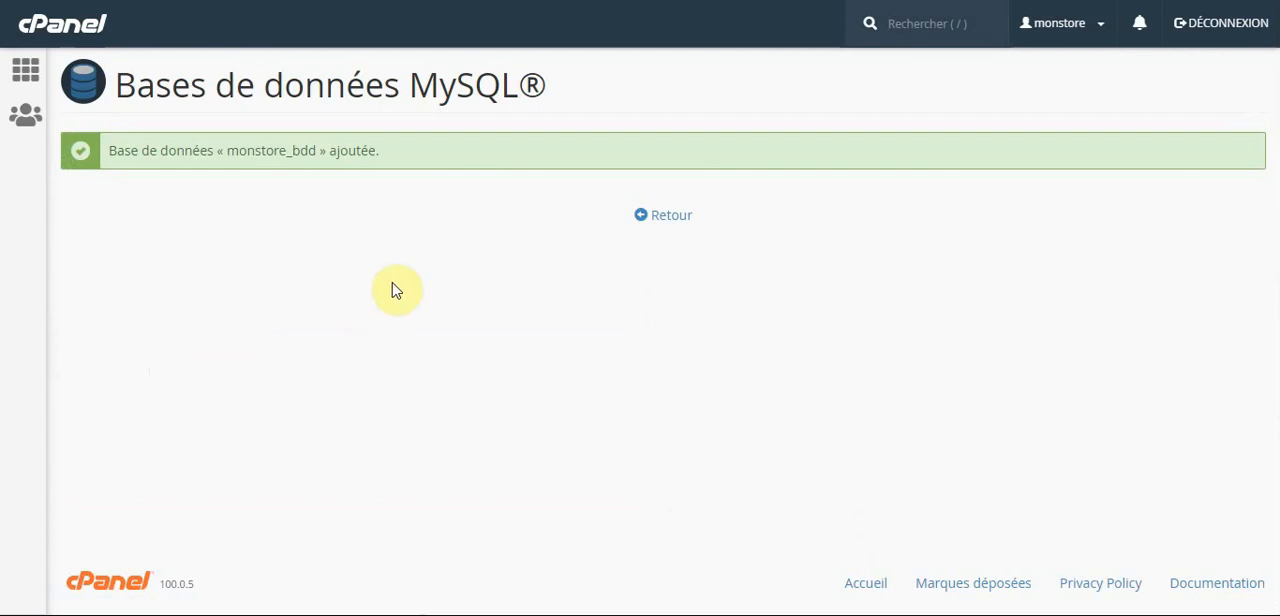
click(670, 216)
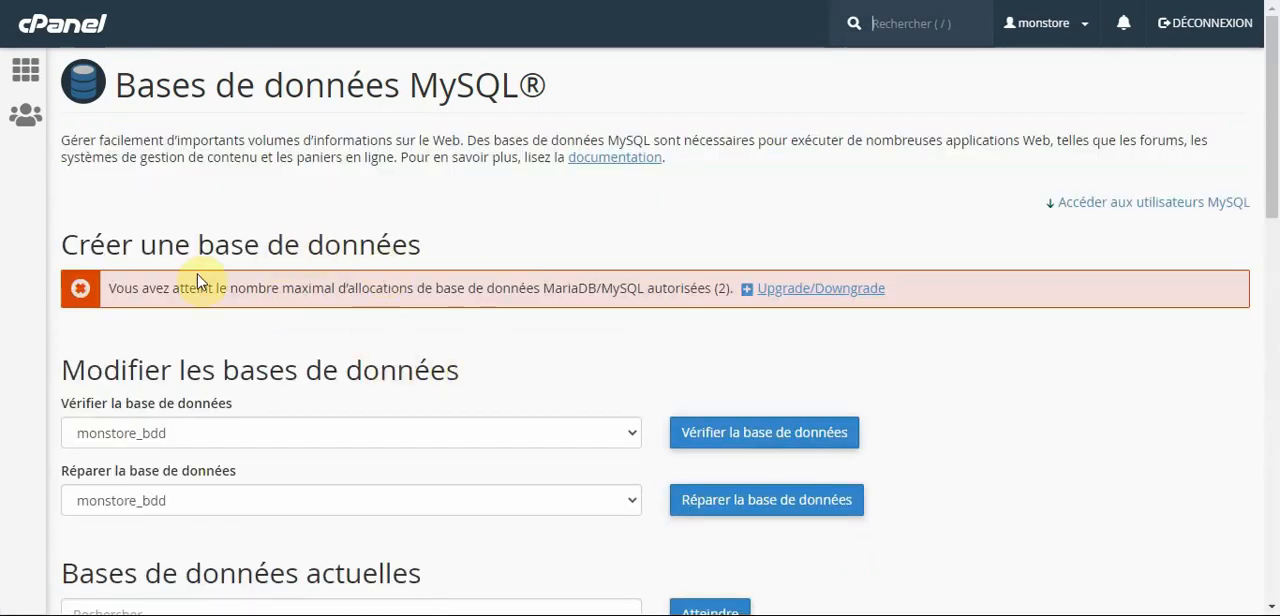
Enter webmaster as the username suffix for a new MySQL user.
scroll(570, 375, down, 3)
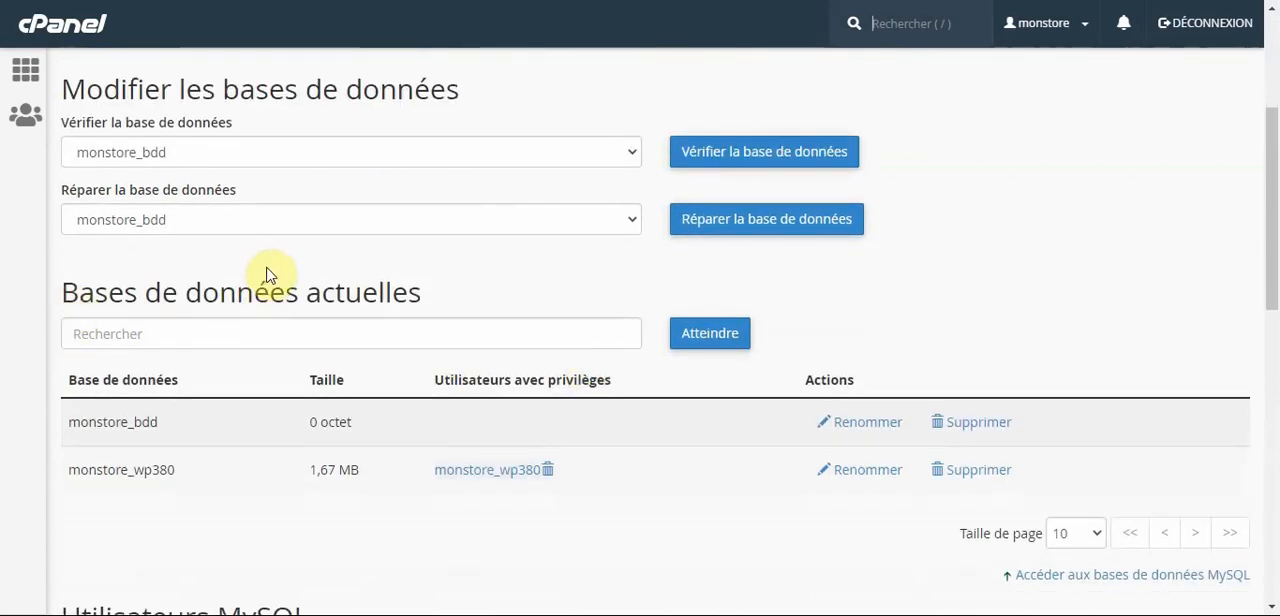
scroll(268, 273, down, 2)
scroll(268, 273, down, 4)
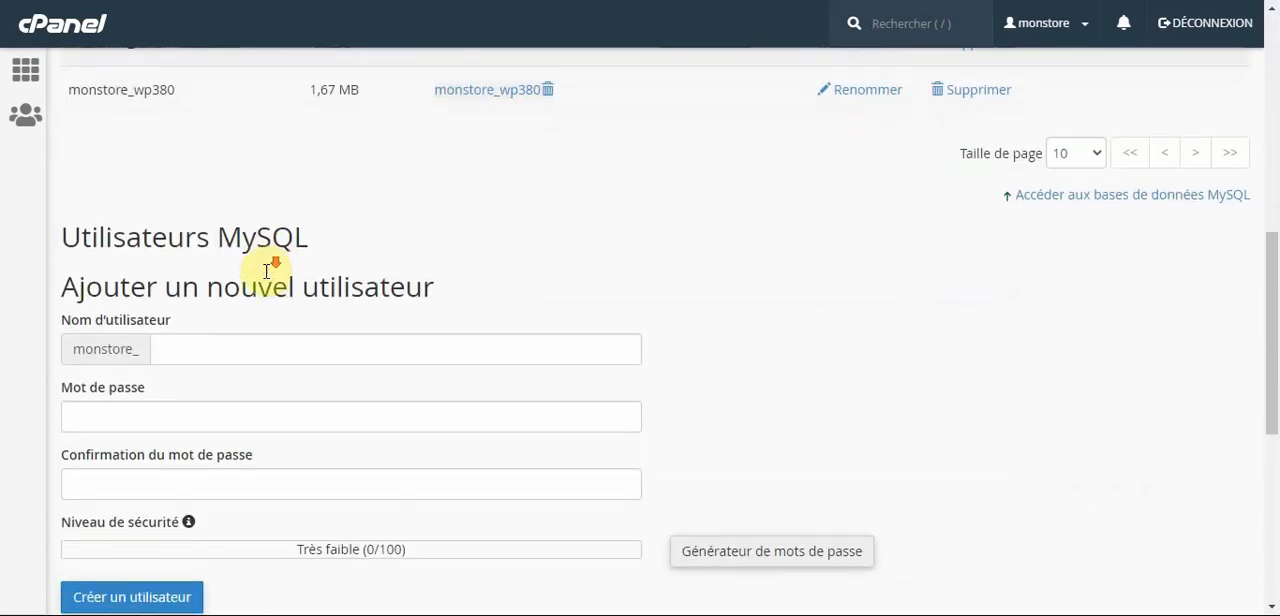
click(180, 178)
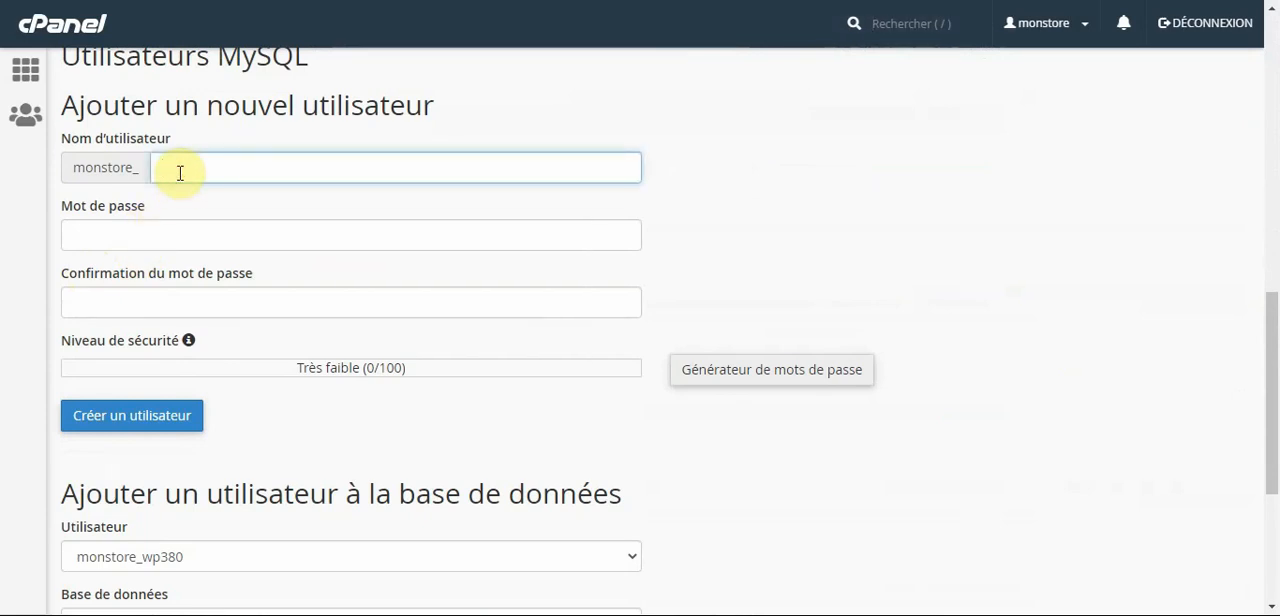
text(ad)
key(BackSpace)
key(BackSpace)
text(wp)
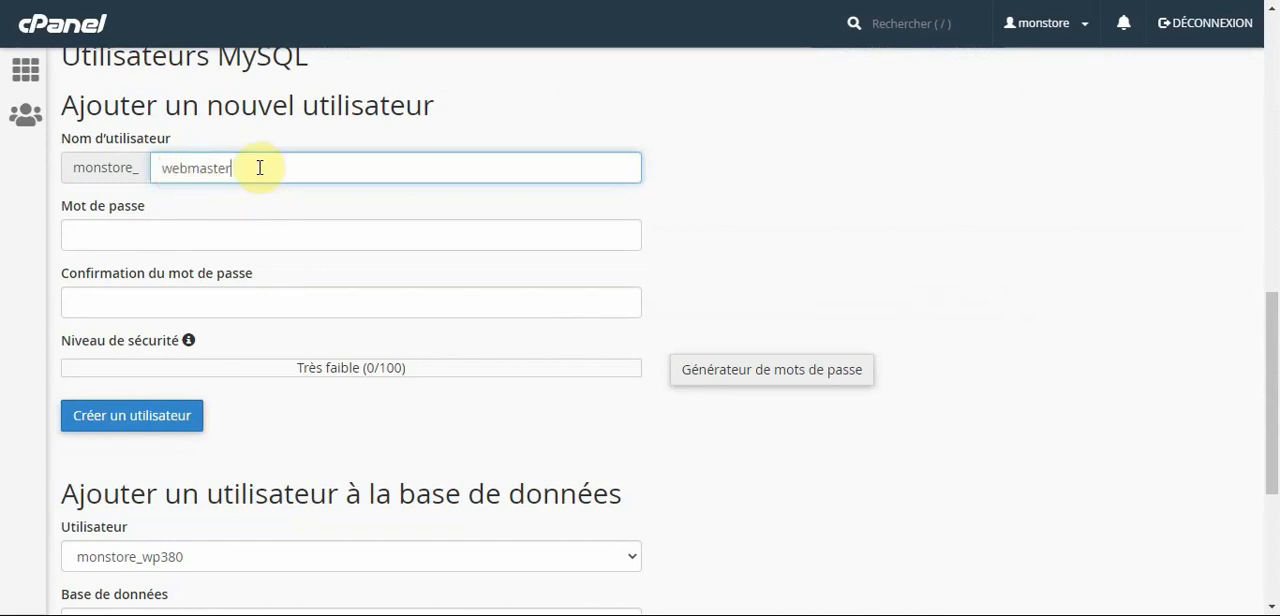
click(164, 170)
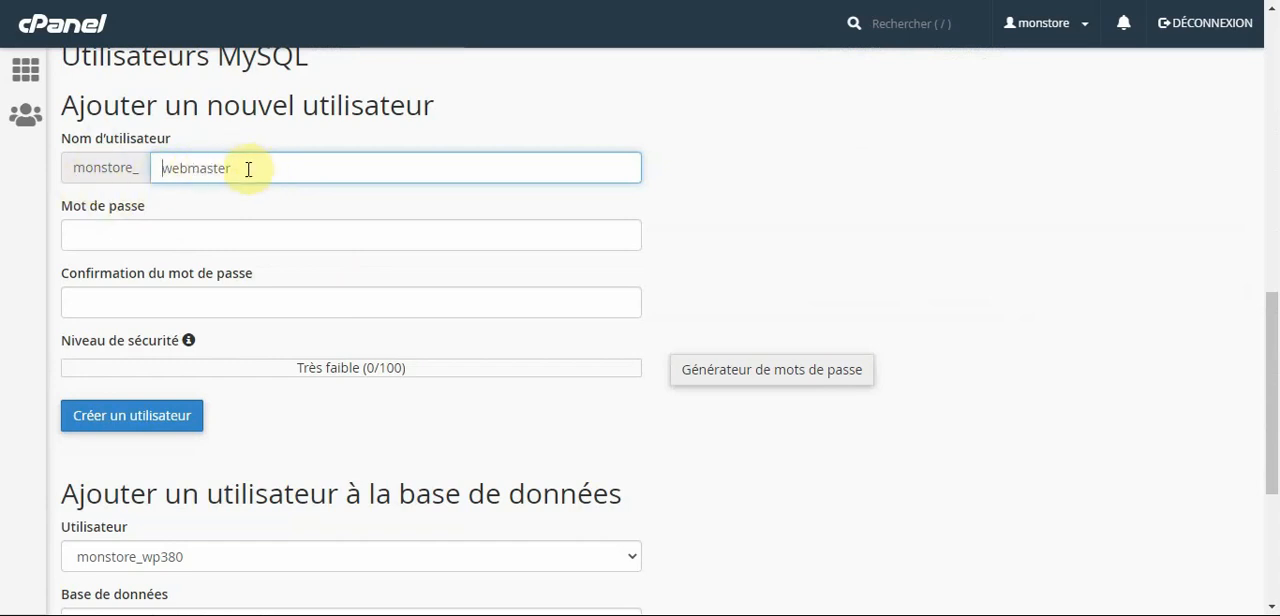
Enter a strong password in the new MySQL user's password field.
click(196, 236)
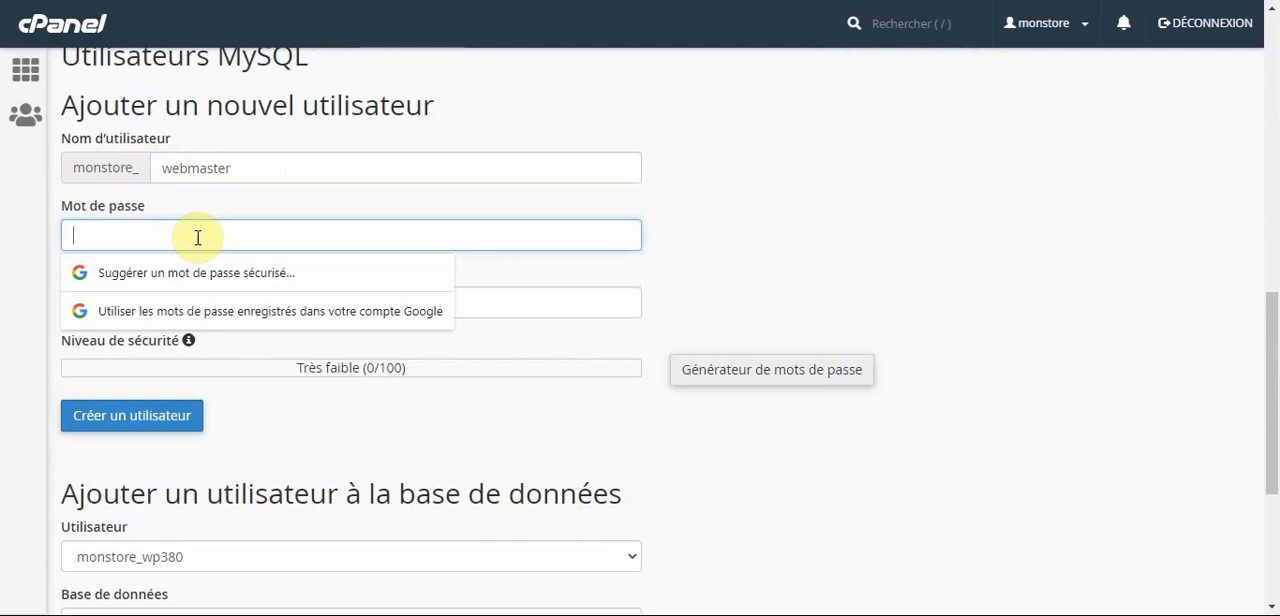
text(123456)
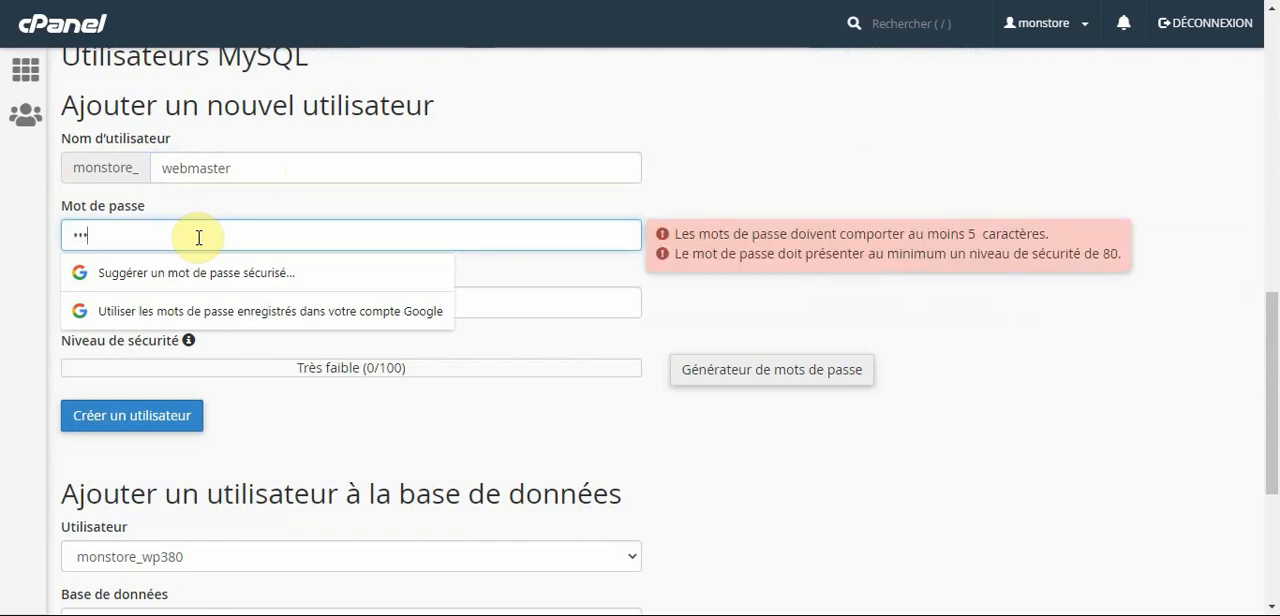
text(••••)
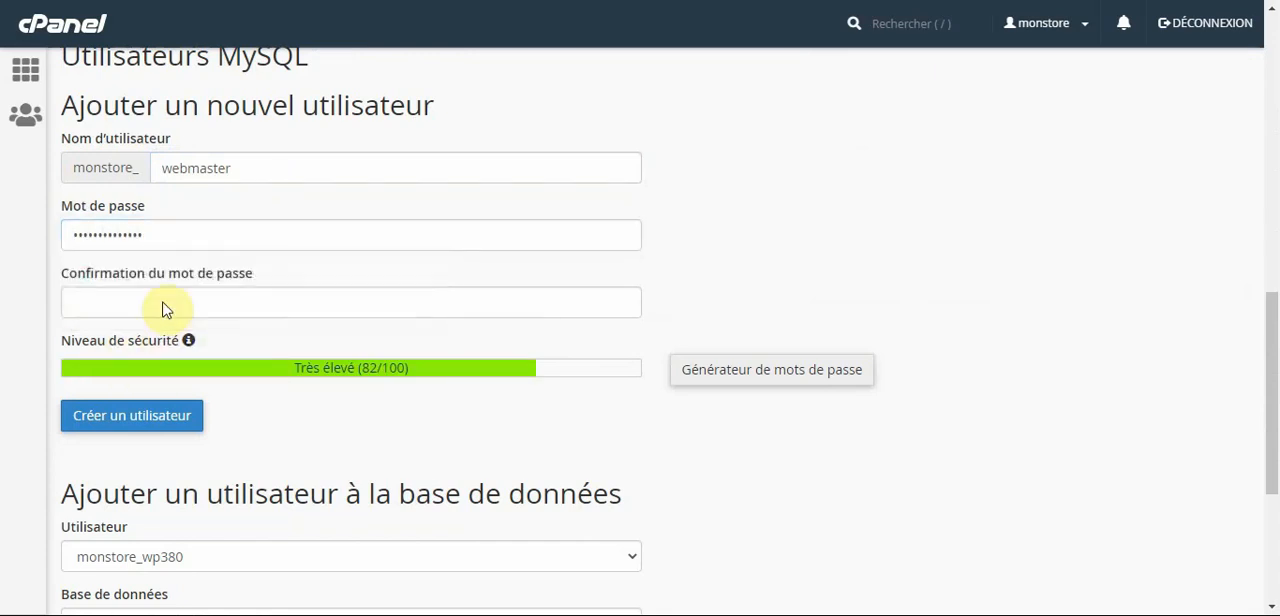
Confirm the new MySQL user's password, create the user, decline saving the password in the browser, and return to the databases page.
click(222, 309)
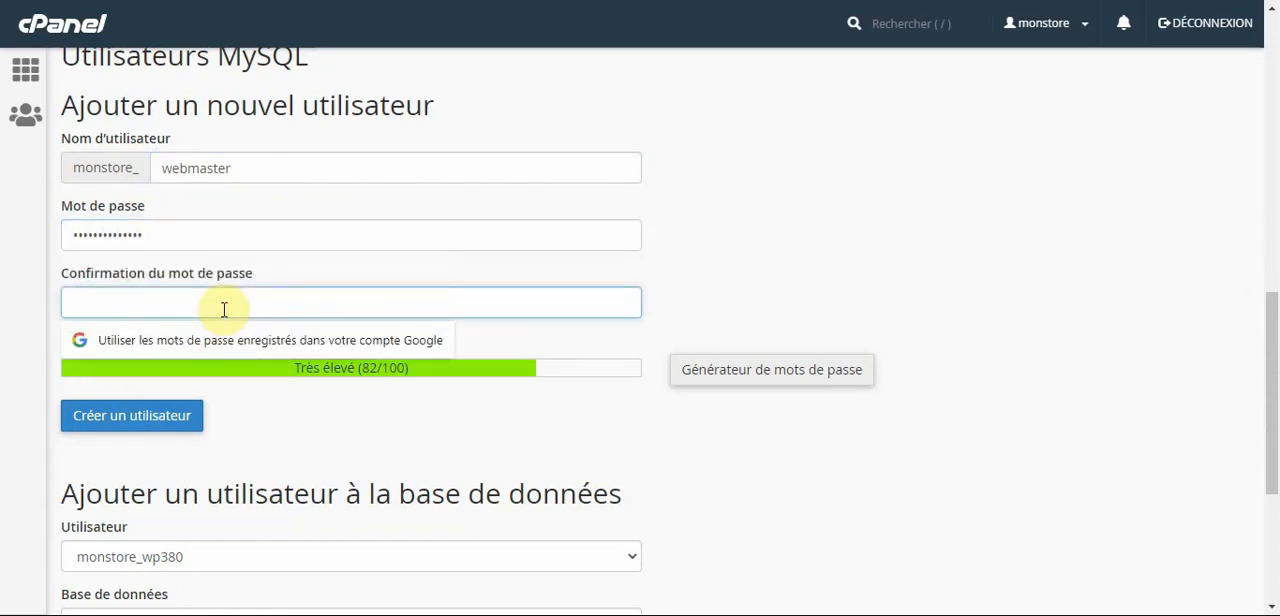
text(••)
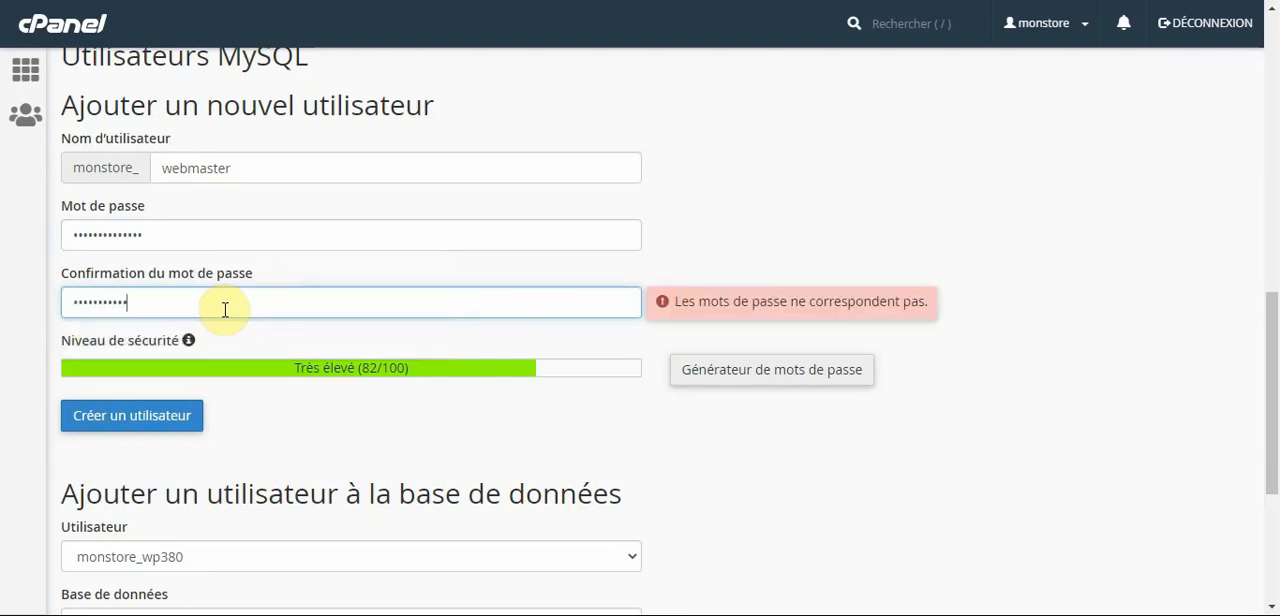
text(••)
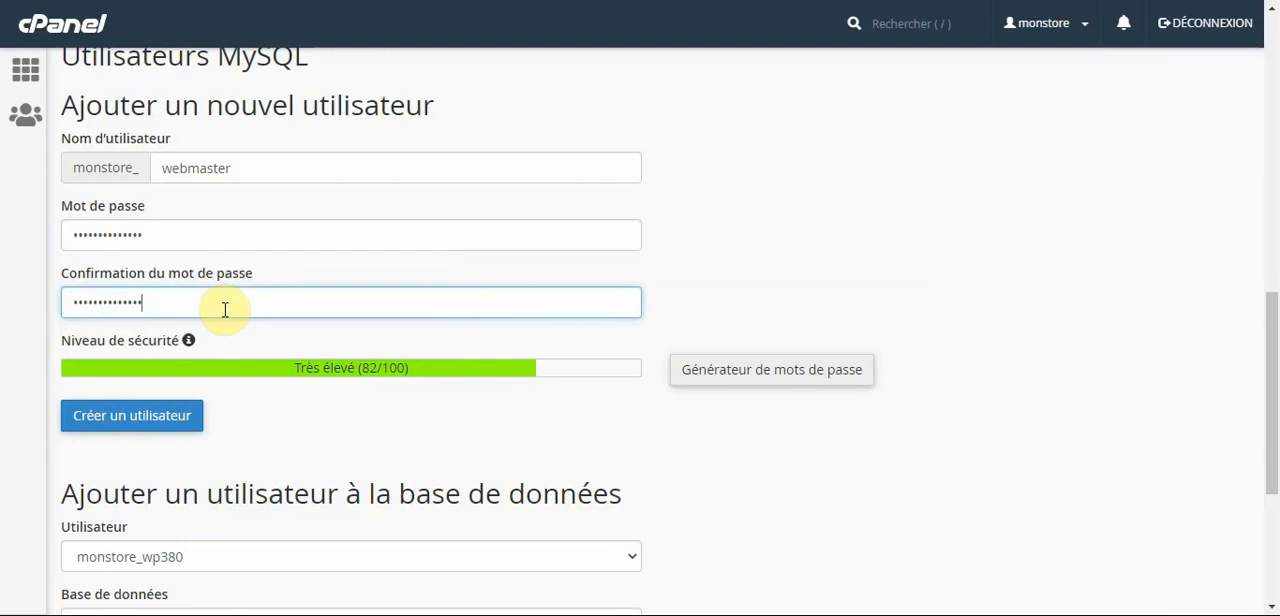
click(168, 425)
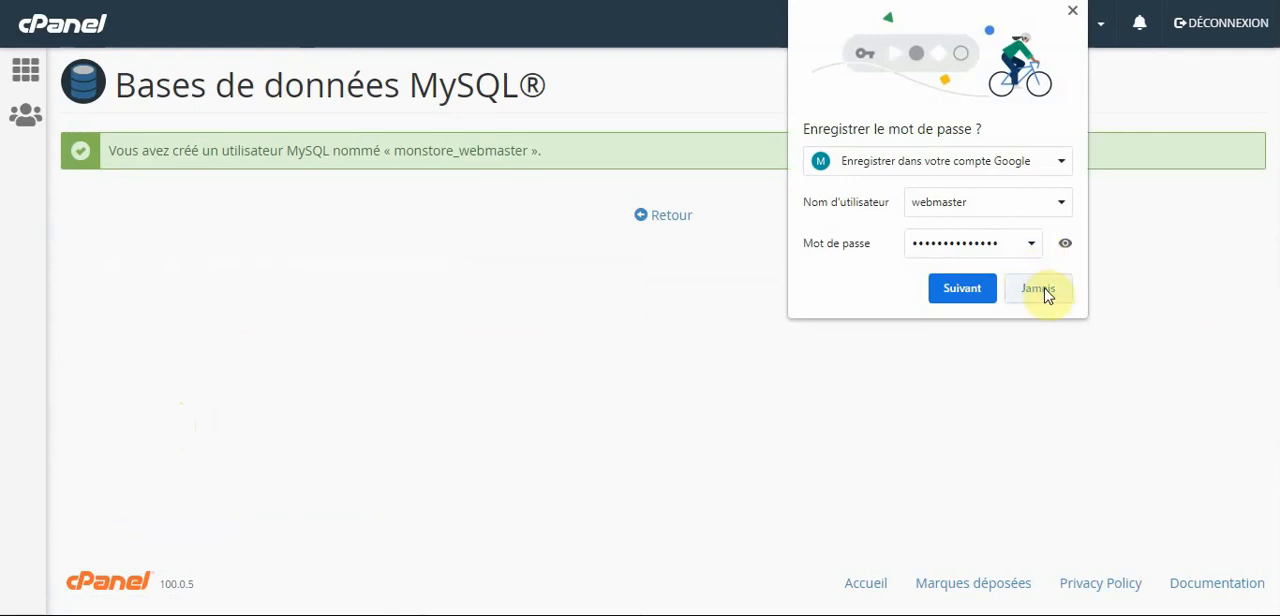
click(1038, 289)
click(670, 218)
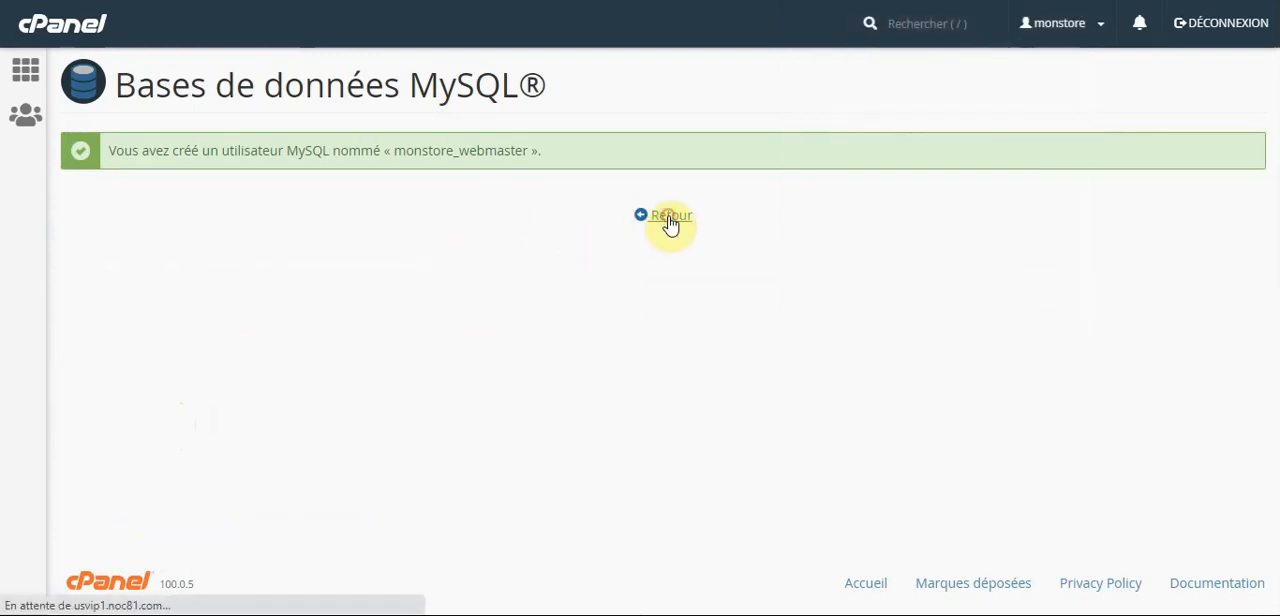
Add the user monstore_webmaster to the database monstore_bdd.
scroll(5, 316, down, 3)
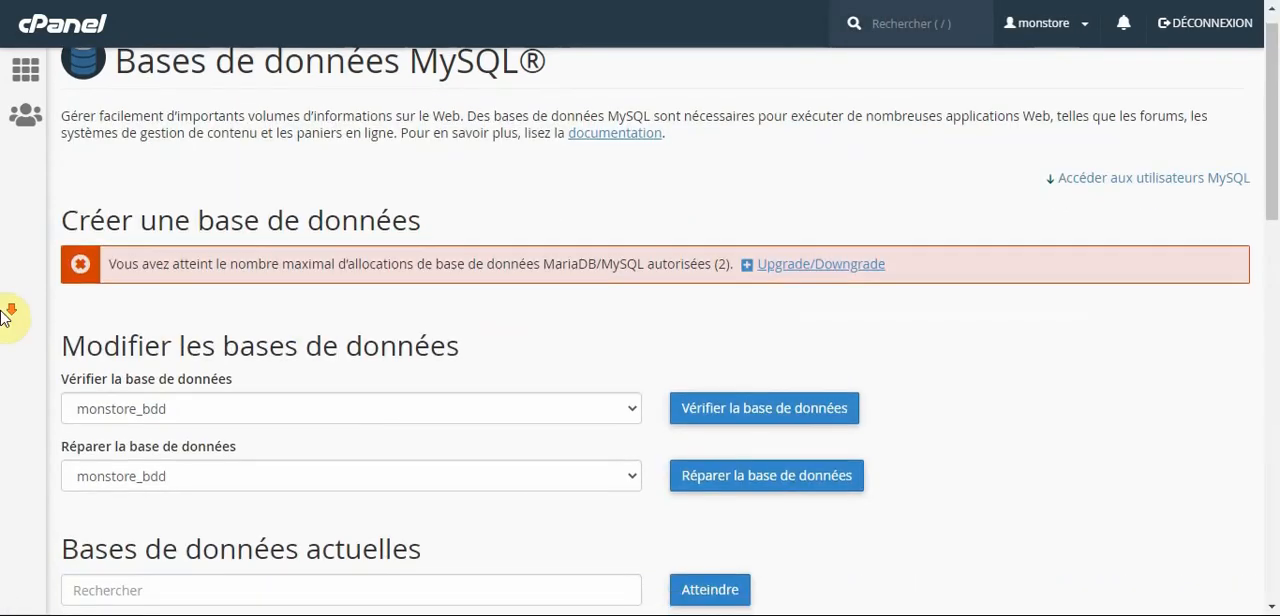
scroll(5, 316, down, 9)
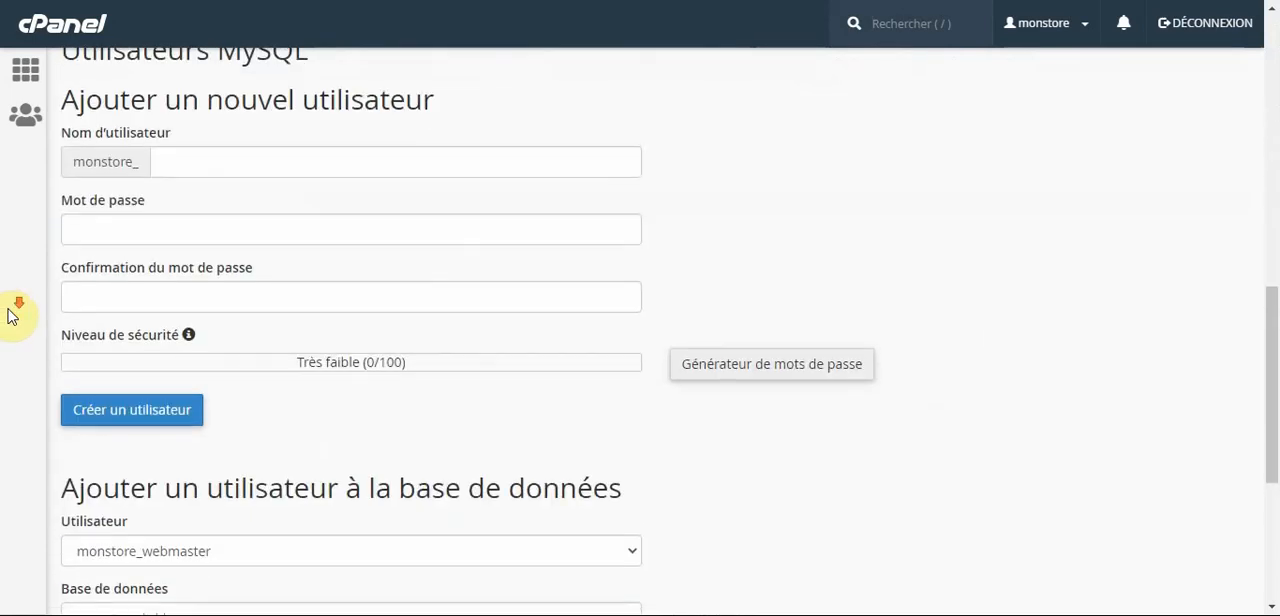
scroll(14, 321, down, 1)
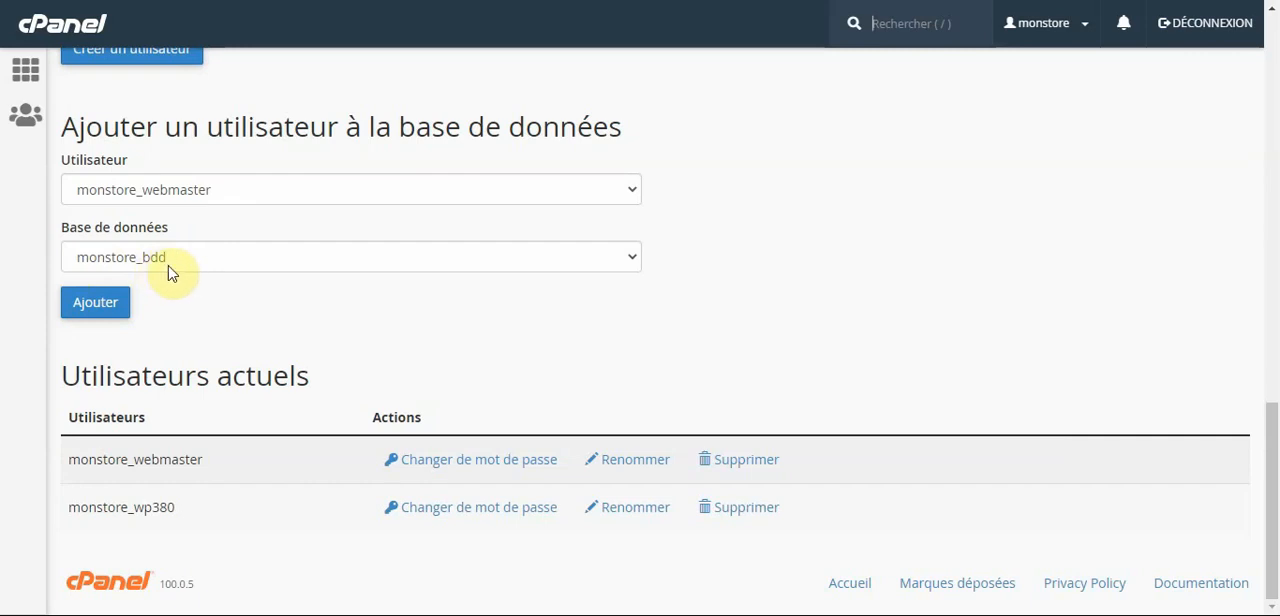
click(222, 185)
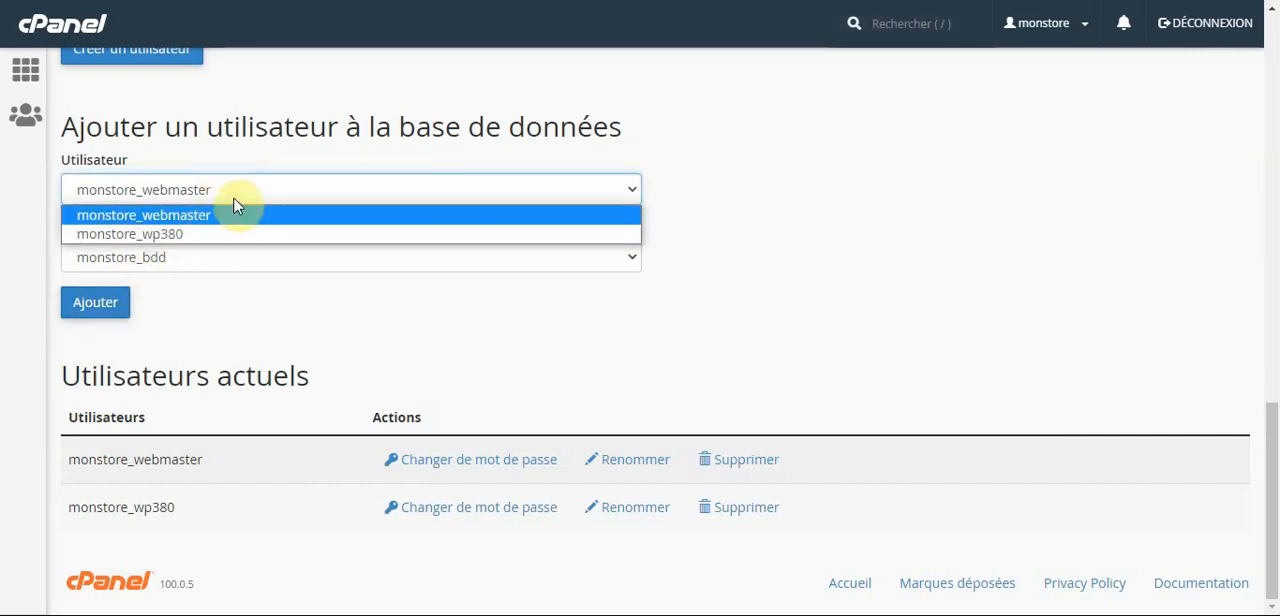
click(232, 214)
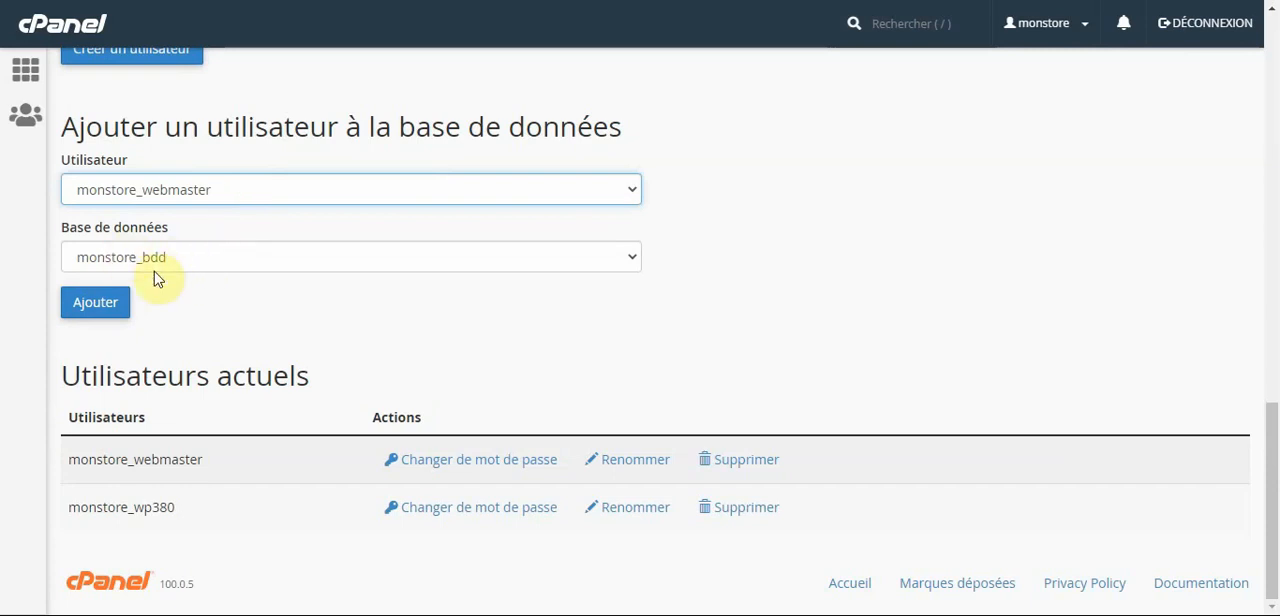
click(85, 312)
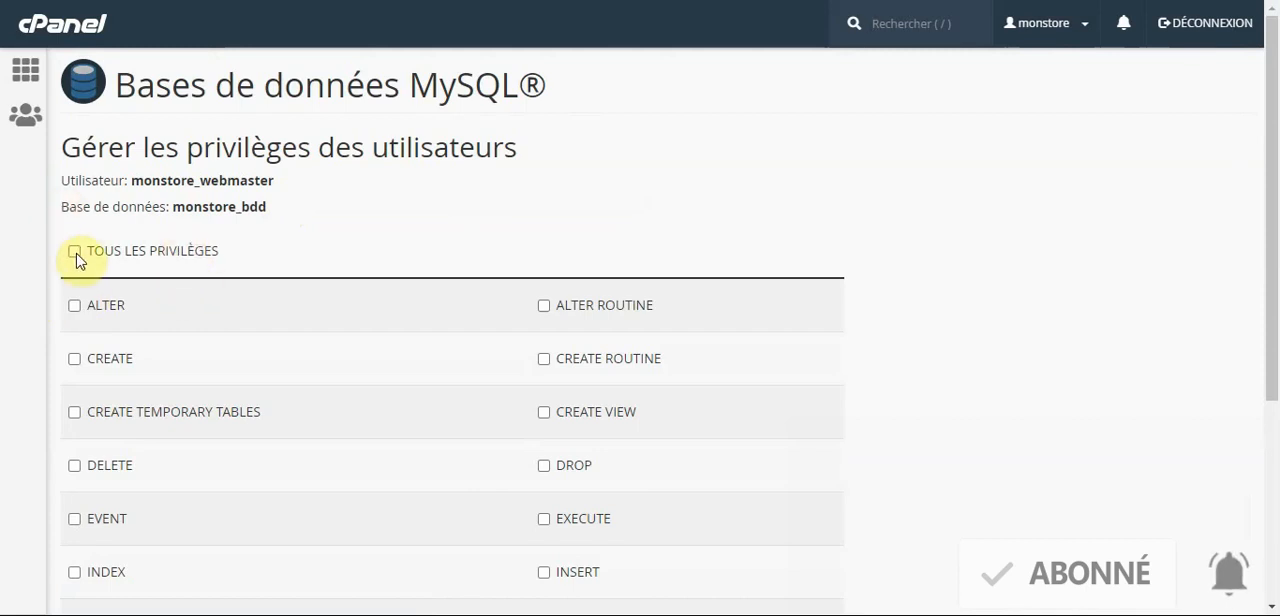
Grant monstore_webmaster all privileges on monstore_bdd and save the changes.
click(75, 253)
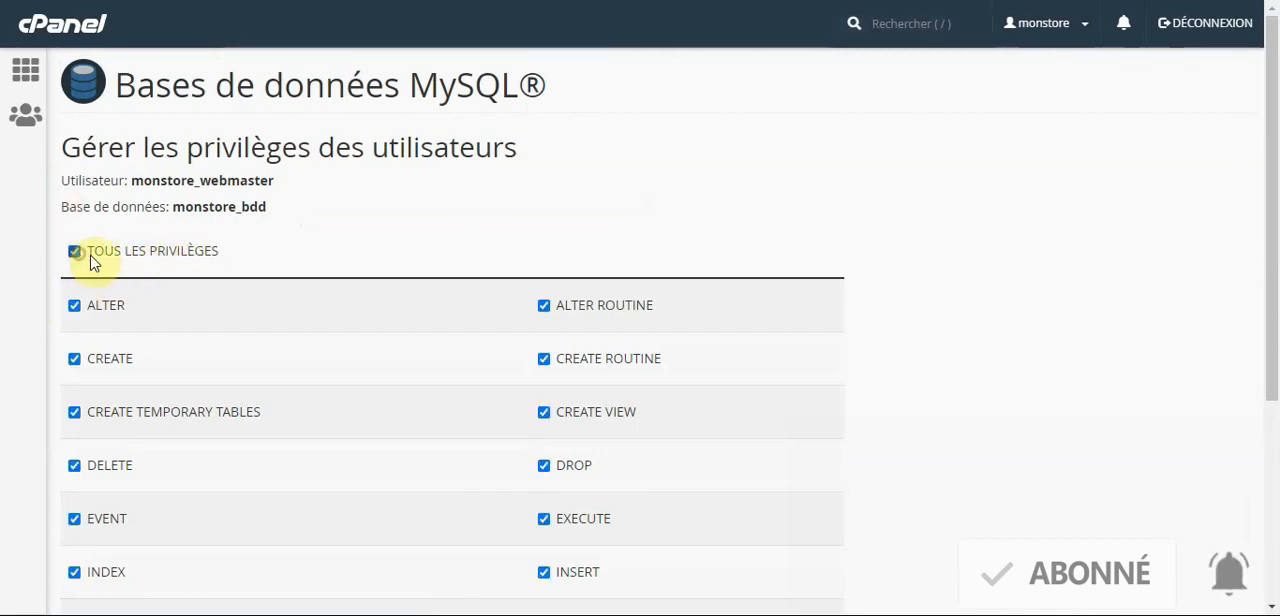
scroll(850, 323, down, 3)
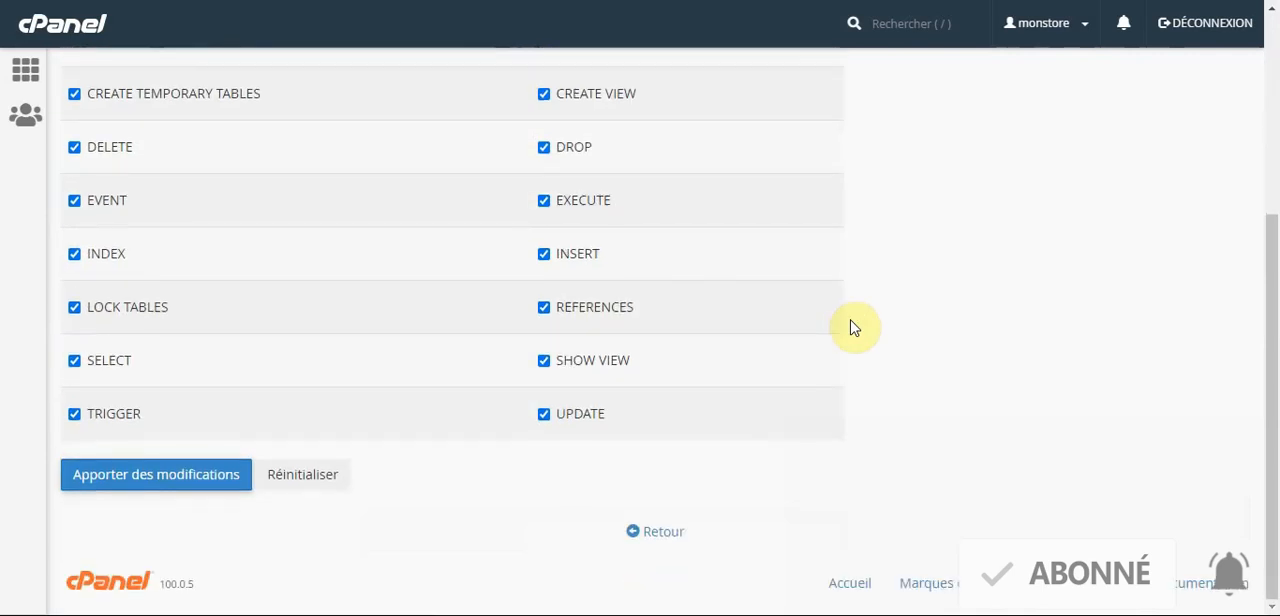
click(155, 476)
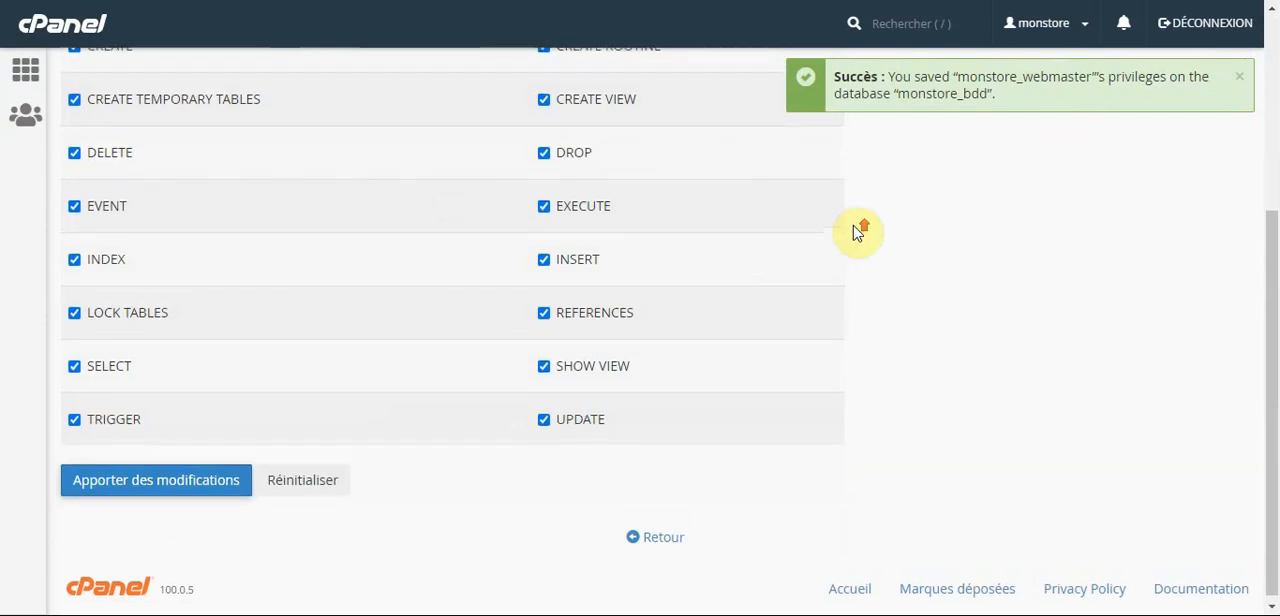
scroll(855, 232, up, 3)
scroll(855, 232, down, 3)
scroll(855, 232, up, 3)
scroll(856, 232, up, 1)
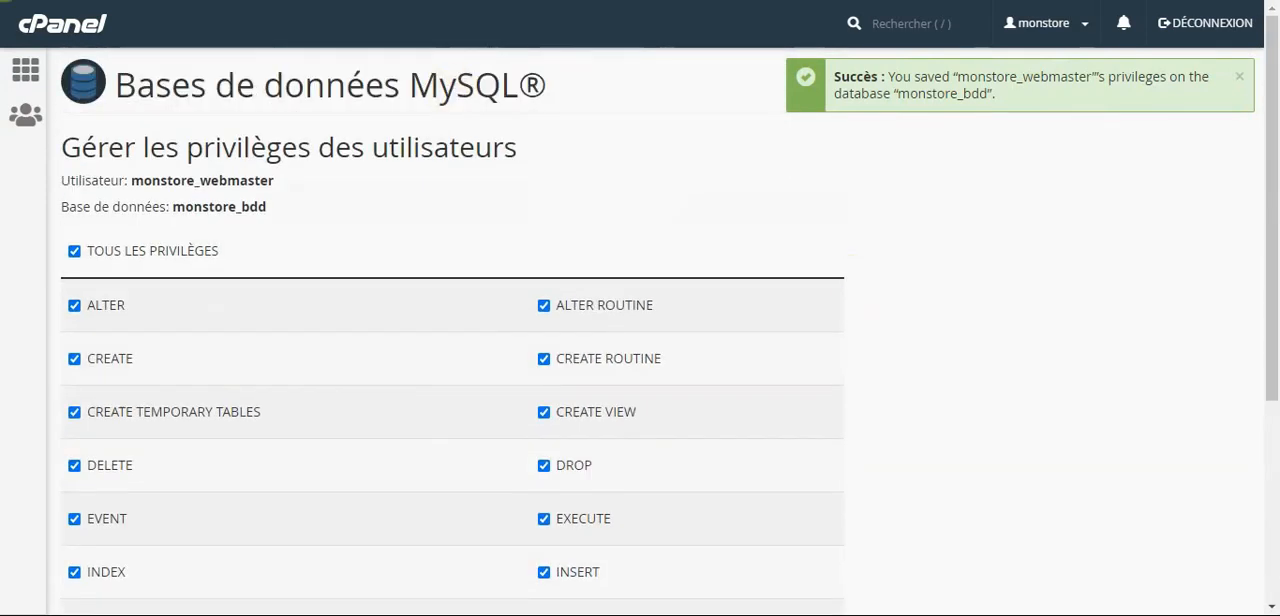
Return to the cPanel home page, search its functions for php, and open phpMyAdmin.
click(28, 77)
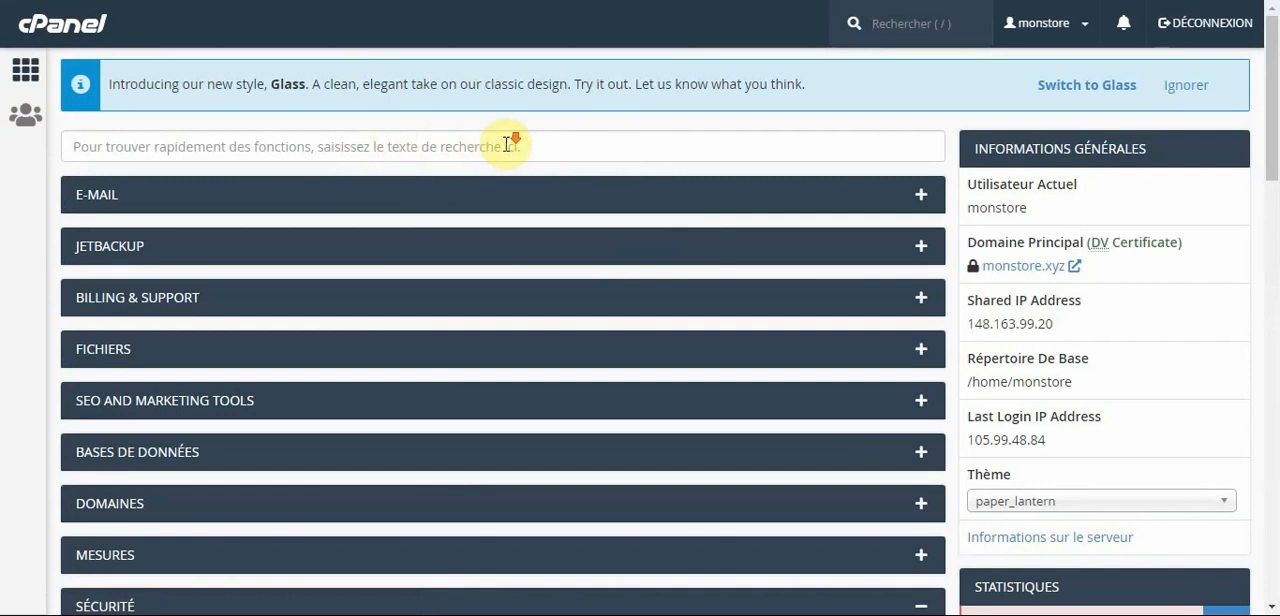
scroll(508, 145, down, 3)
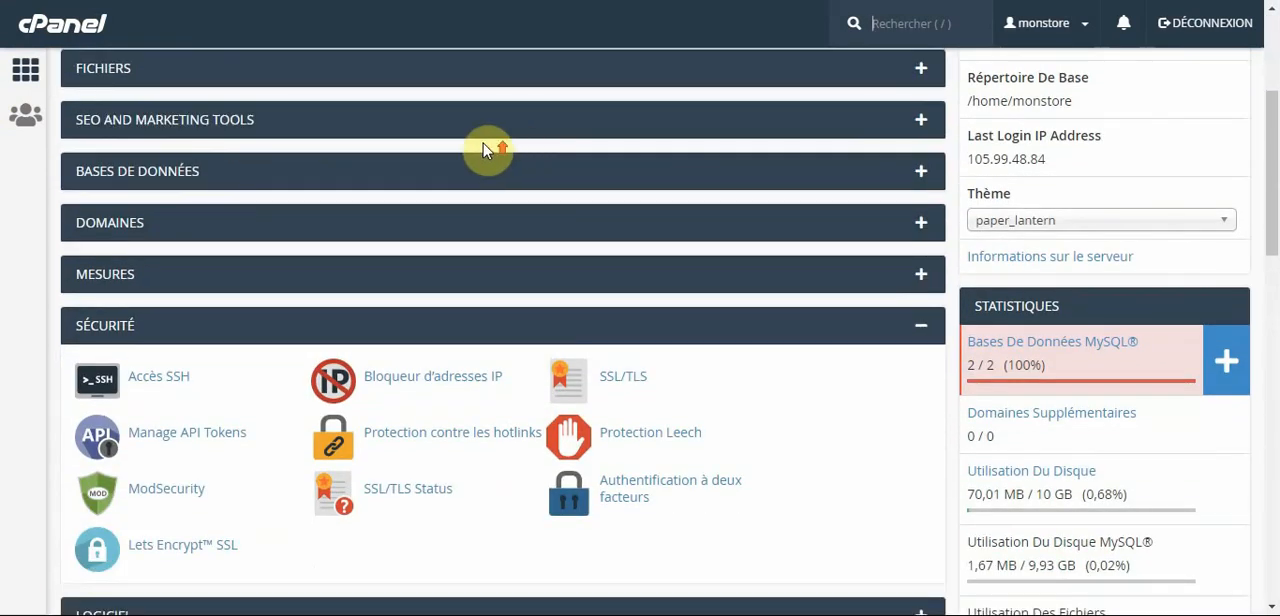
scroll(486, 146, up, 3)
click(425, 157)
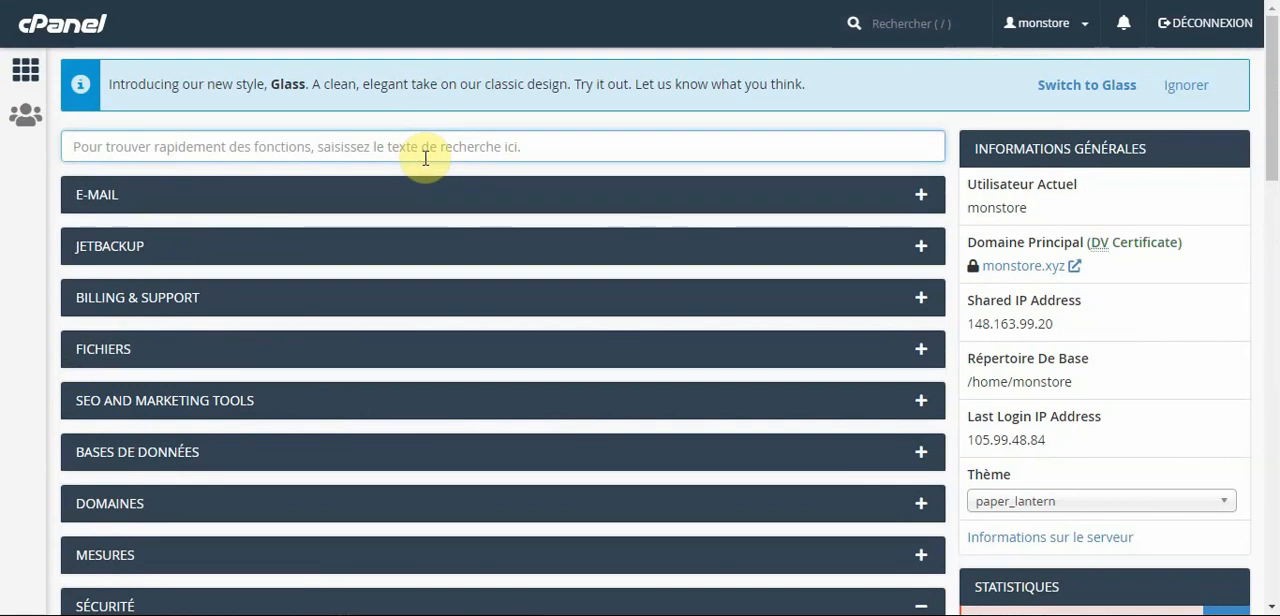
text(php)
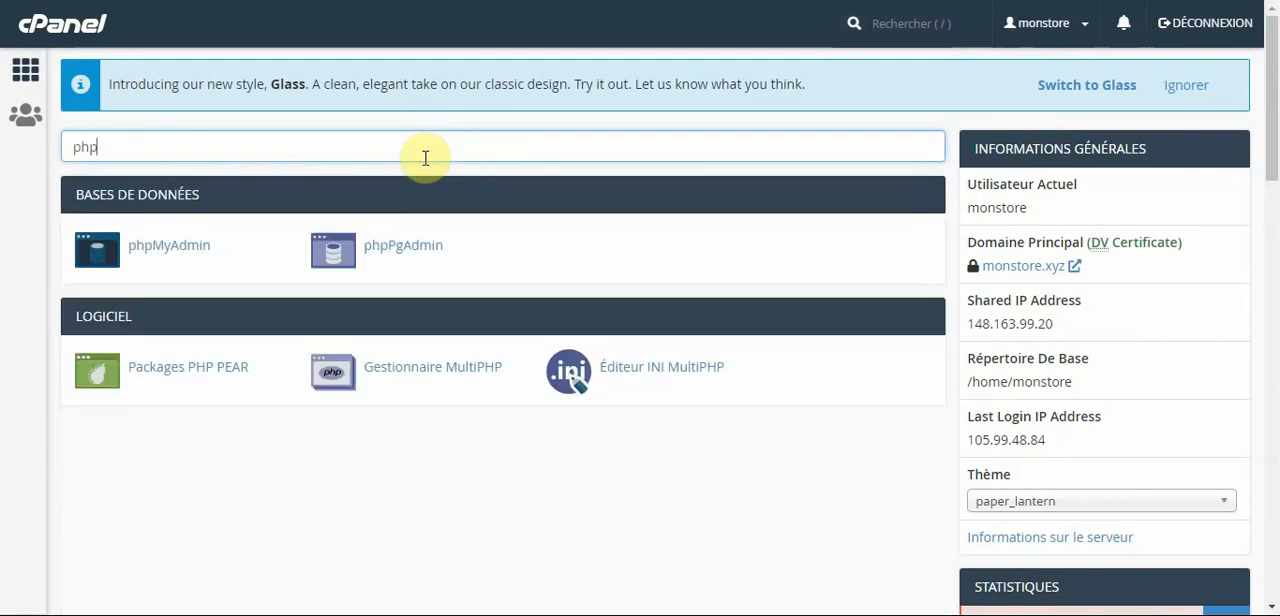
click(202, 246)
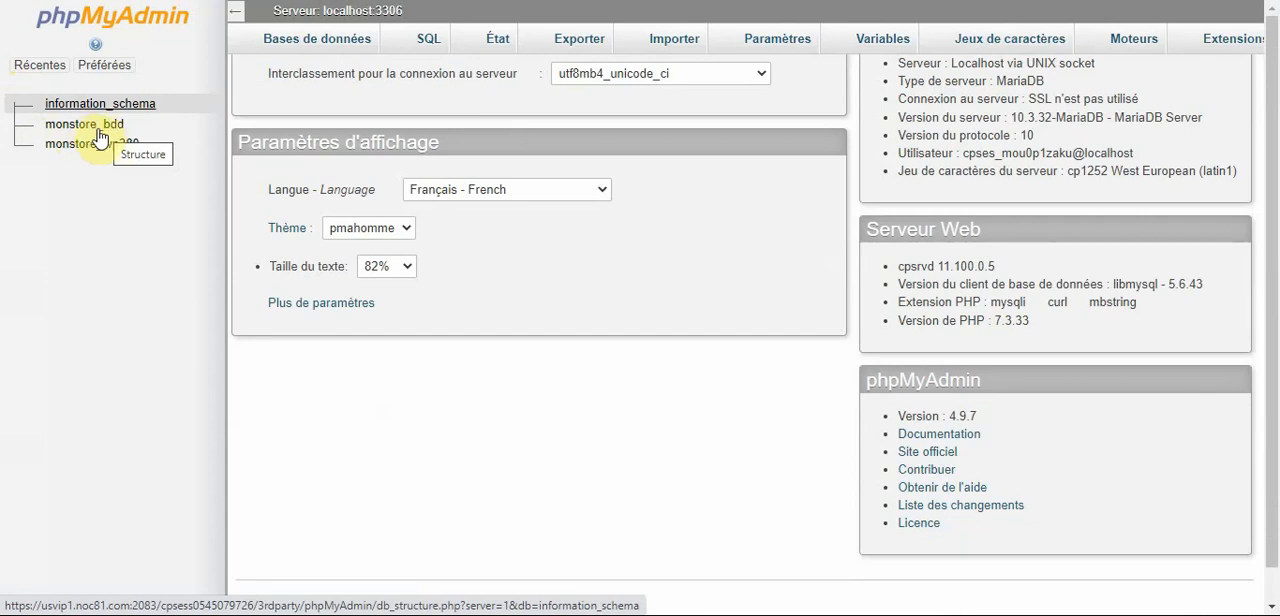
Import monstore.sql from the downloads folder into the monstore_bdd database, keeping the SQL format and utf-8 character set.
click(83, 128)
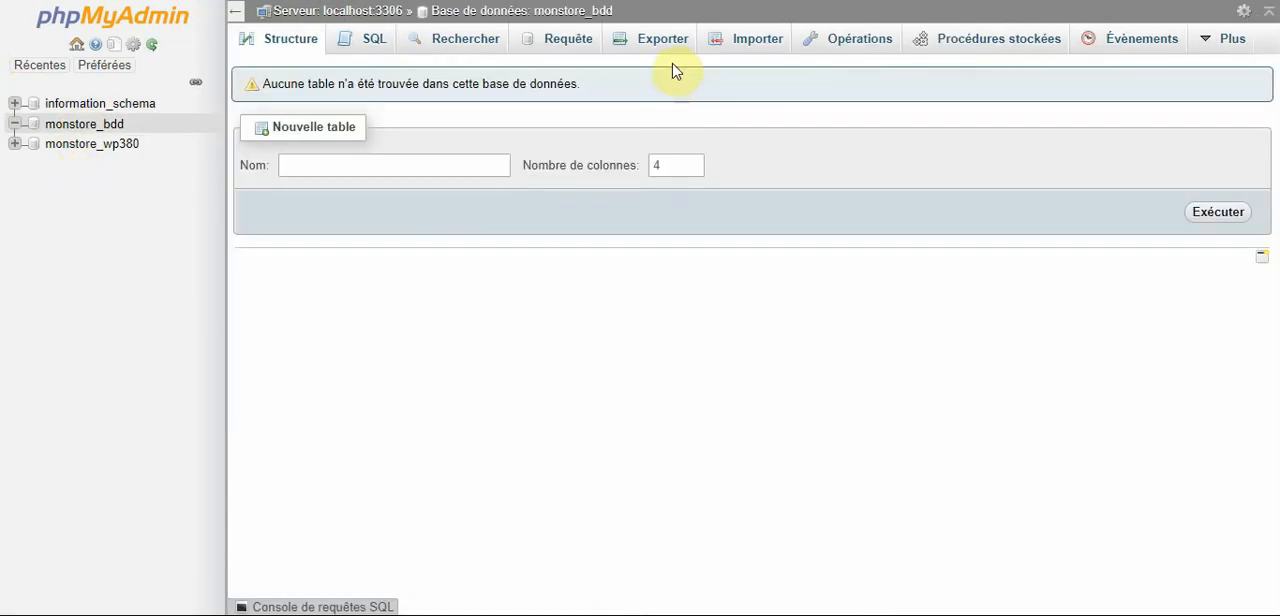
click(757, 43)
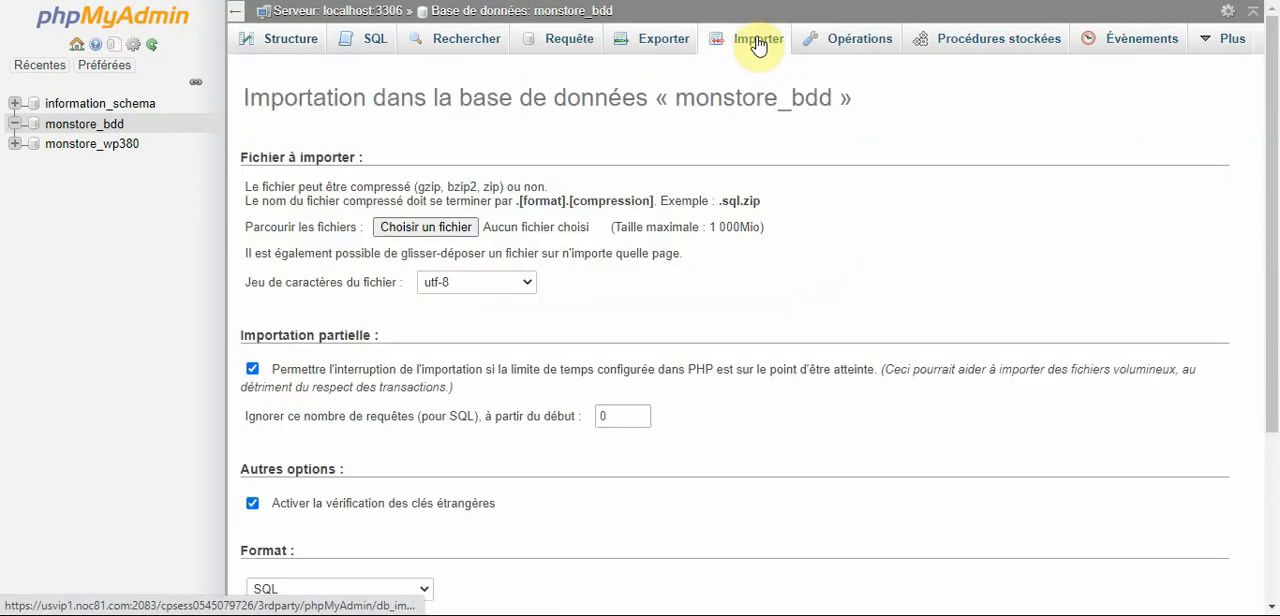
click(425, 229)
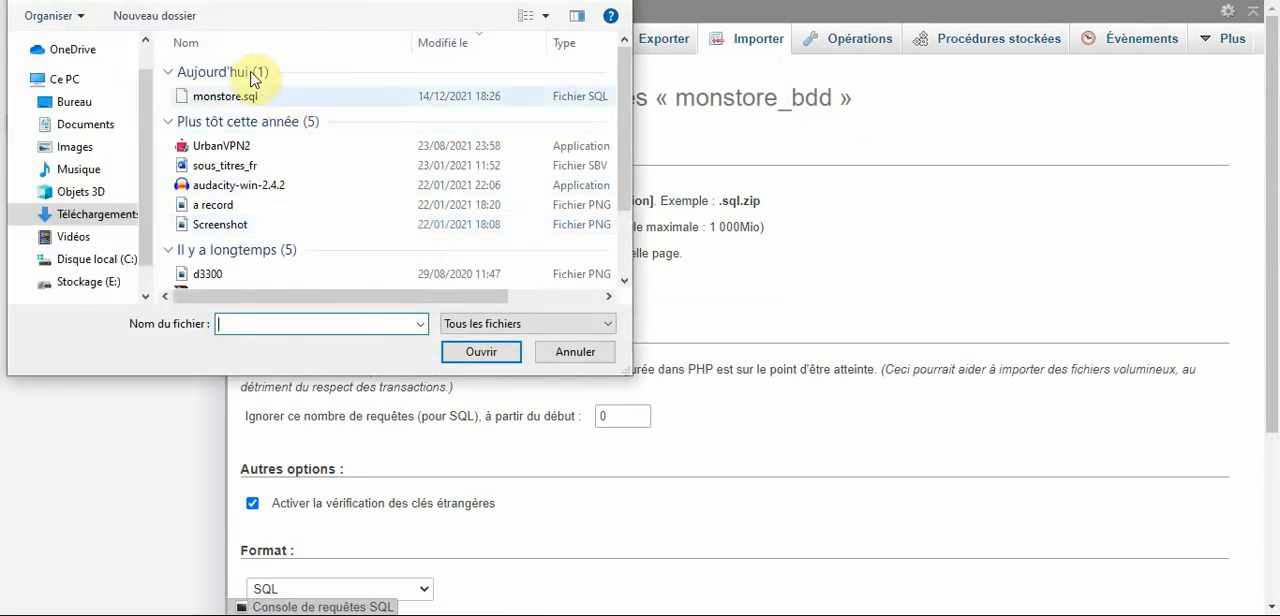
click(245, 98)
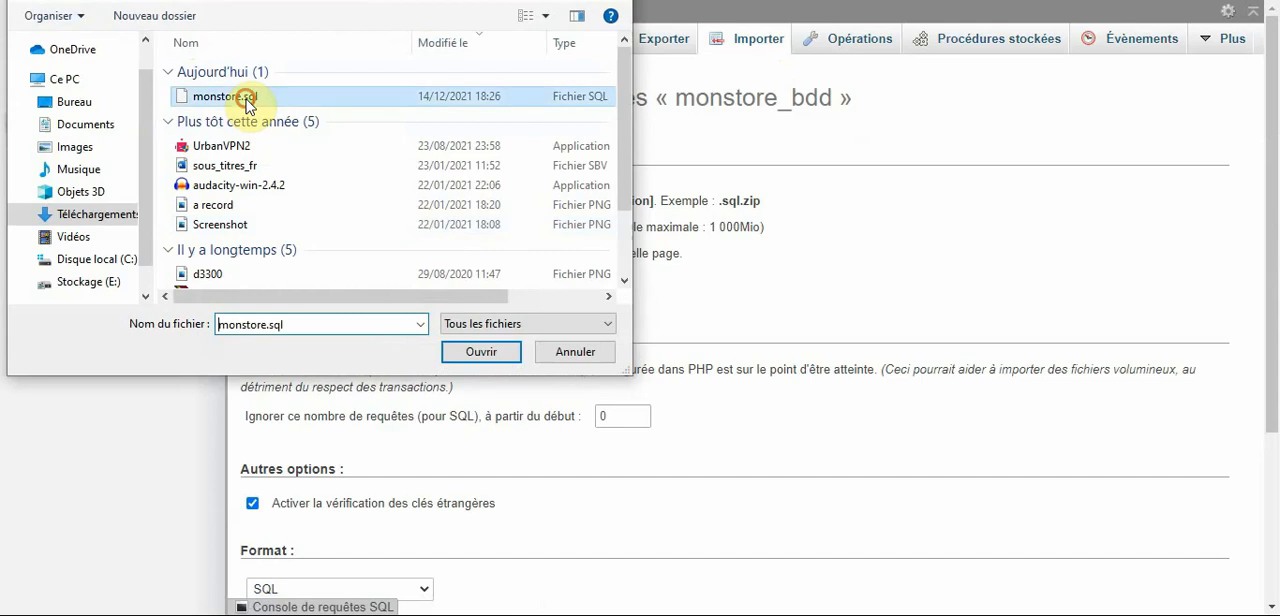
click(483, 352)
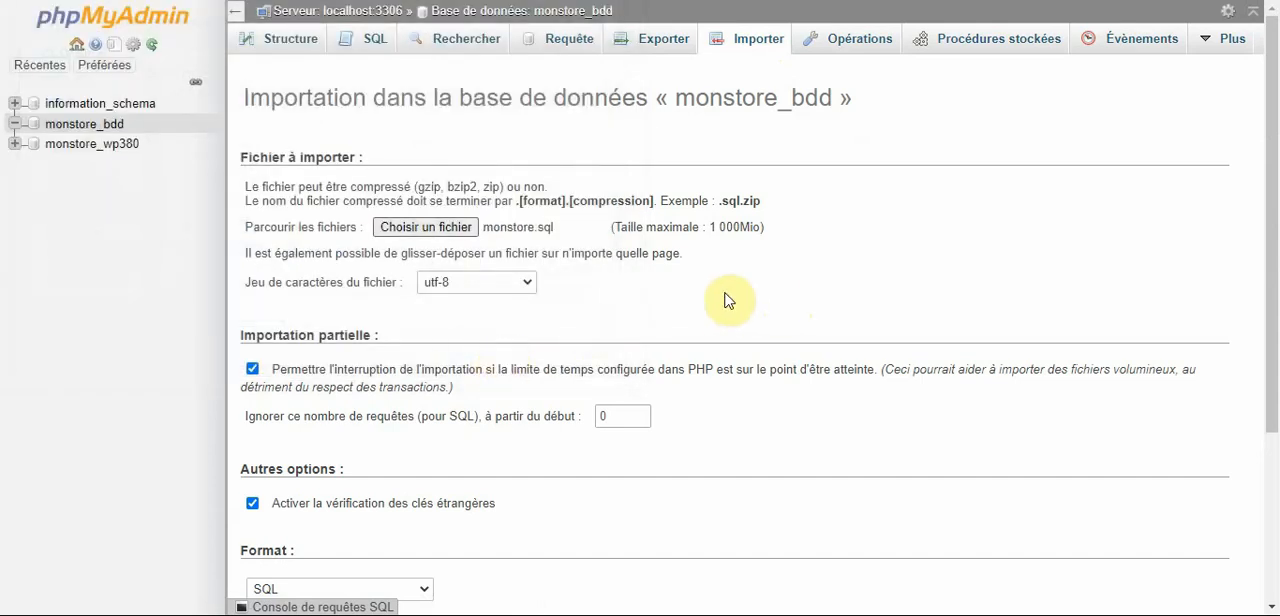
drag(1272, 230, 1276, 458)
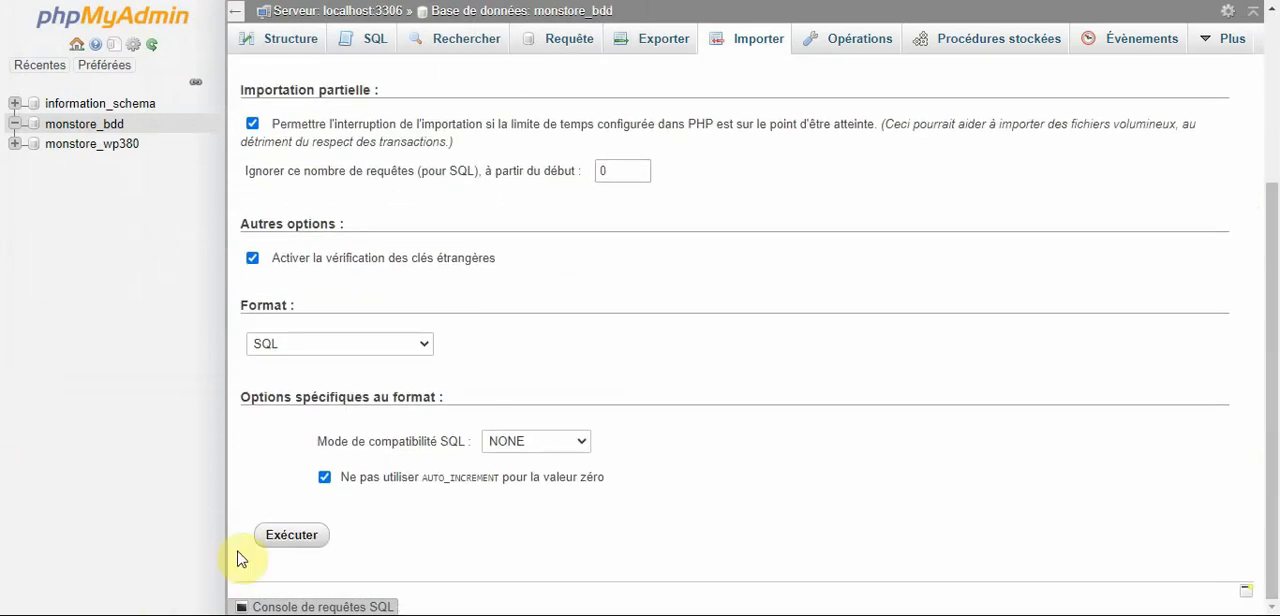
click(305, 537)
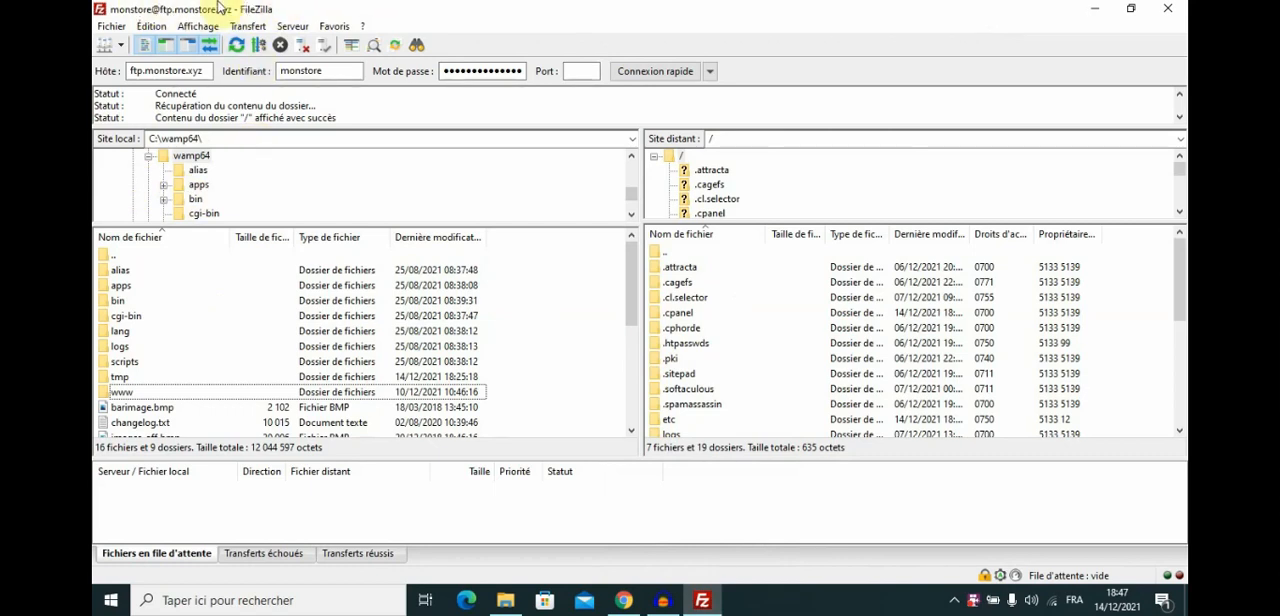
In FileZilla, open the local site folder C:\wamp64\www\monstore.
click(191, 157)
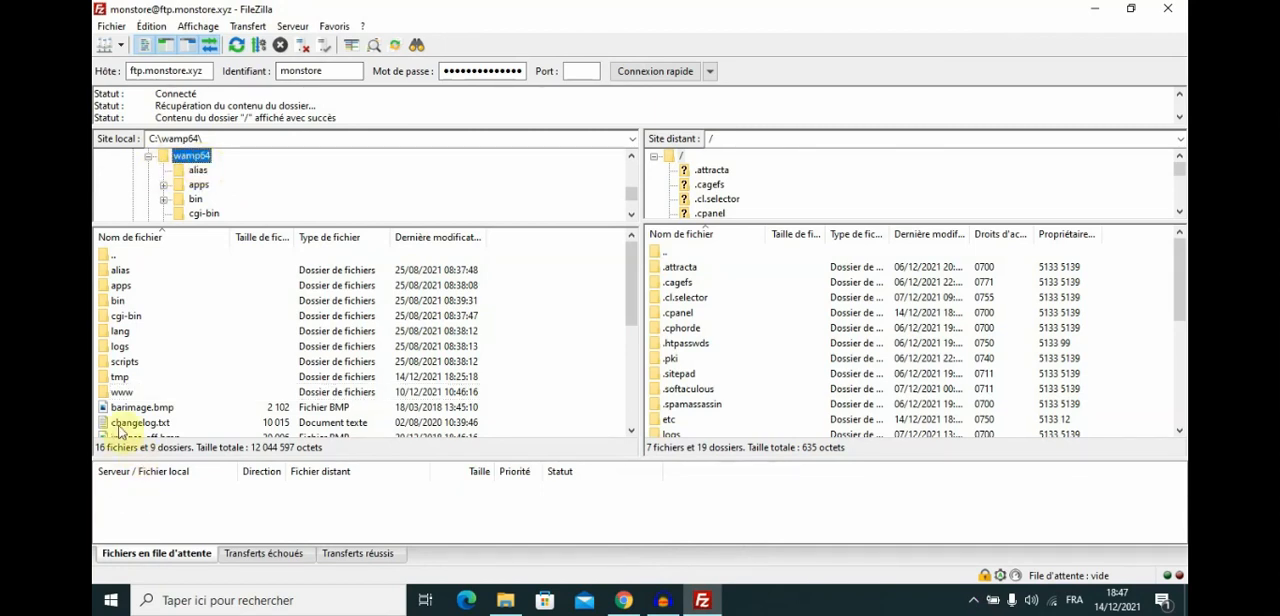
double_click(121, 393)
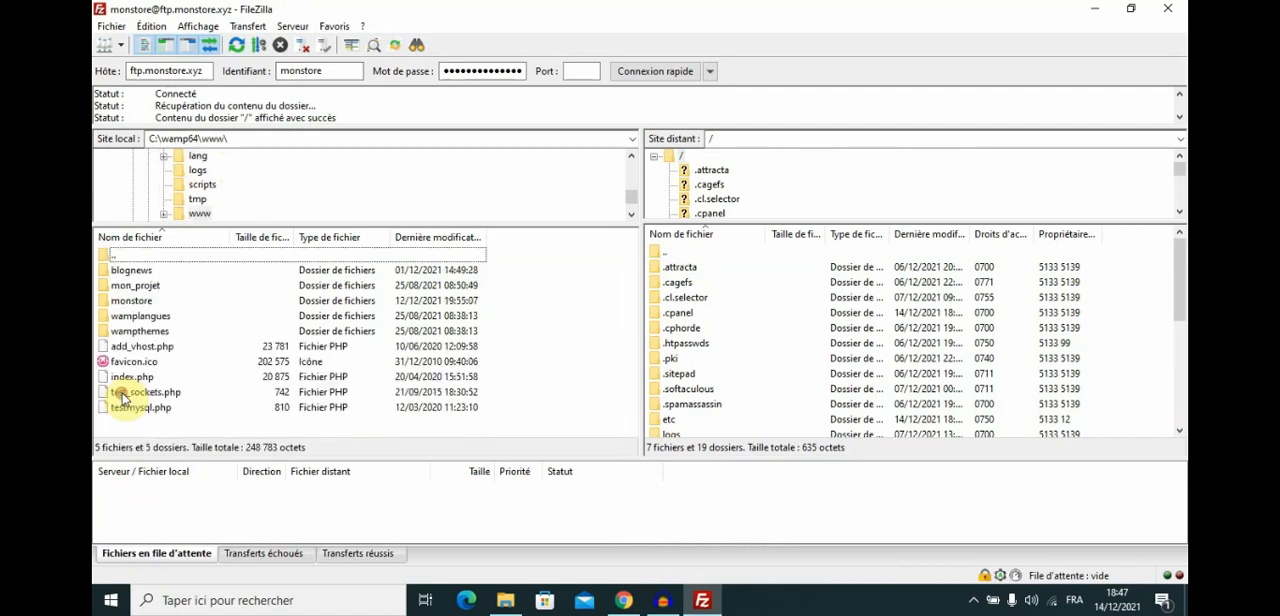
double_click(131, 300)
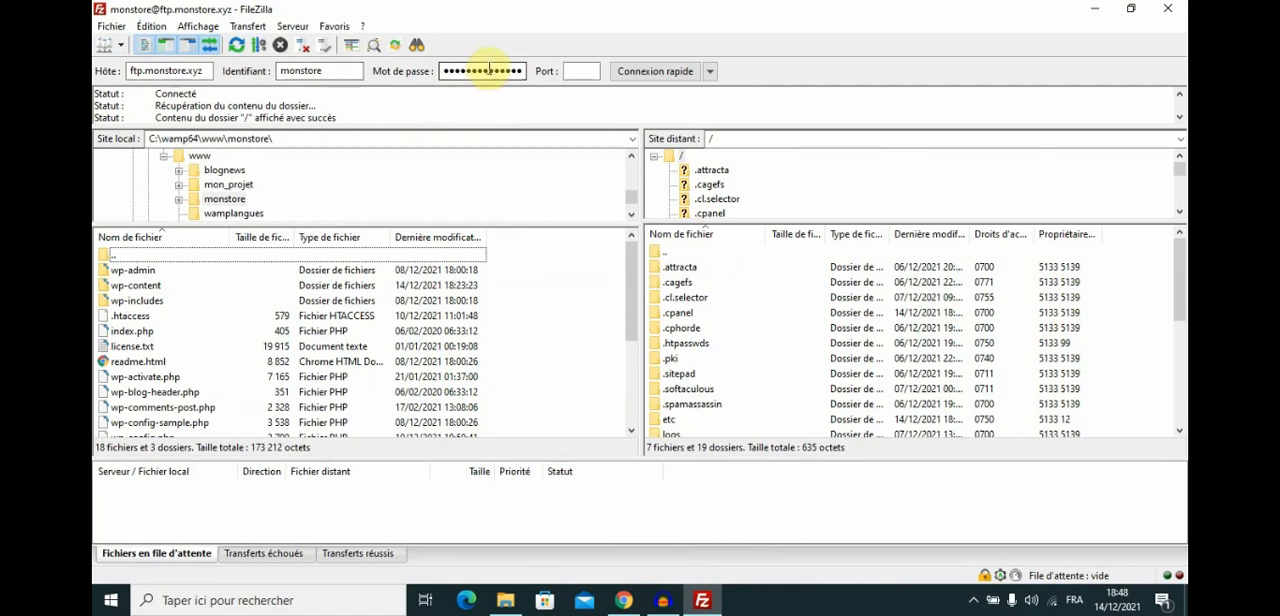
Open the public_html folder on the remote FTP site.
drag(1177, 266, 1180, 304)
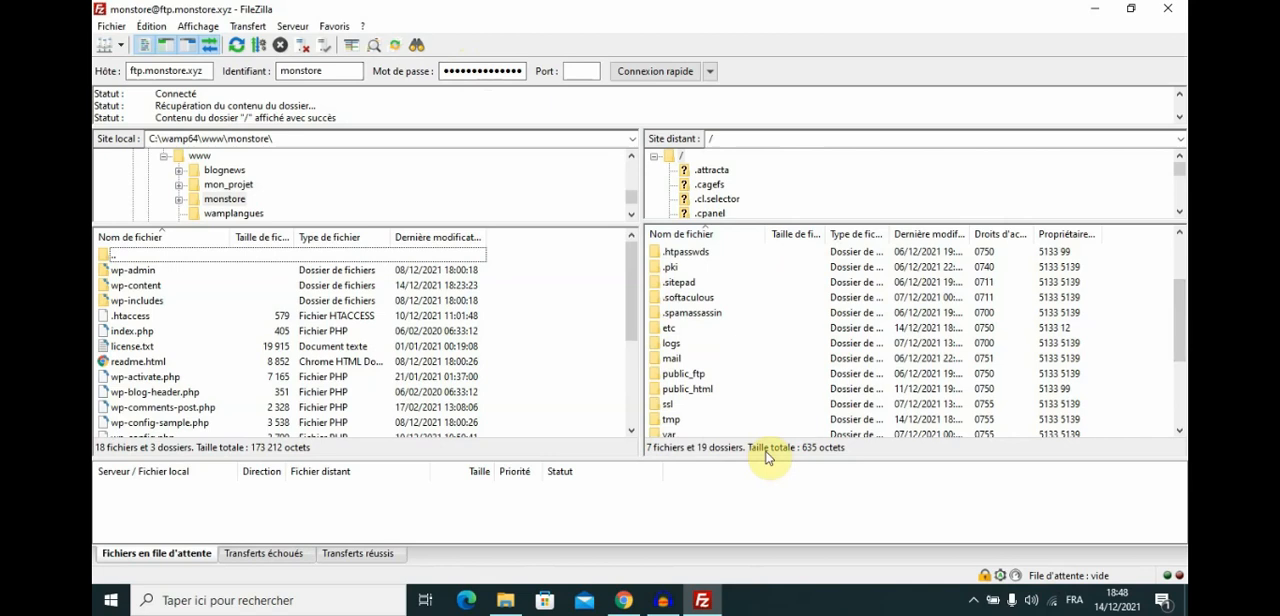
double_click(697, 396)
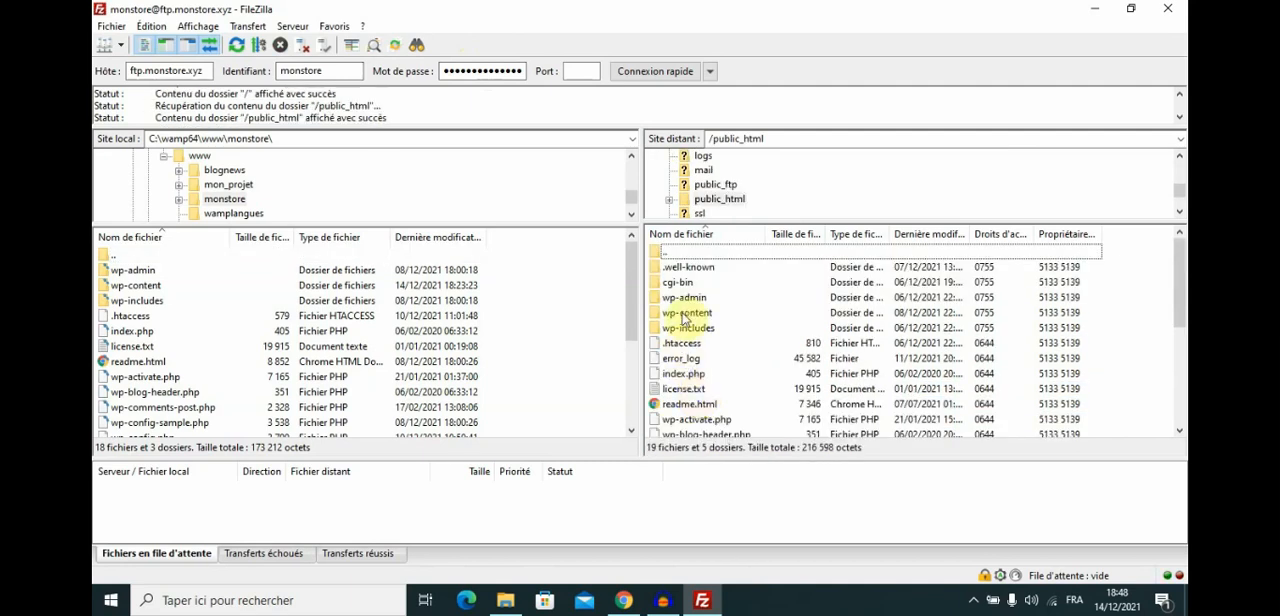
mouse_move(1182, 296)
mouse_down()
mouse_move(1182, 390)
mouse_move(1182, 285)
mouse_up()
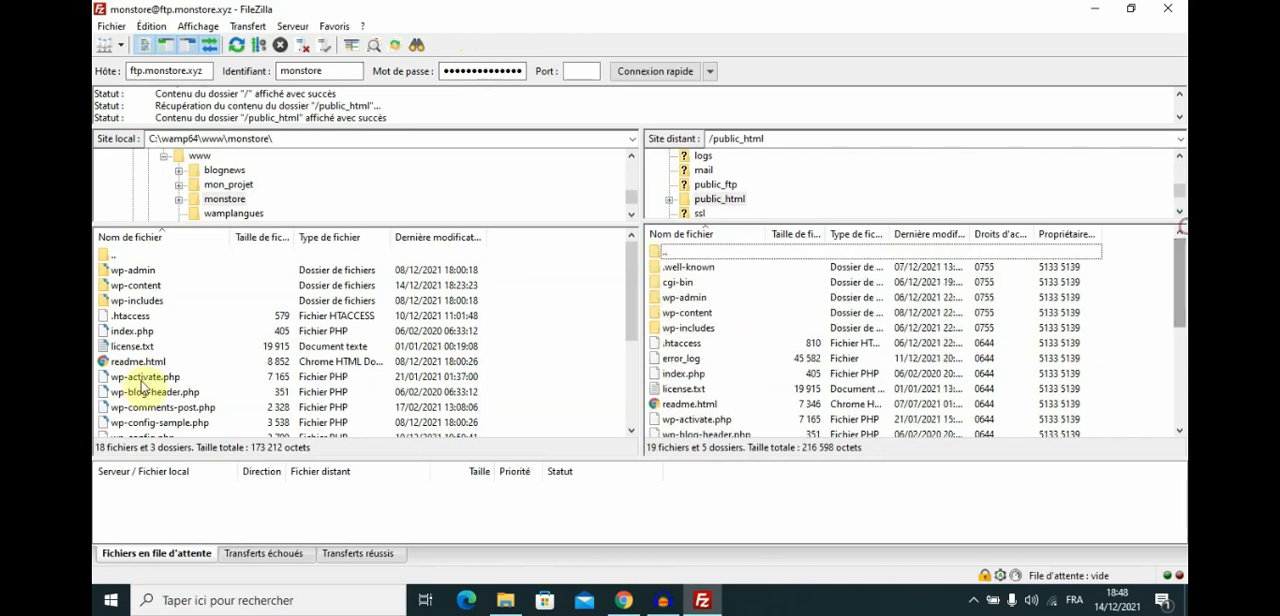
Upload all files and folders of the local monstore site to the remote public_html folder.
click(224, 365)
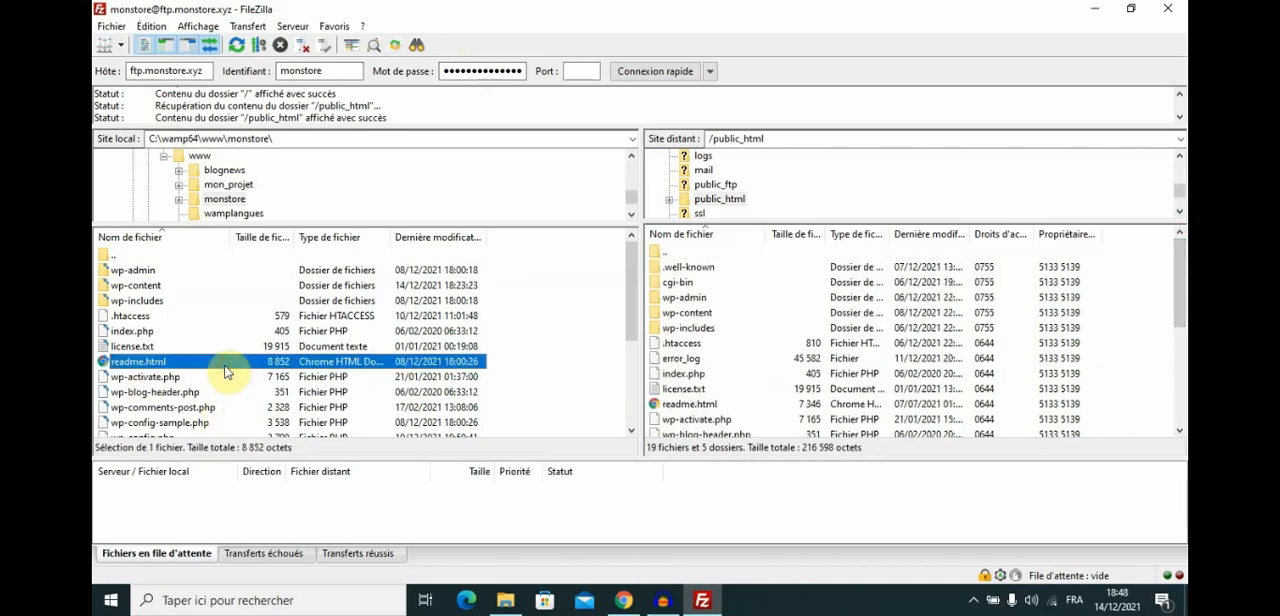
key(ctrl+a)
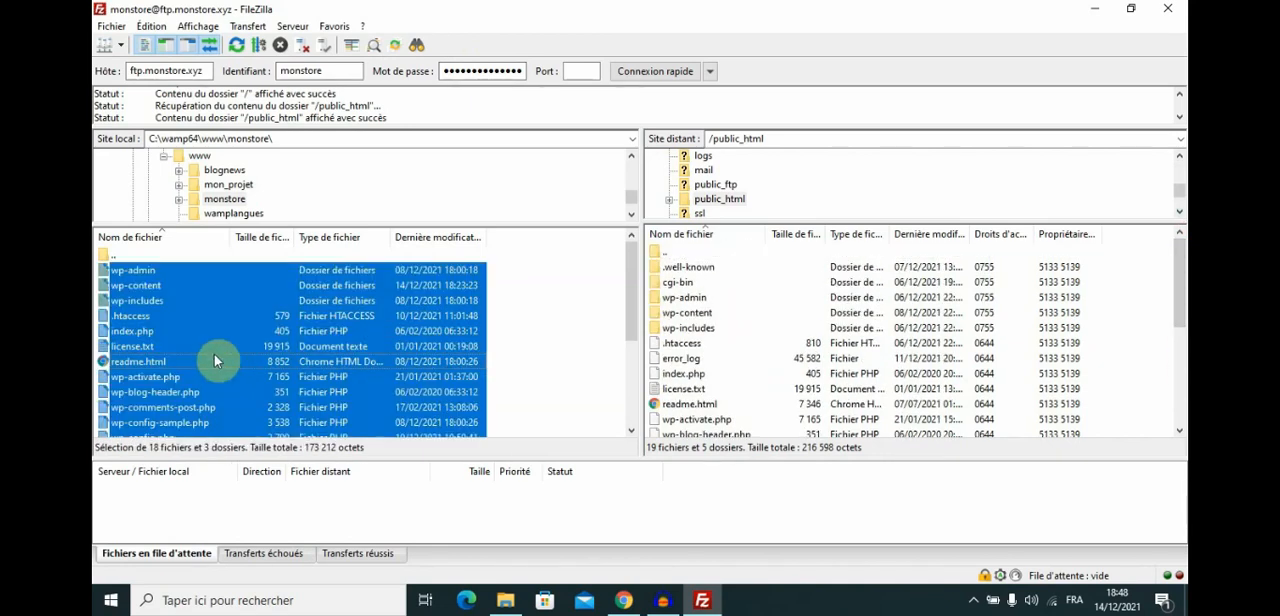
right_click(206, 302)
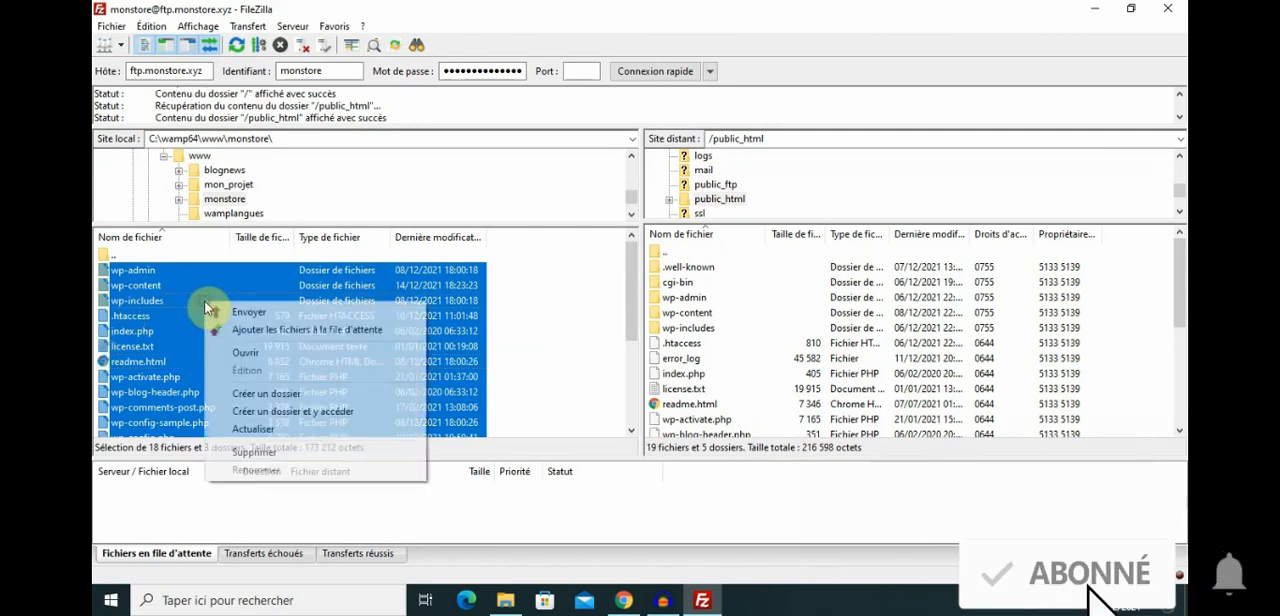
click(266, 314)
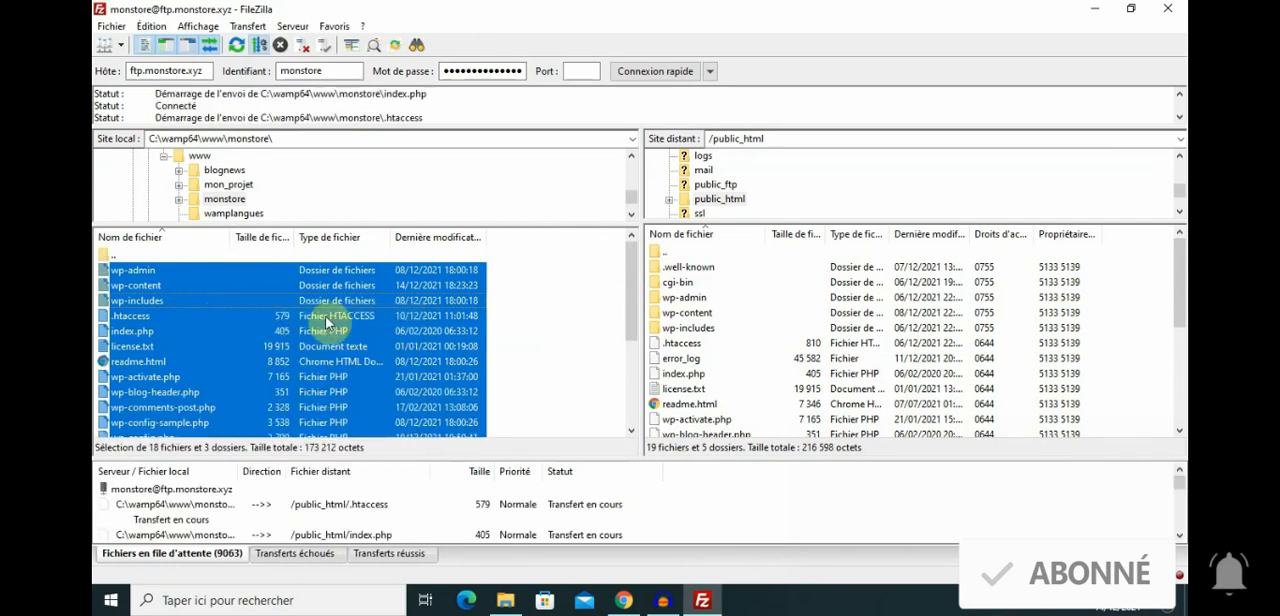
Resolve the existing-file conflict with Remplacer, enabling Toujours effectuer cette action for all further conflicts.
drag(759, 185, 596, 187)
drag(501, 193, 667, 112)
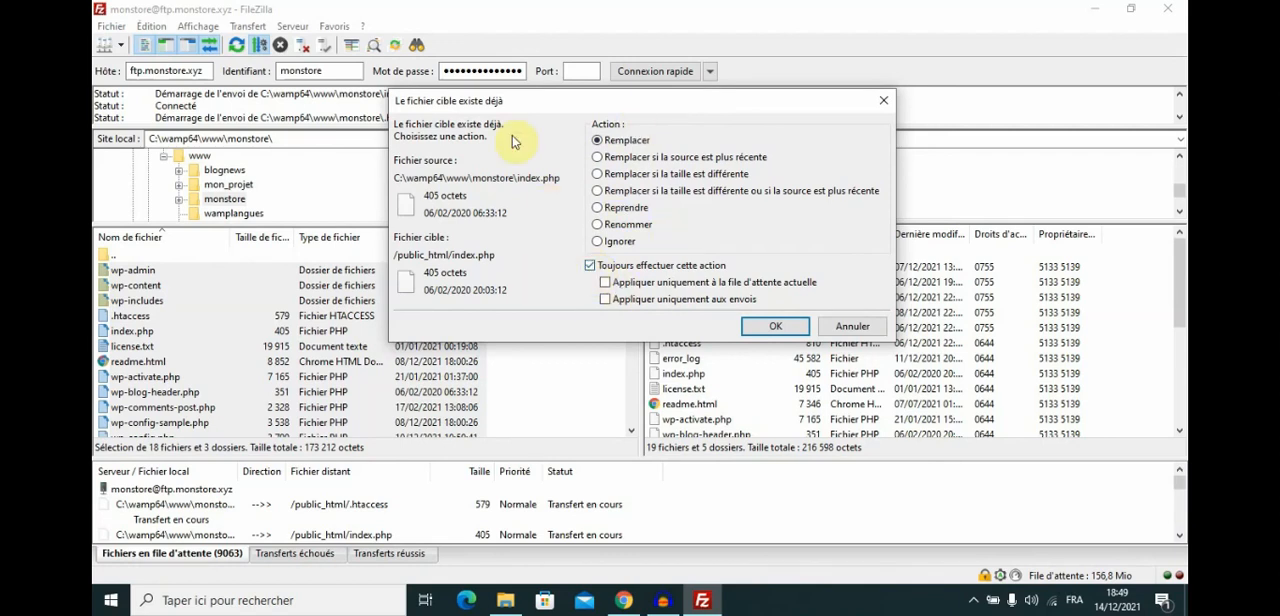
drag(685, 108, 667, 78)
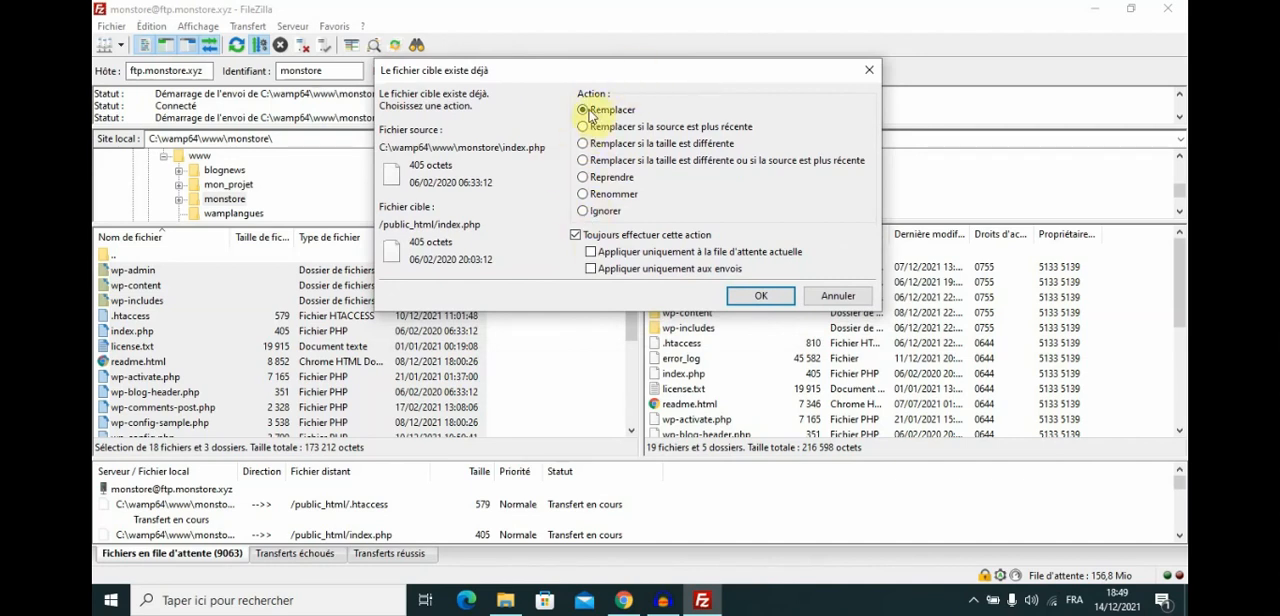
click(575, 236)
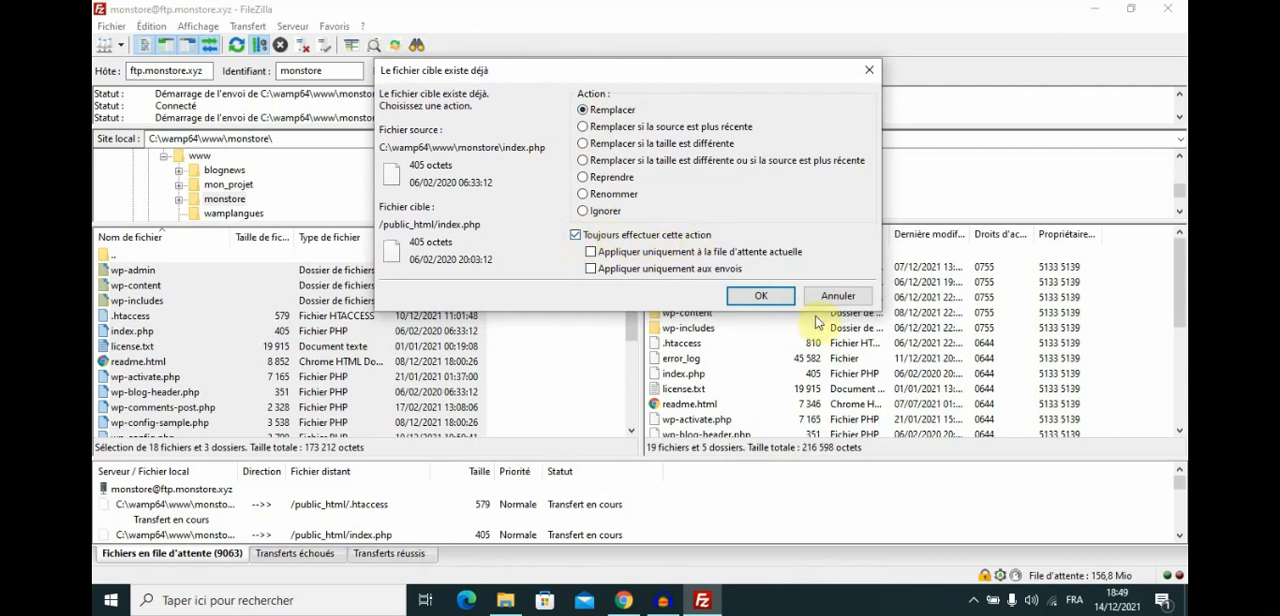
click(762, 297)
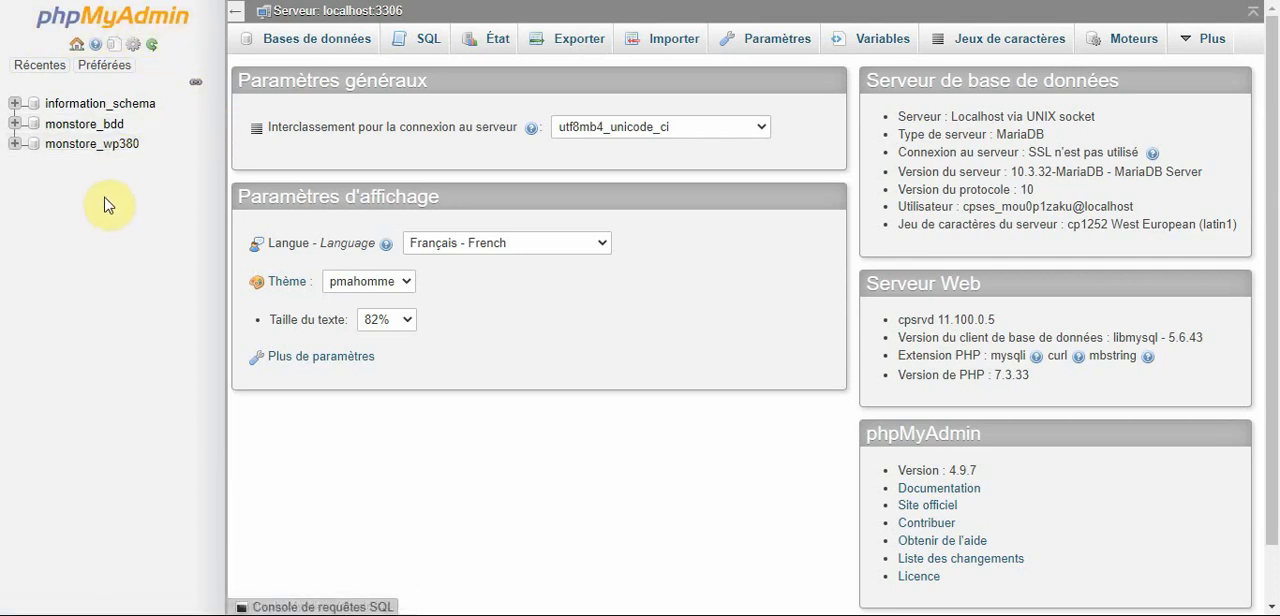
In phpMyAdmin, open the wp_options table of the monstore_bdd database and inspect the siteurl row.
click(98, 131)
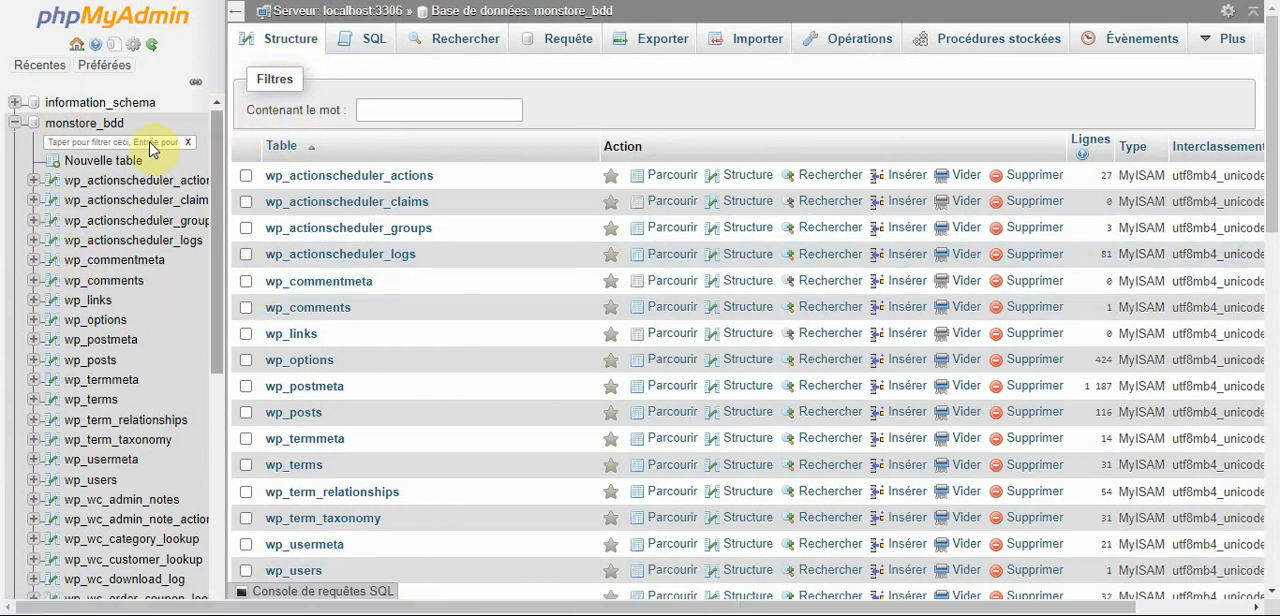
click(100, 331)
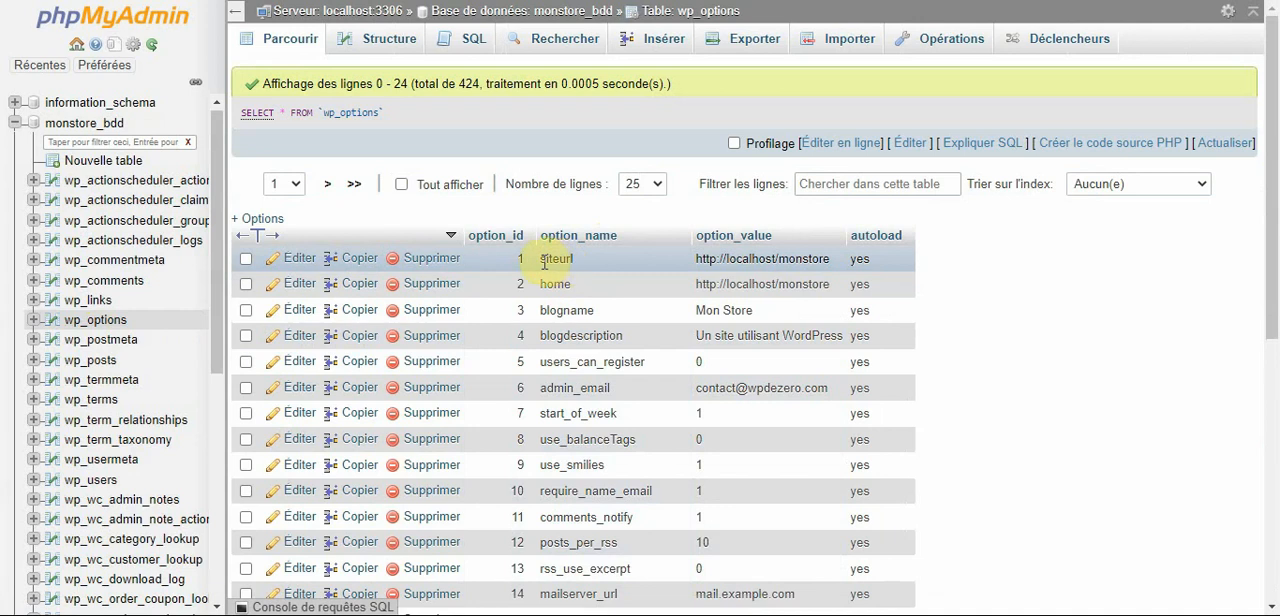
drag(541, 261, 577, 266)
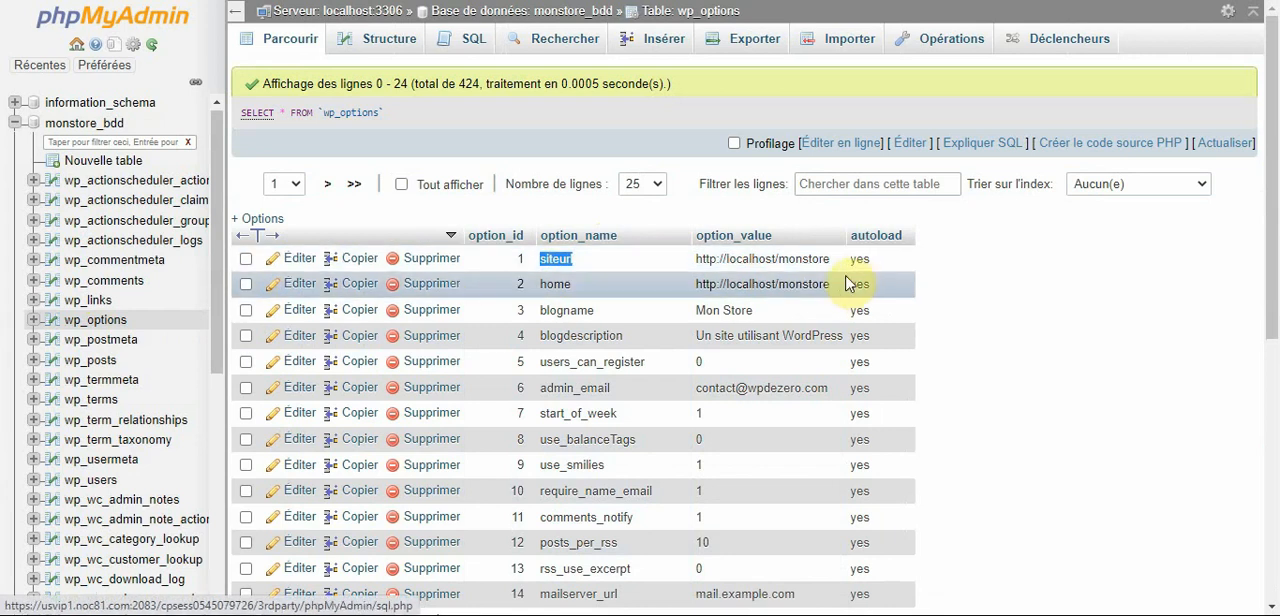
double_click(800, 257)
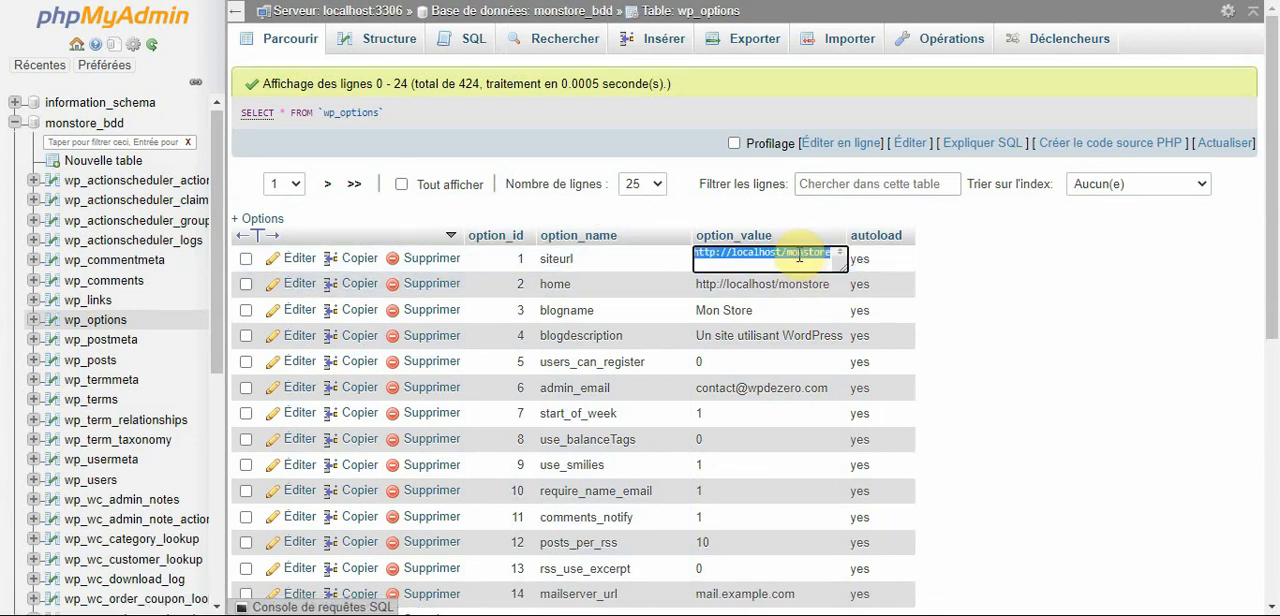
click(800, 257)
click(930, 260)
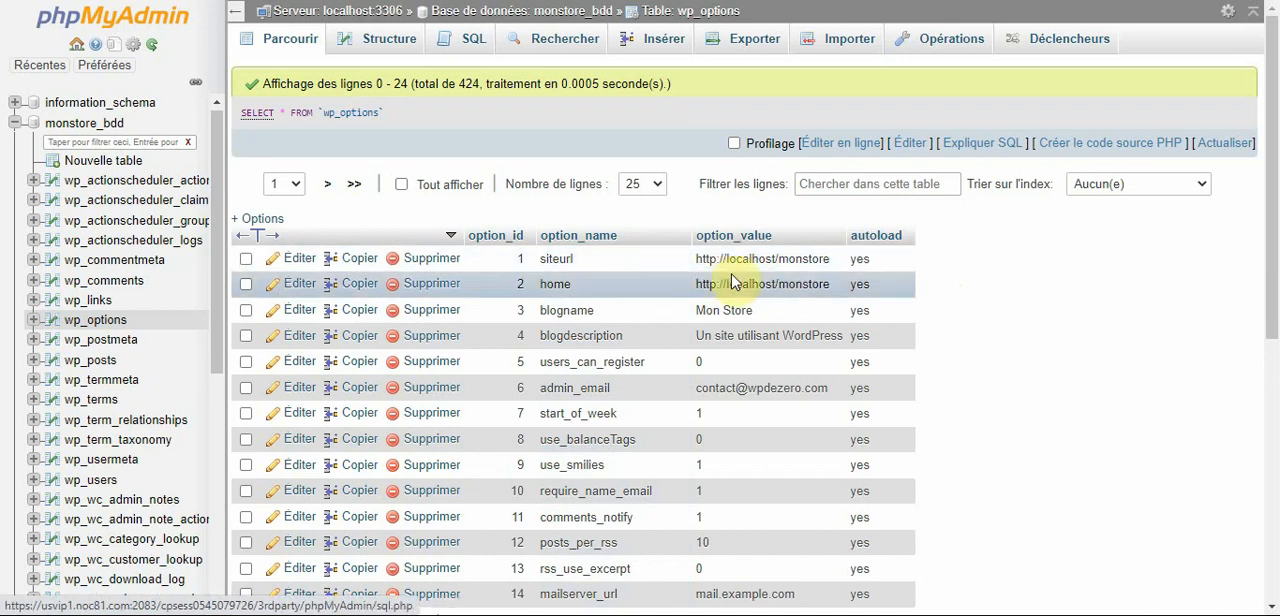
click(305, 263)
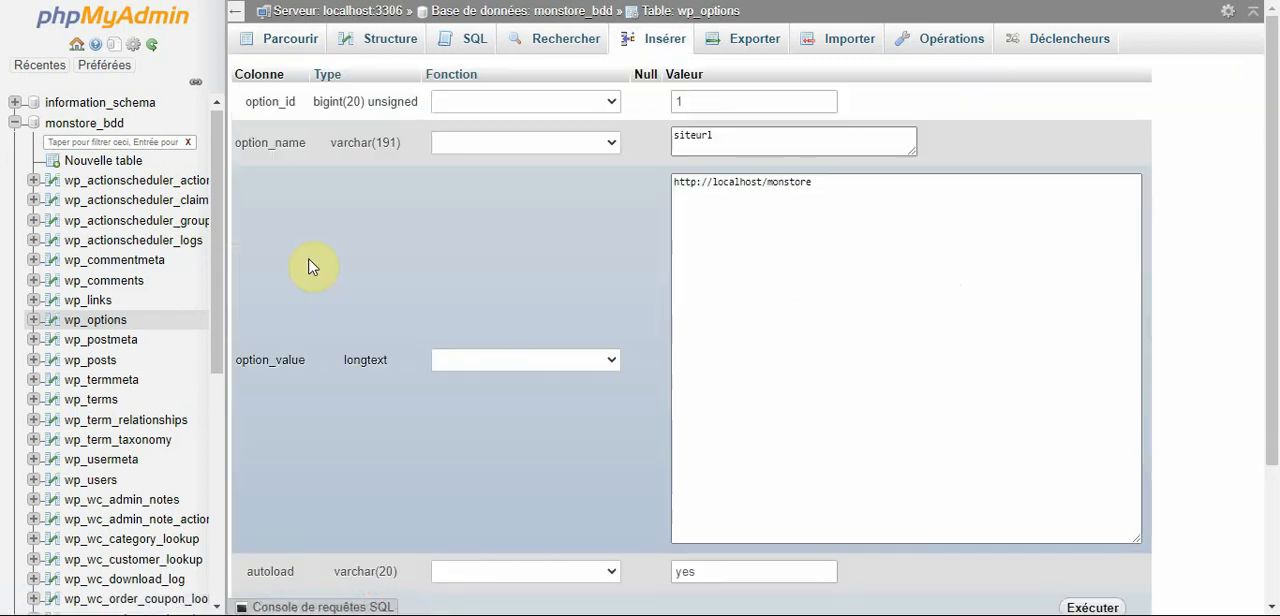
click(694, 183)
drag(694, 183, 820, 185)
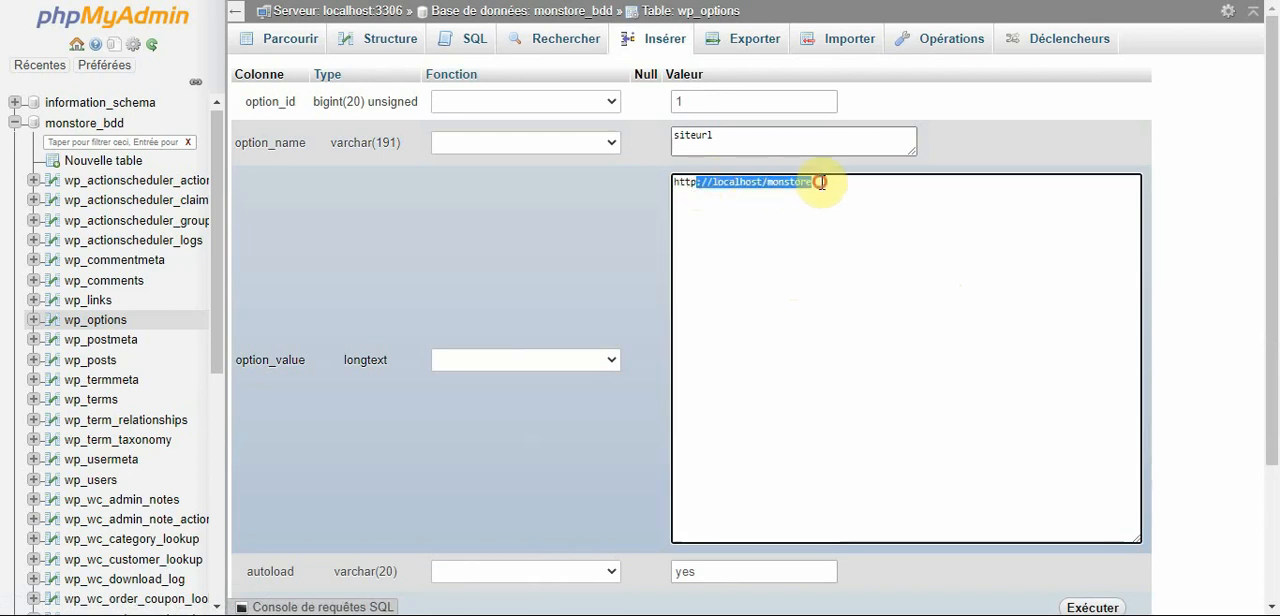
text(s)
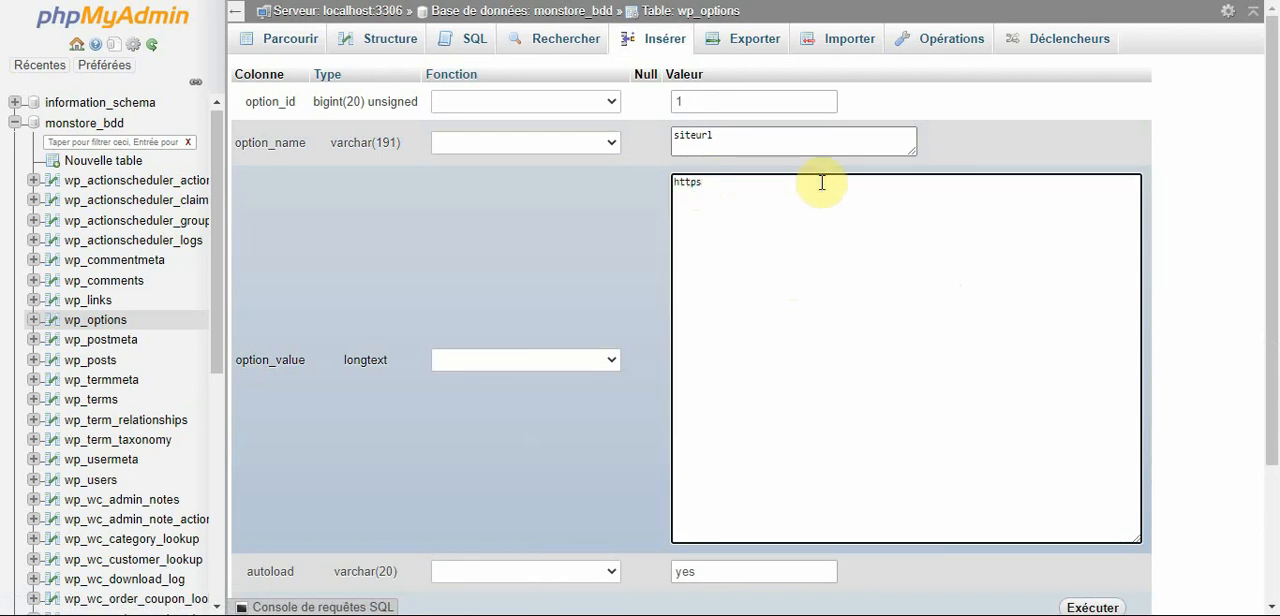
text(://www.mo)
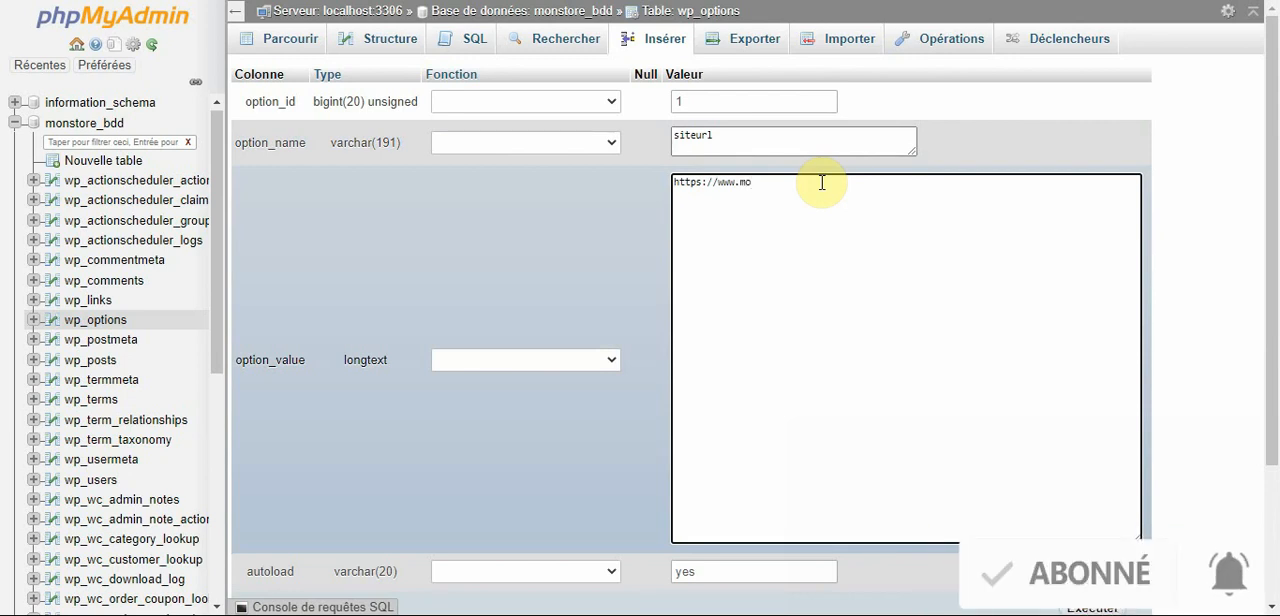
text(nstore.xyz)
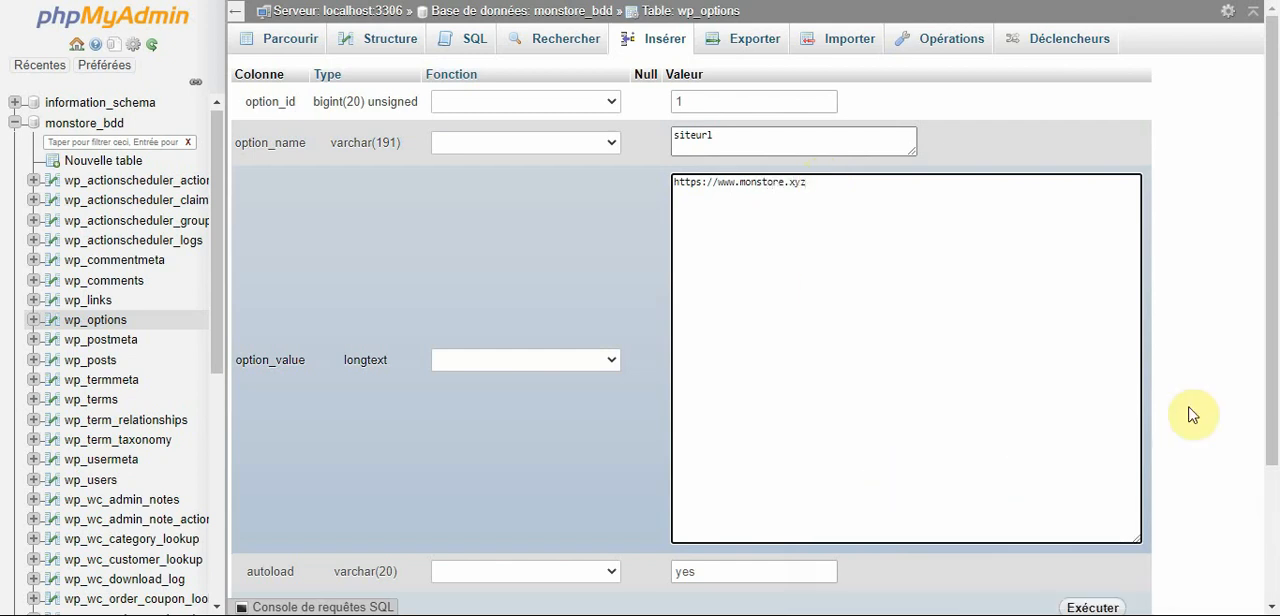
scroll(1274, 318, down, 1)
scroll(1274, 318, down, 3)
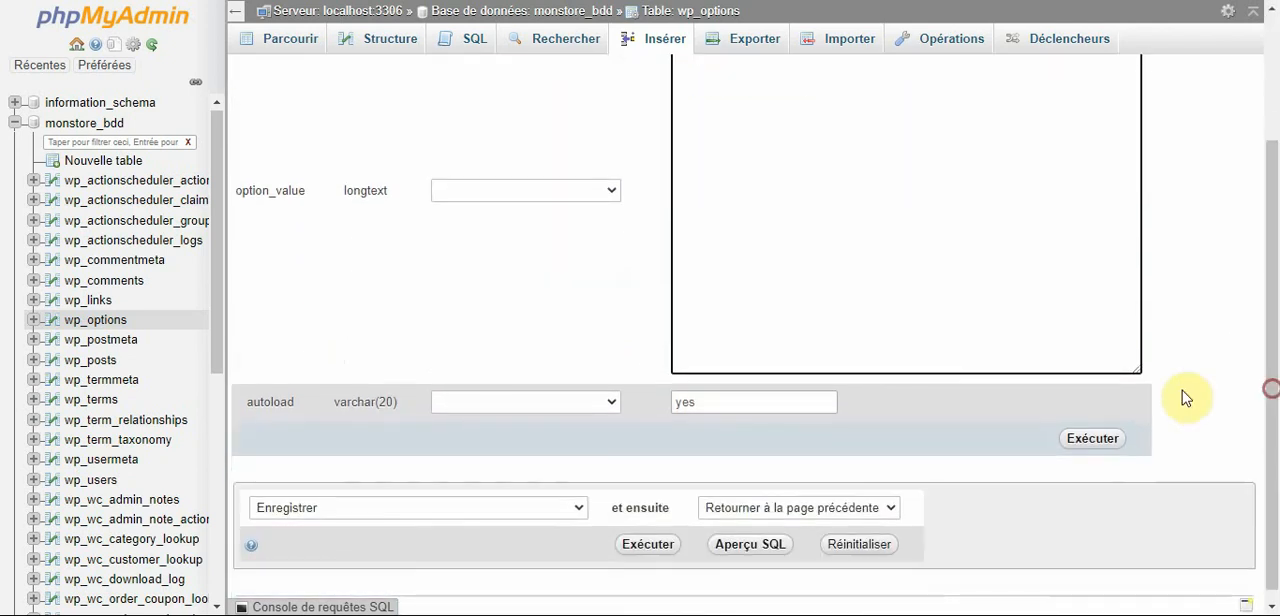
click(1089, 447)
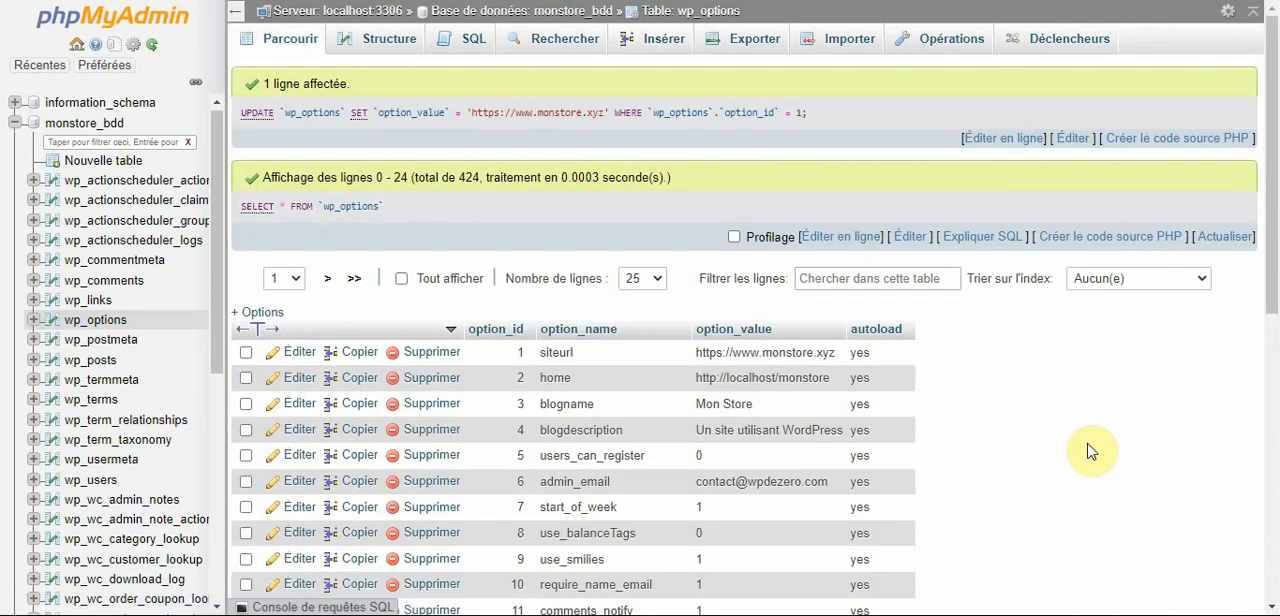
double_click(555, 377)
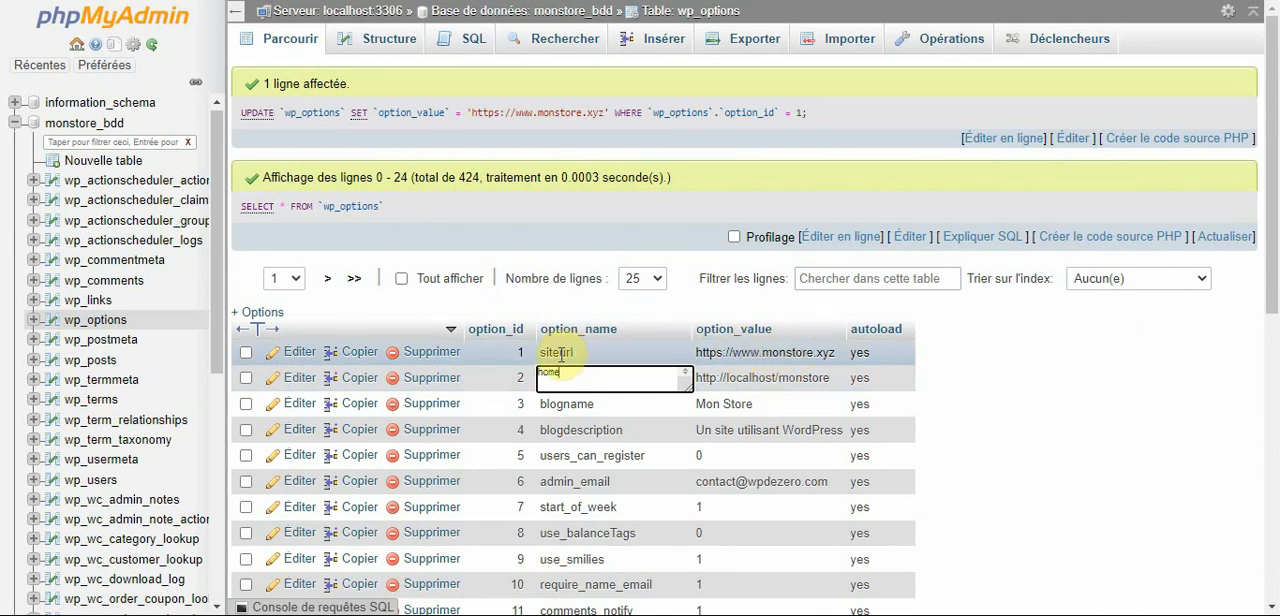
click(300, 384)
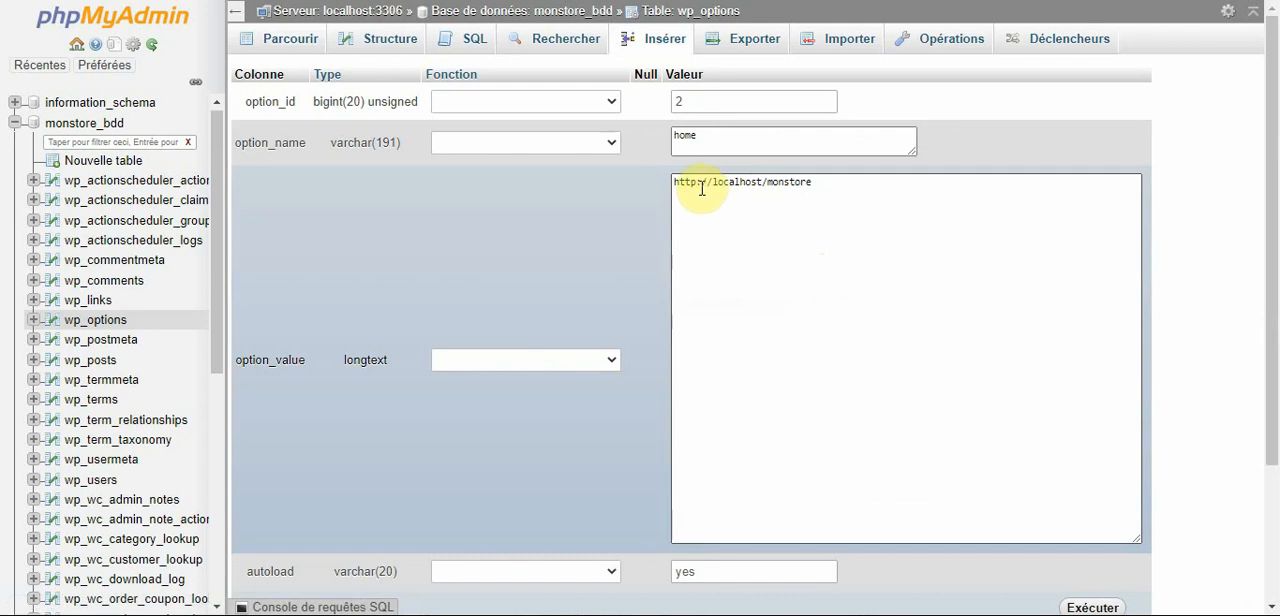
click(695, 184)
triple_click(695, 184)
text(https)
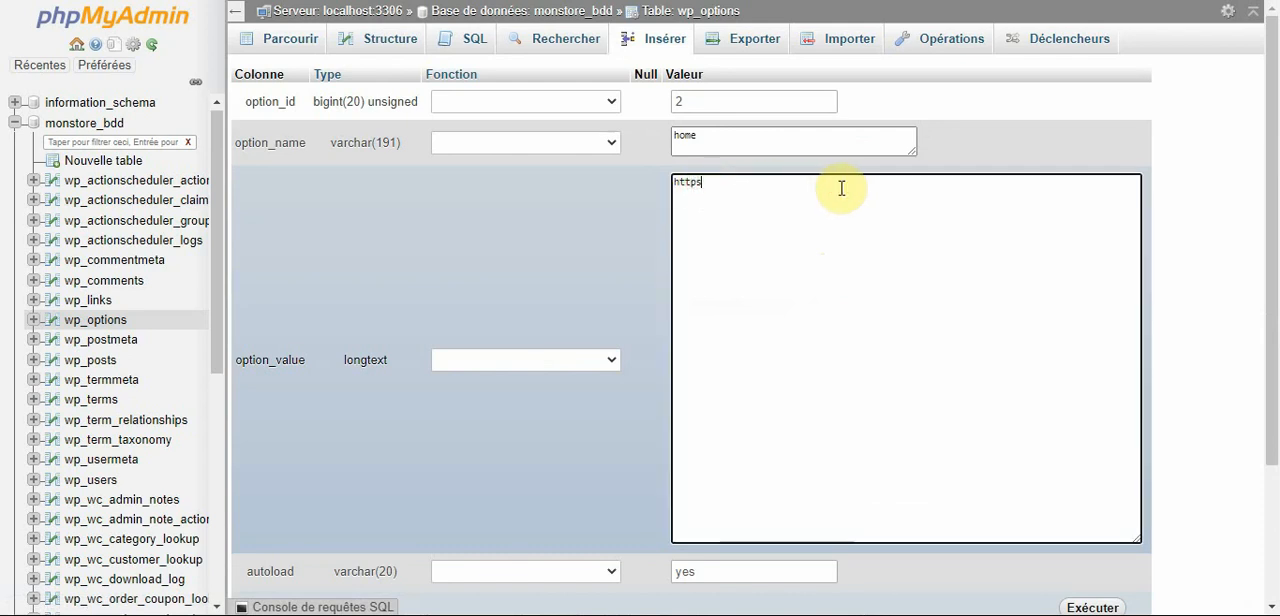
text(://www.monstore)
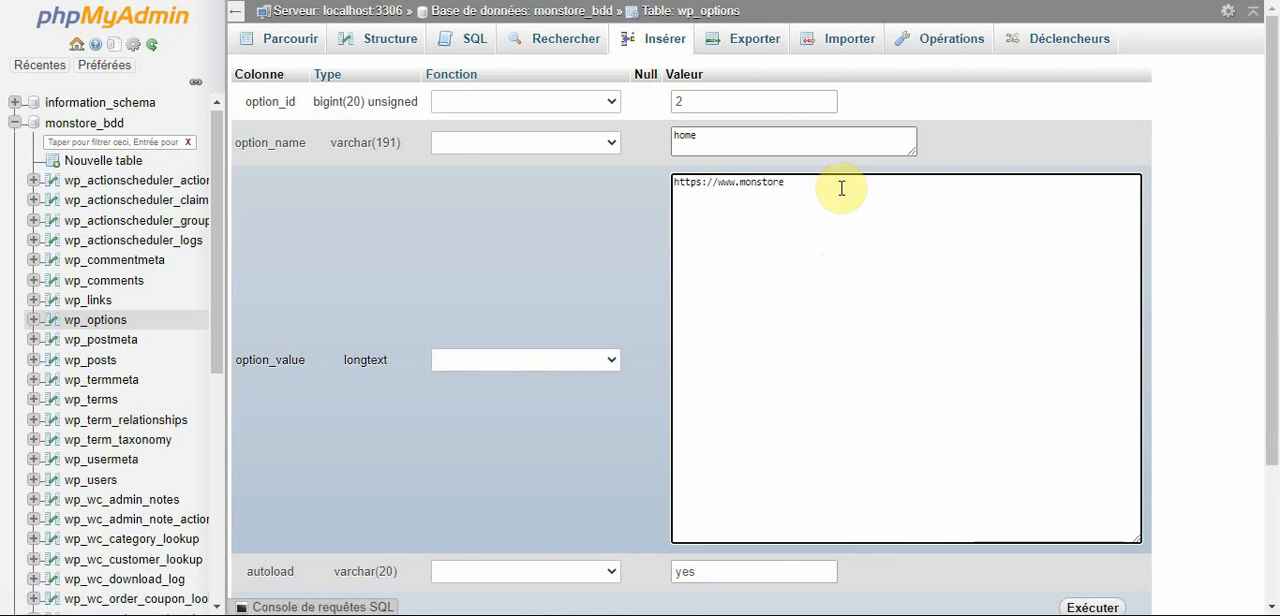
text(.xyz)
drag(1273, 236, 1273, 374)
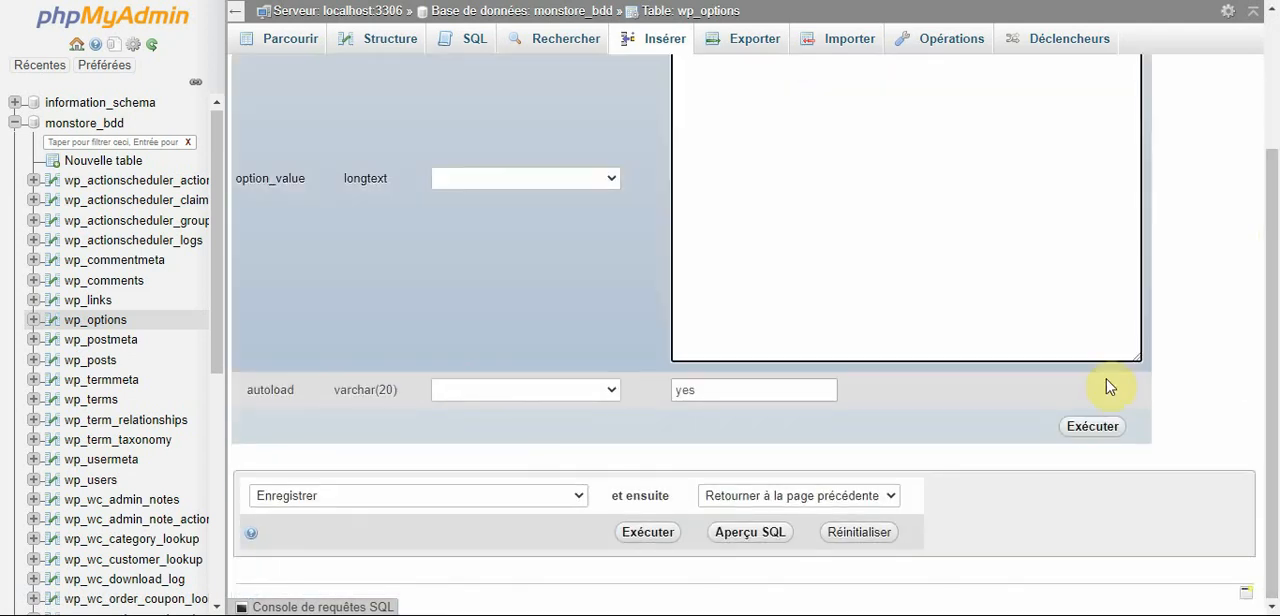
click(1088, 428)
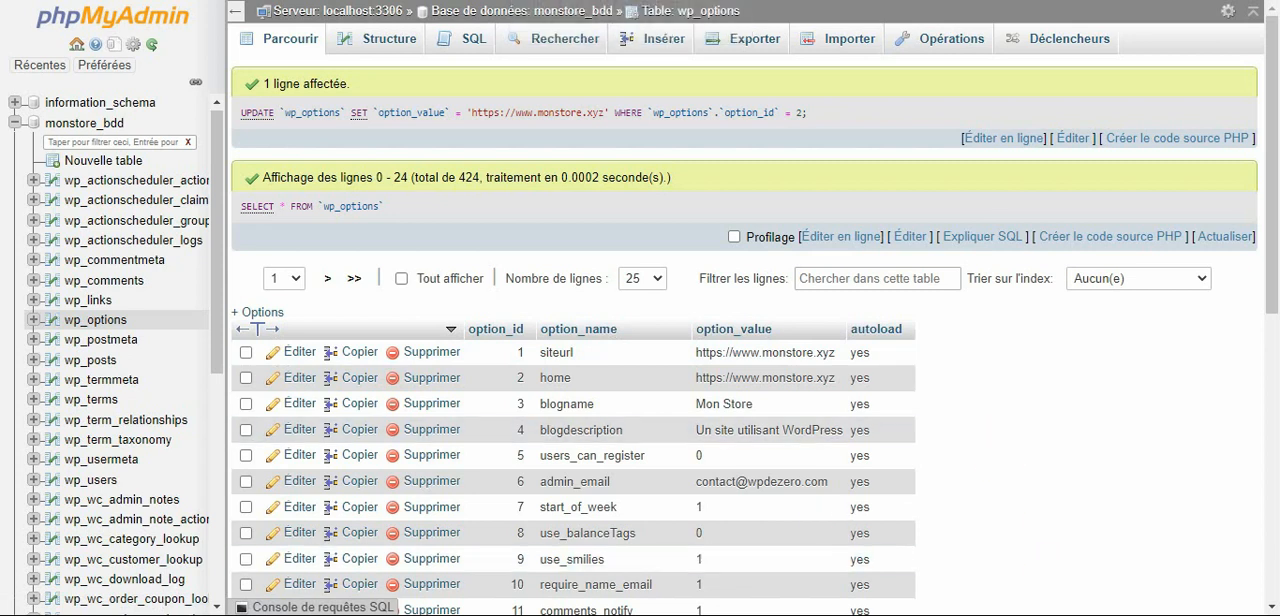
Switch back to the cPanel home page, search its functions for fichier, and open Gestionnaire de fichiers.
mouse_move(759, 614)
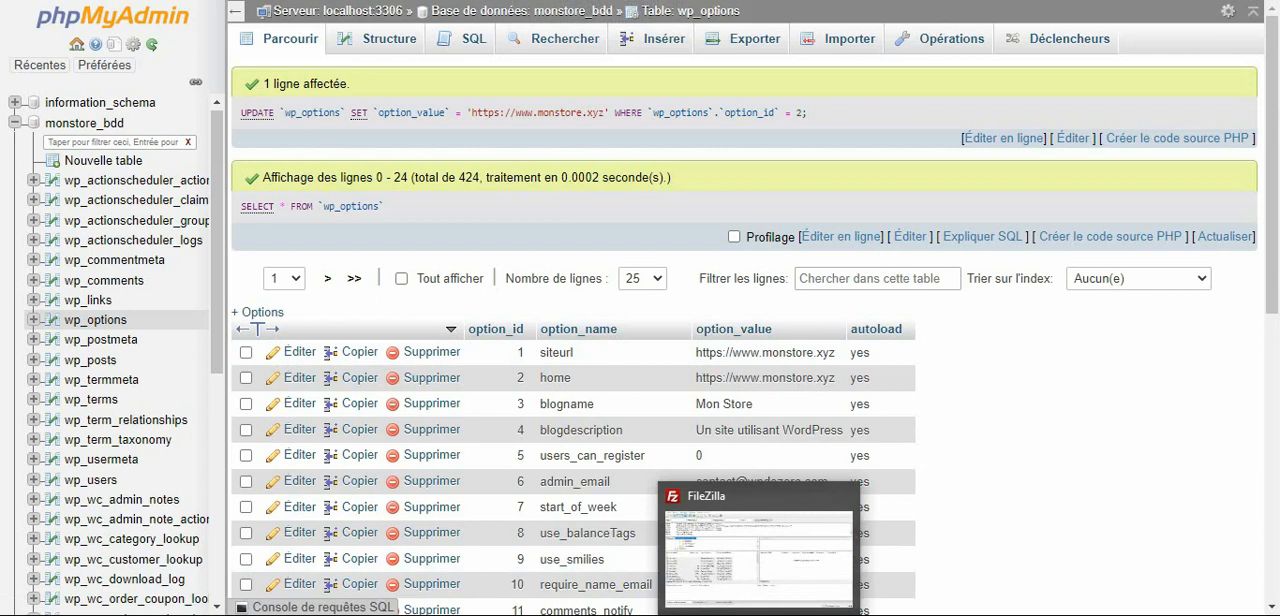
click(165, 2)
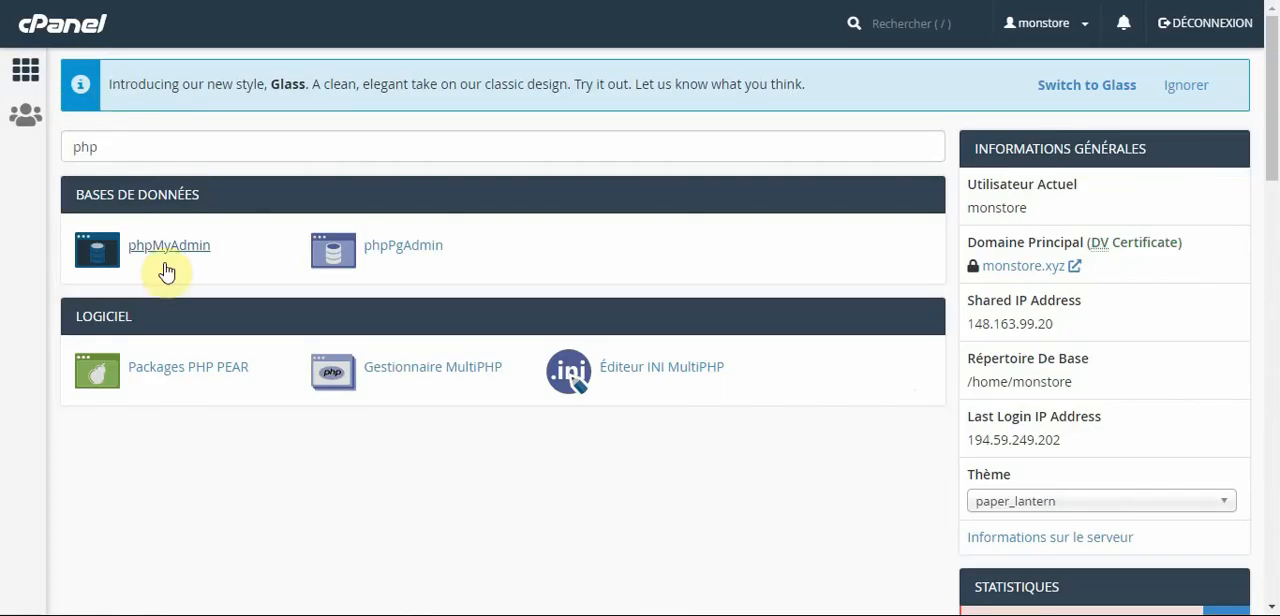
drag(157, 148, 14, 145)
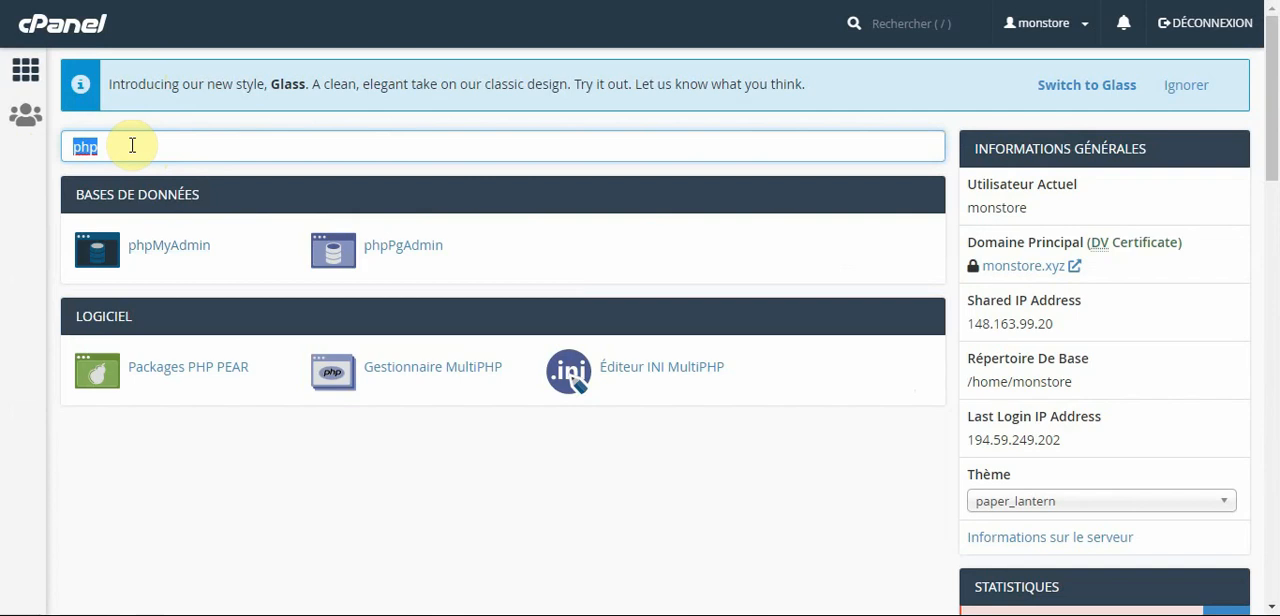
text(fichier)
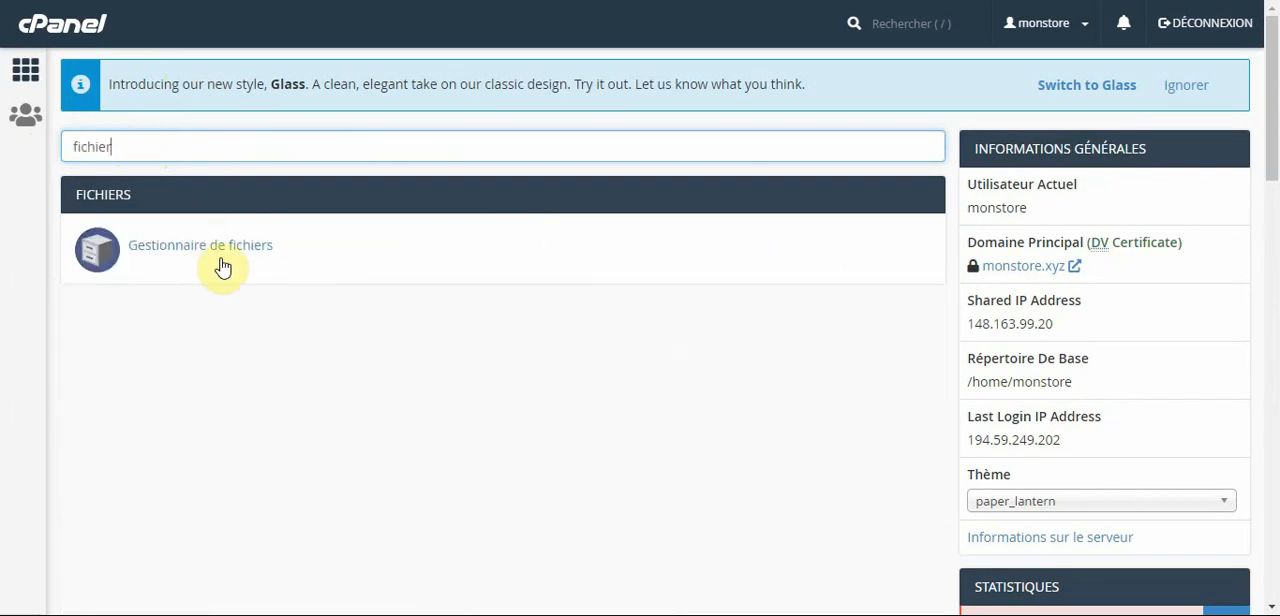
click(226, 255)
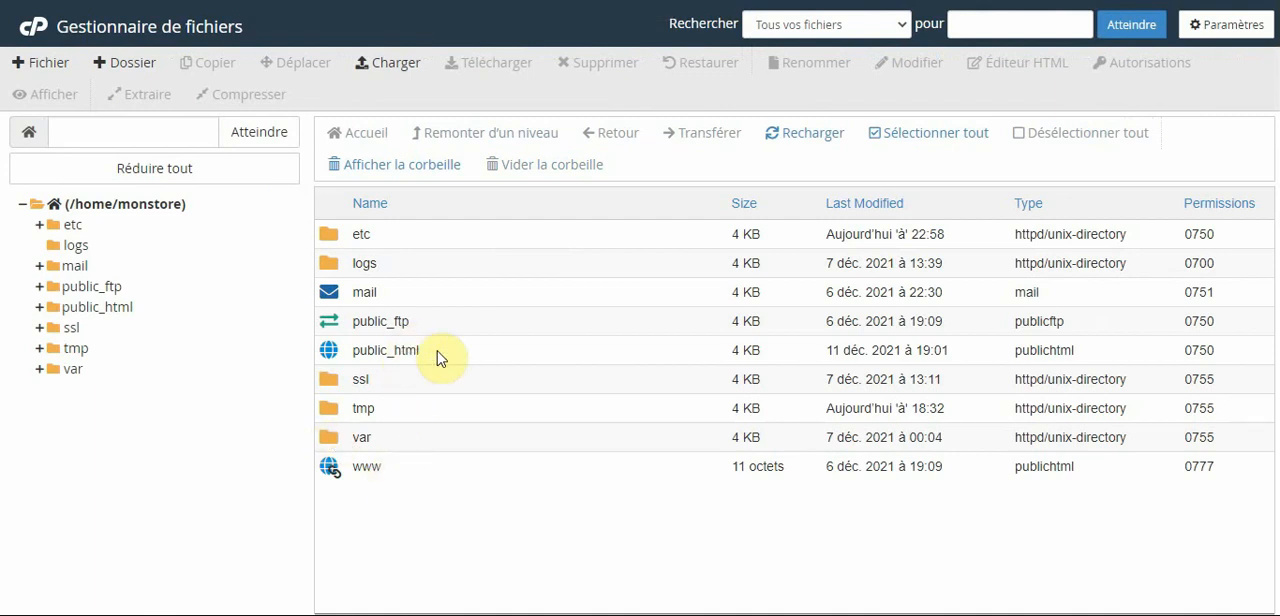
Open wp-config.php from public_html for editing and review its DB_NAME, DB_USER and DB_PASSWORD definitions.
double_click(437, 352)
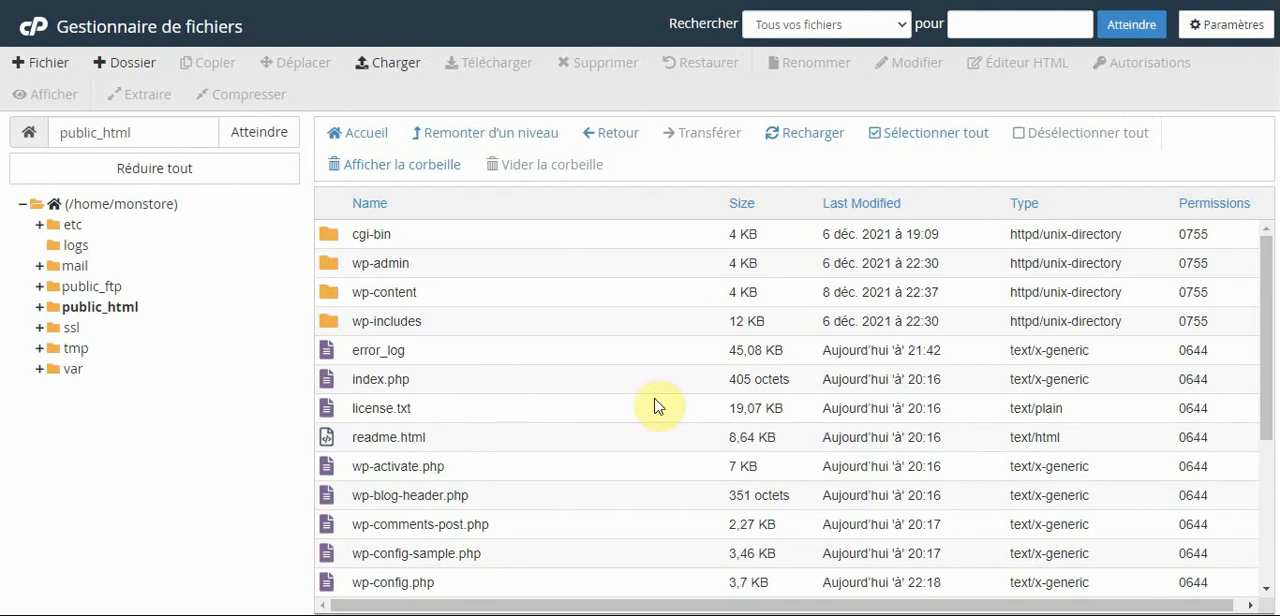
drag(1266, 308, 1270, 388)
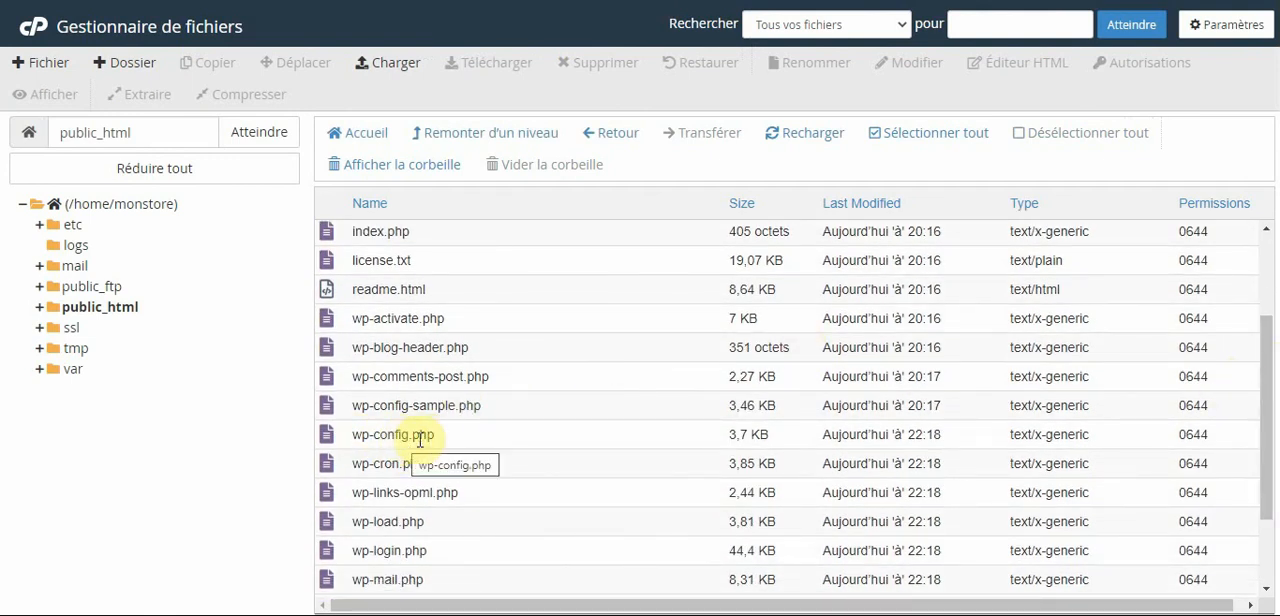
click(425, 438)
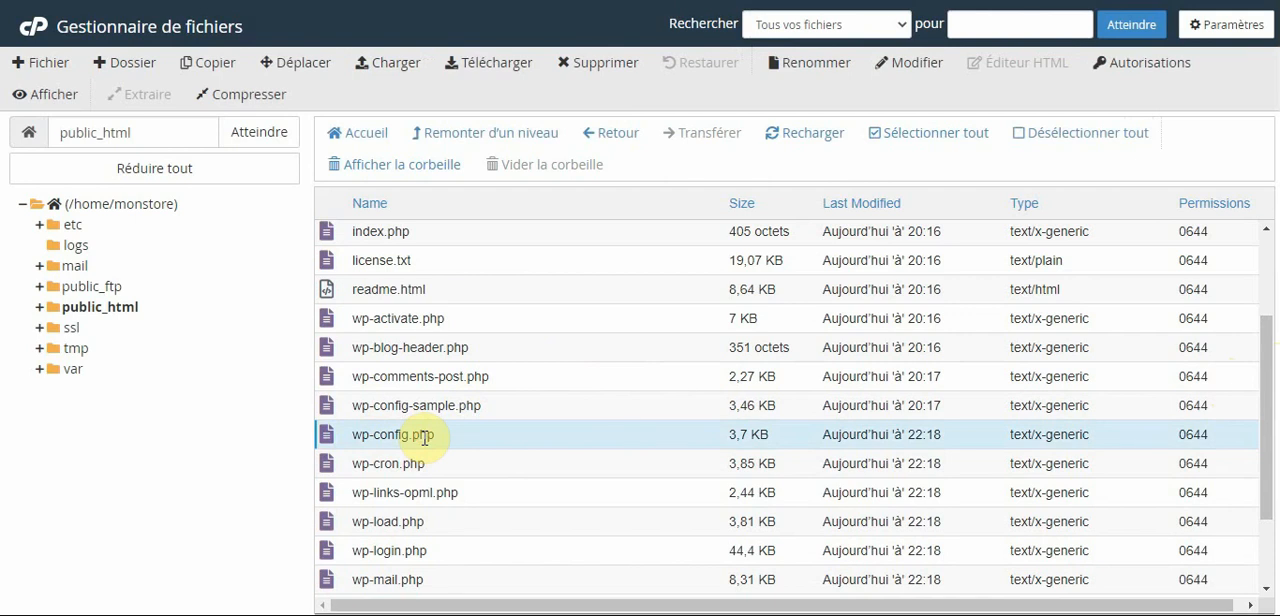
right_click(425, 438)
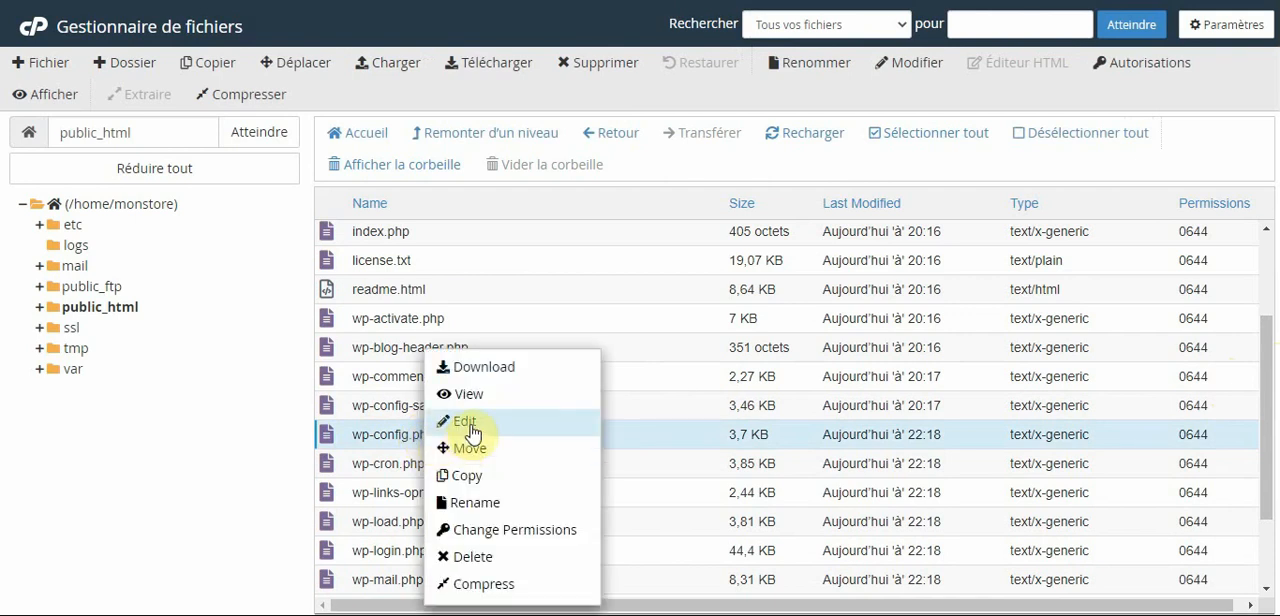
click(468, 424)
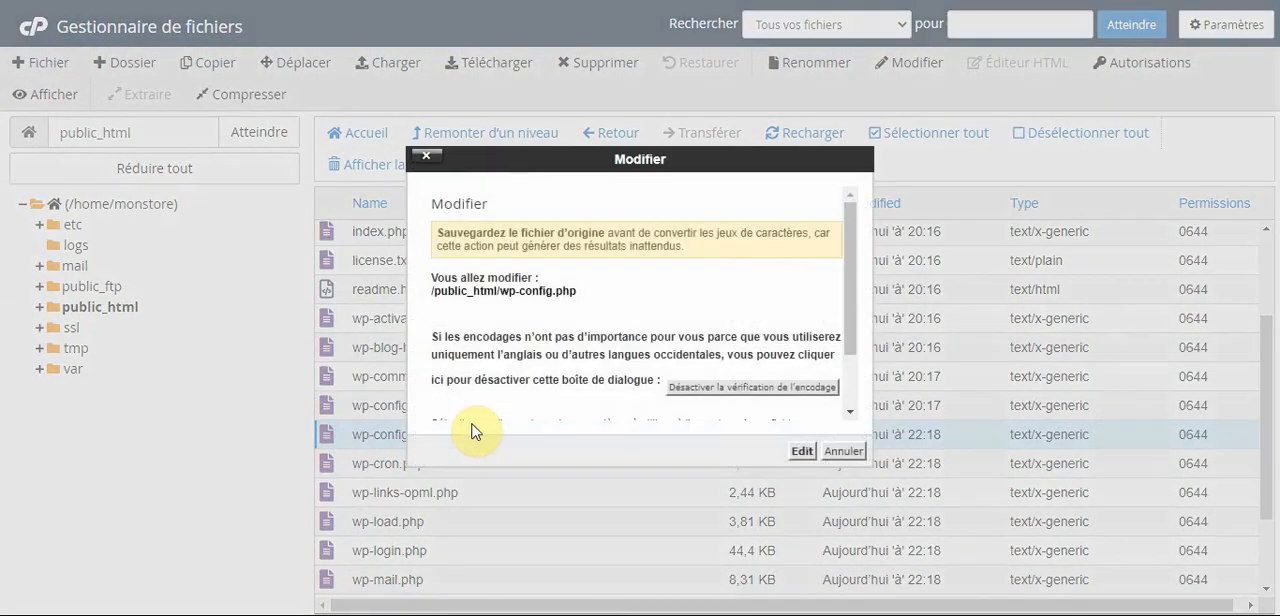
click(802, 452)
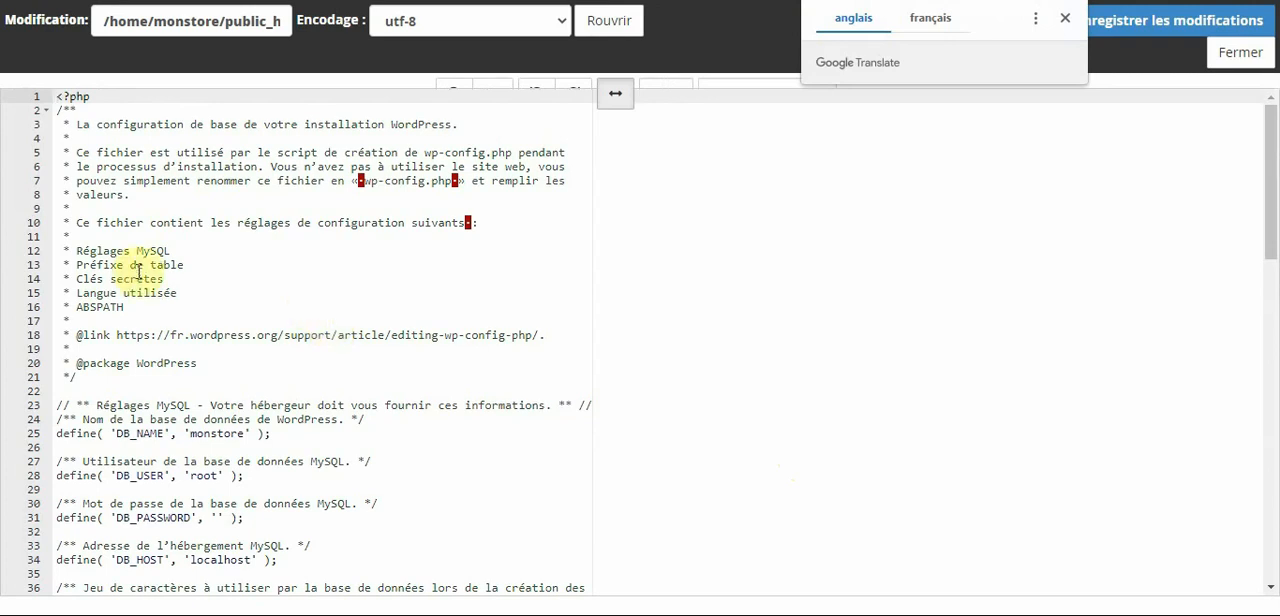
drag(1272, 232, 1272, 300)
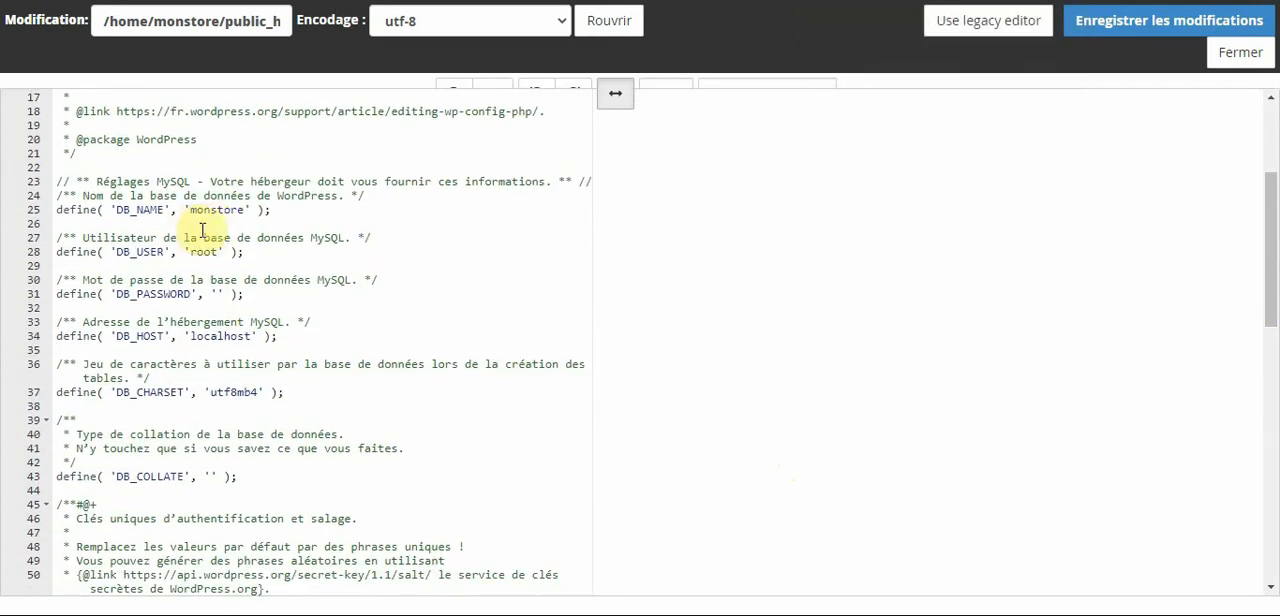
drag(83, 195, 197, 196)
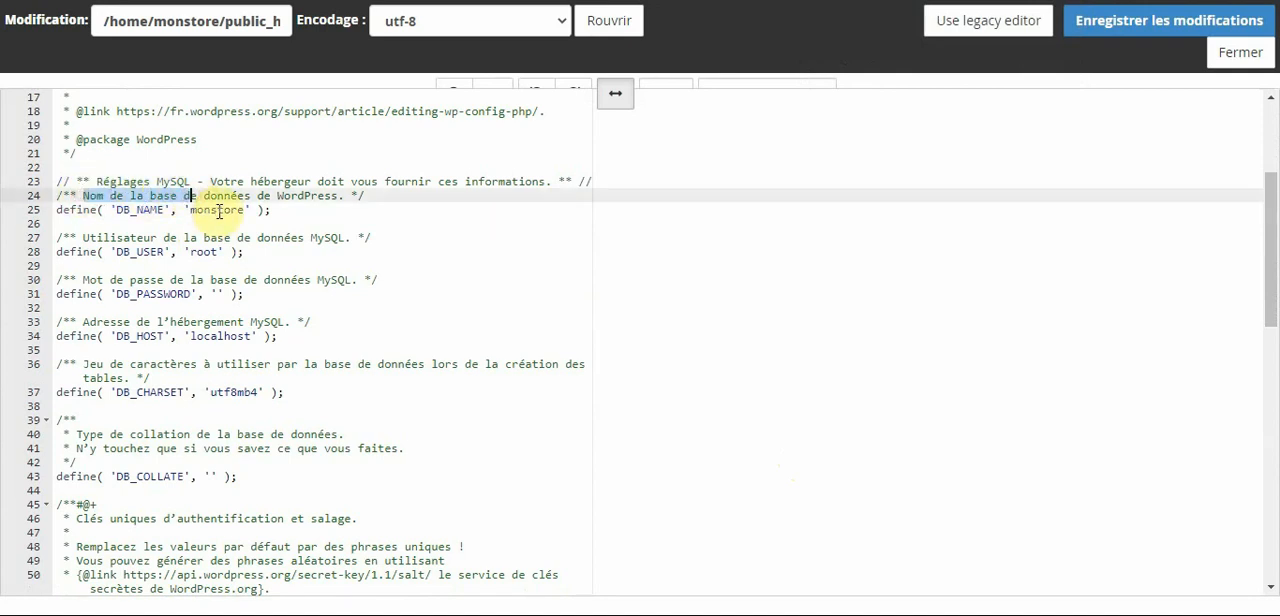
double_click(219, 211)
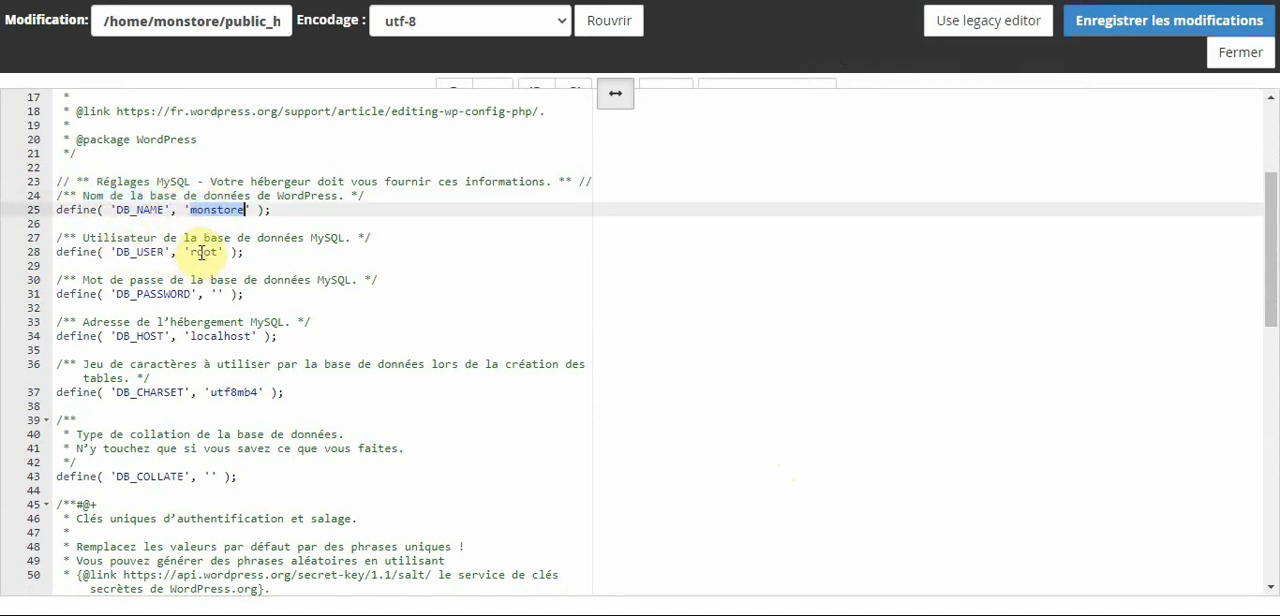
double_click(201, 253)
click(217, 294)
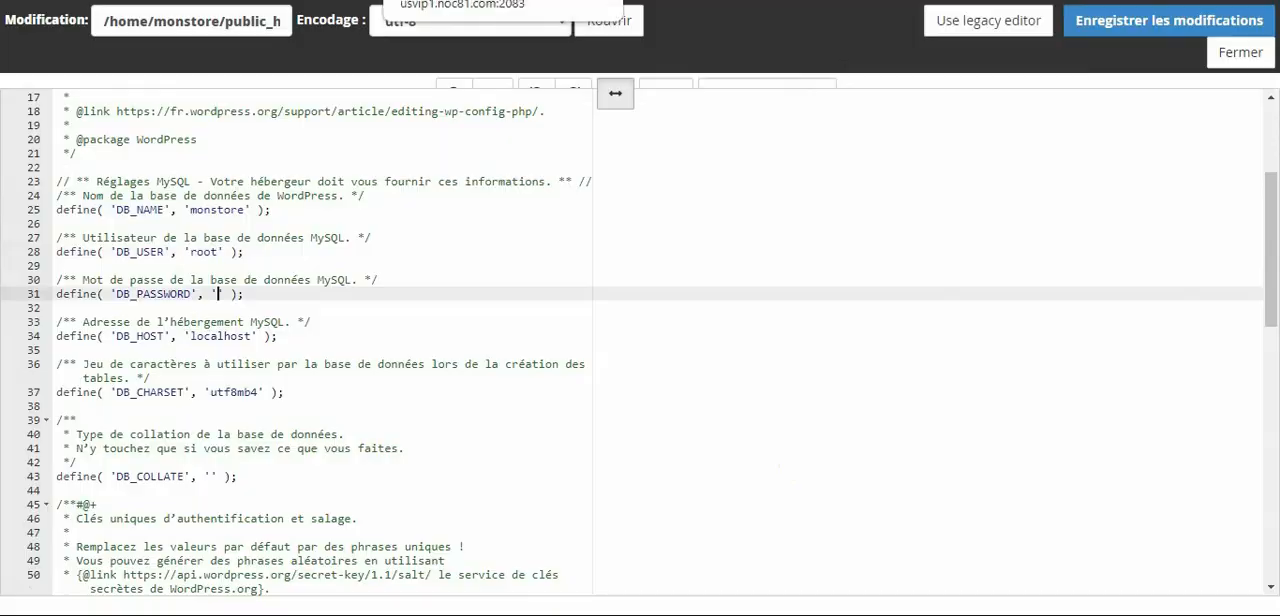
Switch back to the cPanel home page, search its functions for mys, and open the current databases list in Bases de données MySQL.
click(450, 1)
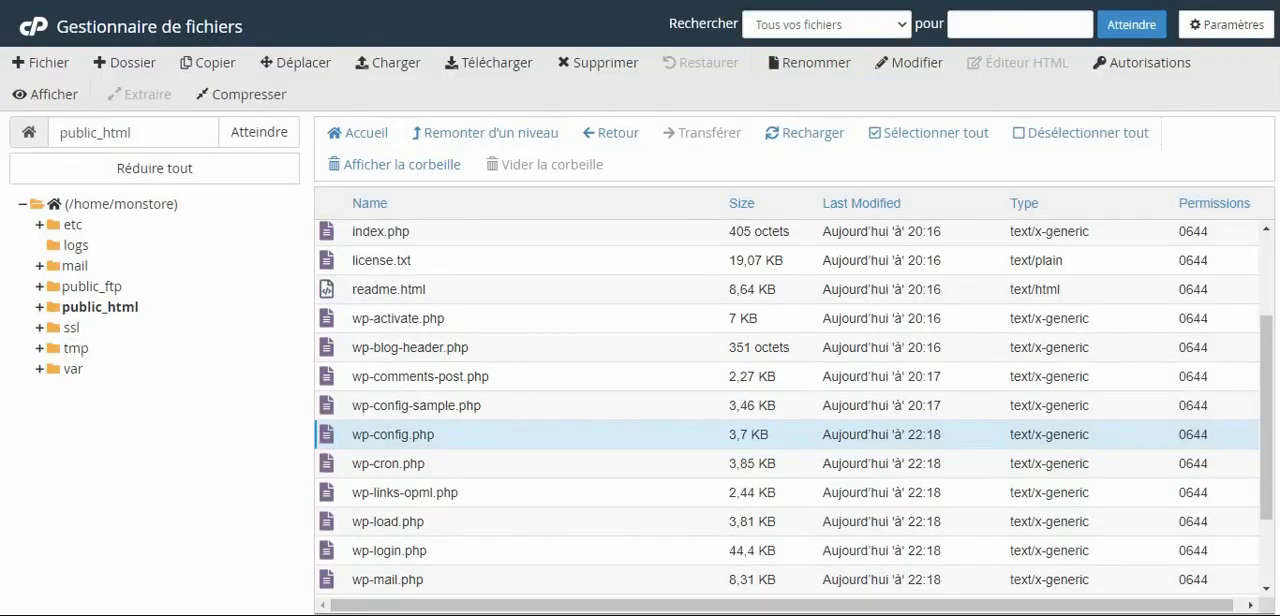
click(250, 1)
drag(137, 146, 1, 147)
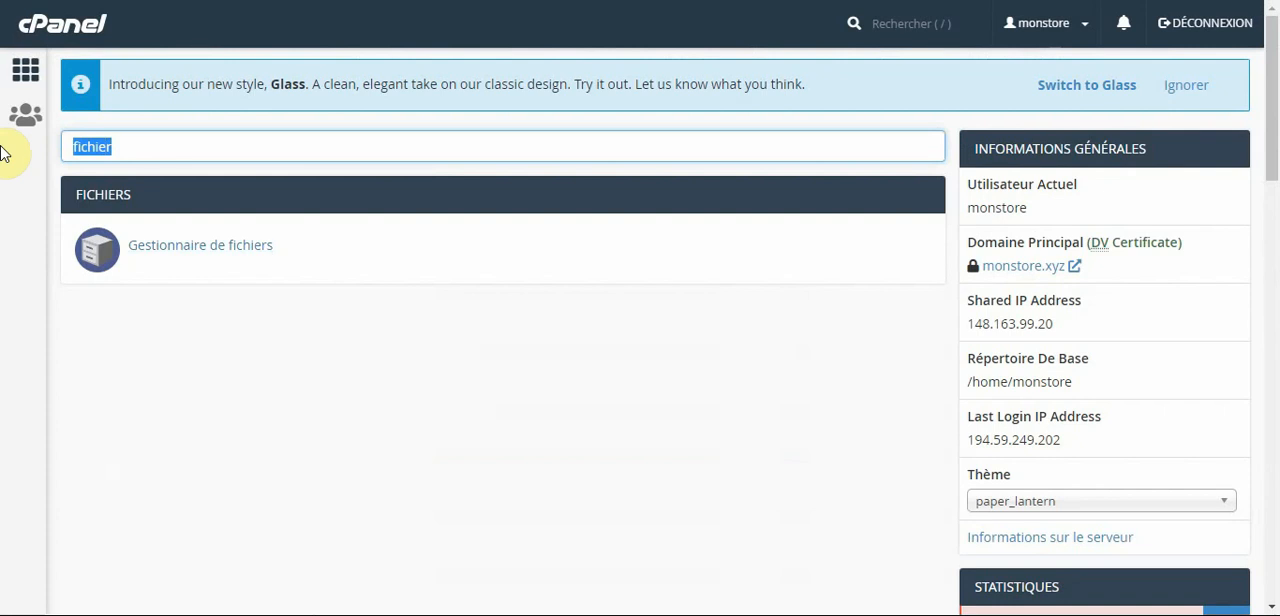
text(mys)
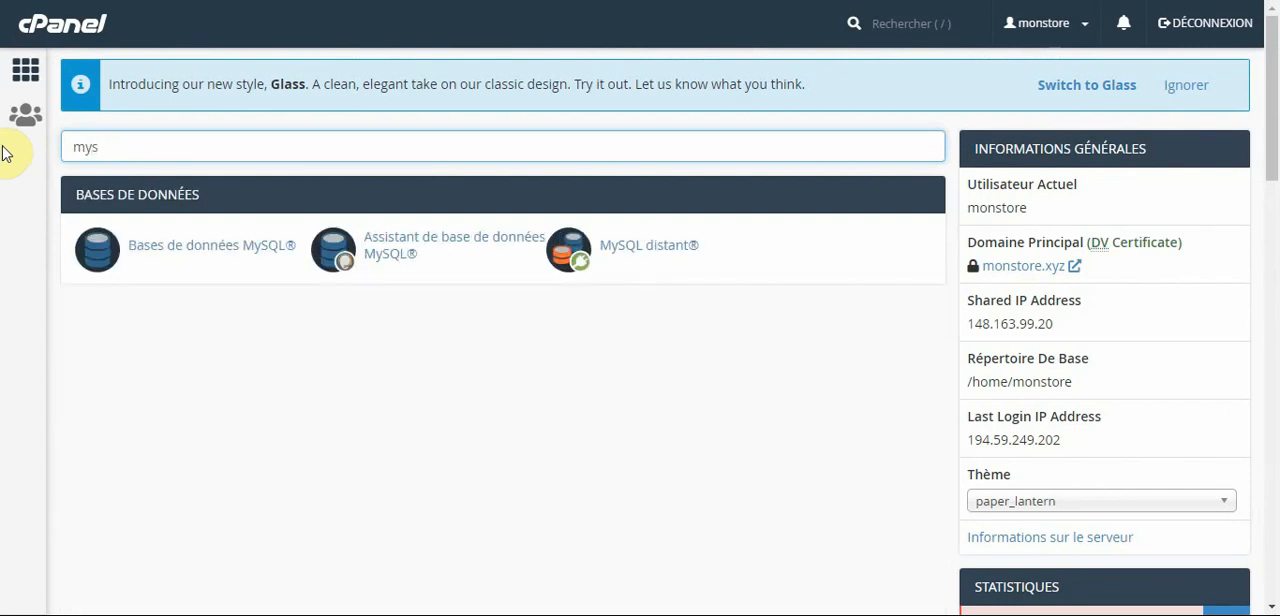
click(199, 246)
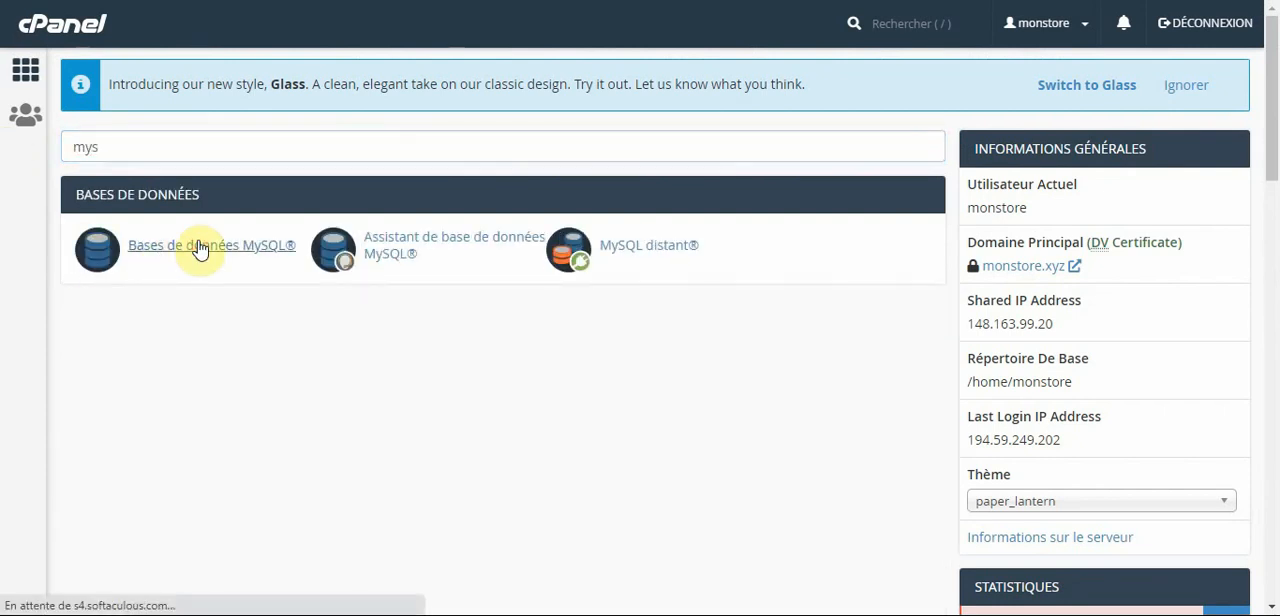
scroll(283, 340, down, 3)
scroll(288, 334, down, 2)
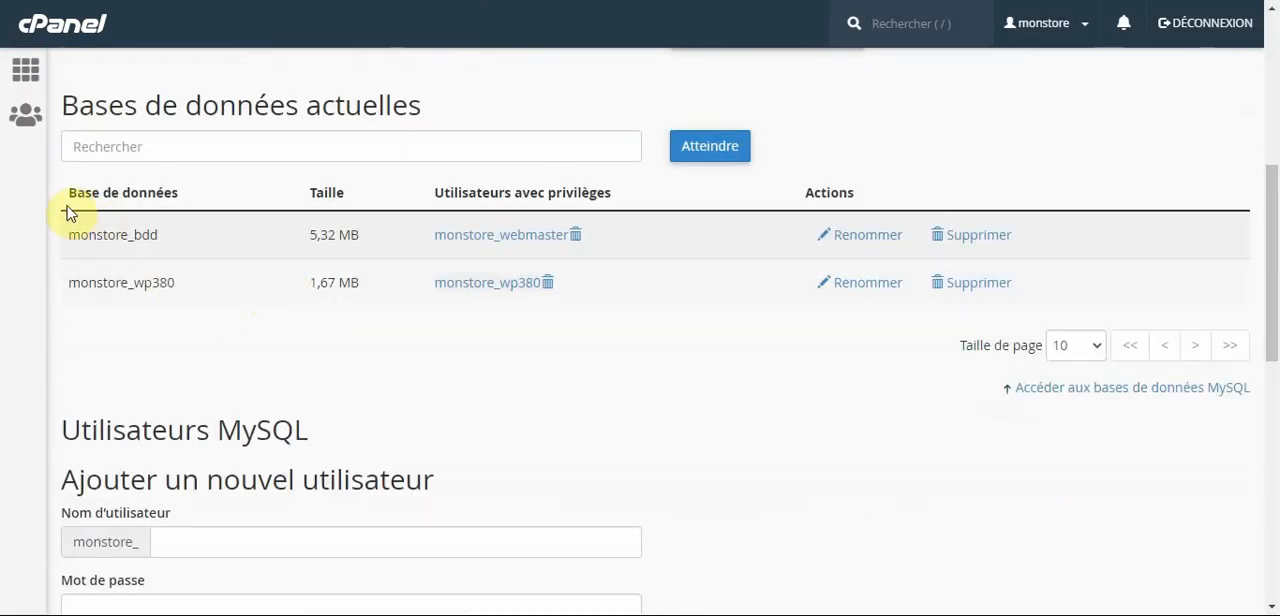
Copy the database name monstore_bdd and set DB_NAME in wp-config.php to monstore_bdd.
drag(67, 234, 162, 236)
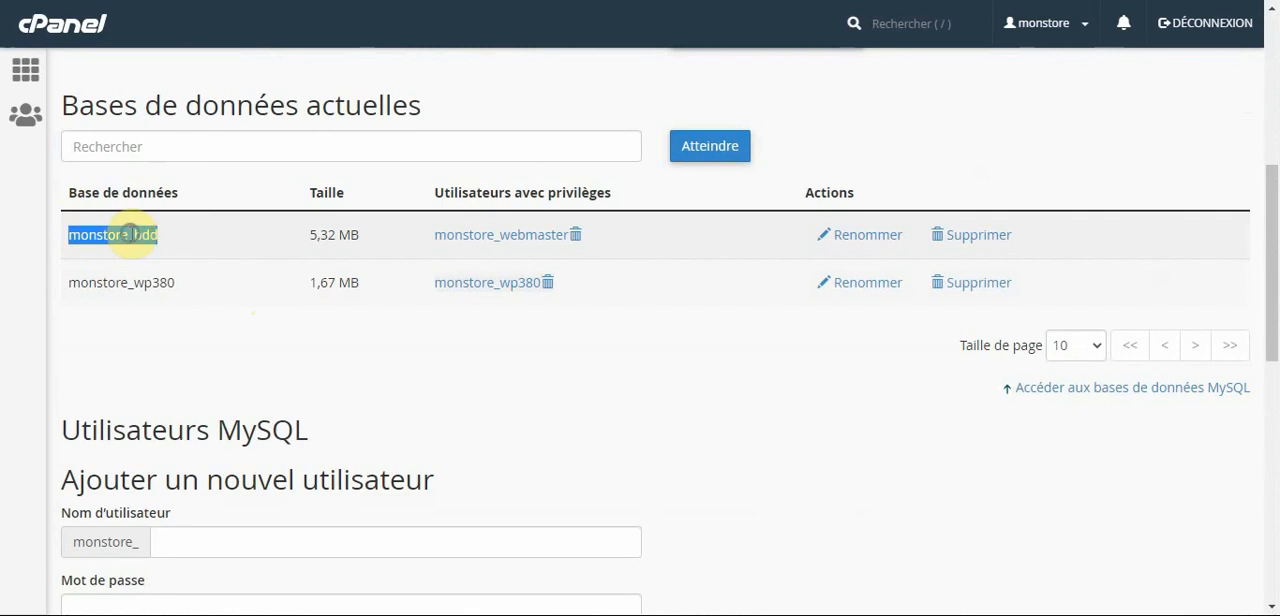
right_click(155, 236)
click(182, 249)
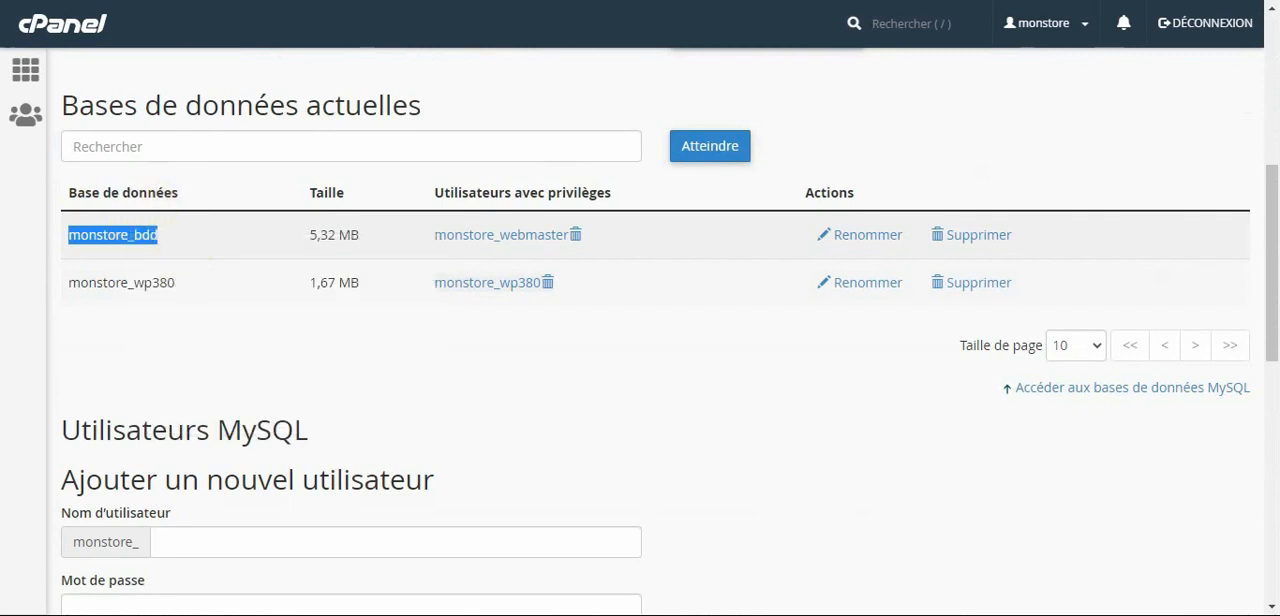
click(465, 1)
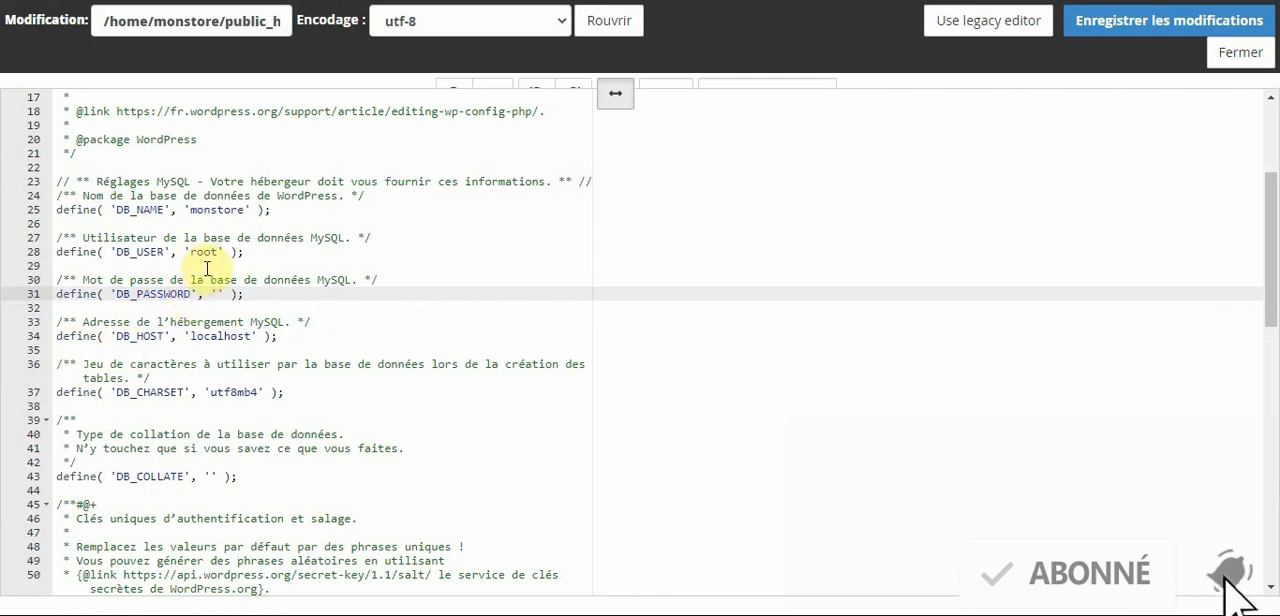
click(216, 212)
drag(246, 210, 189, 212)
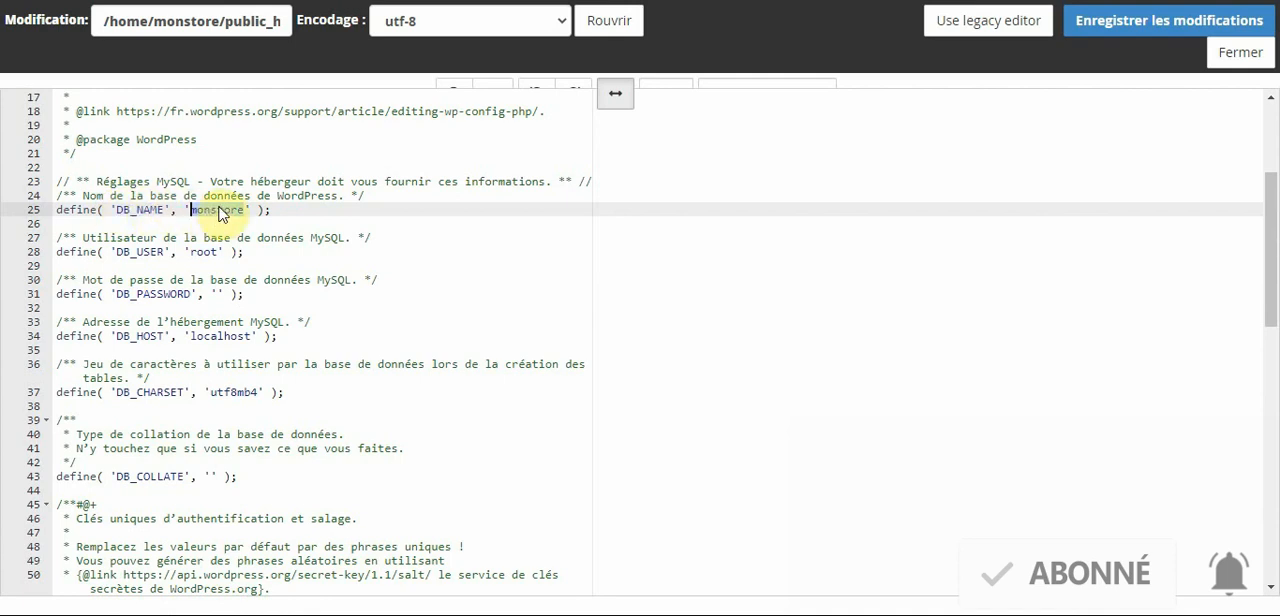
key(Right)
text(_bdd)
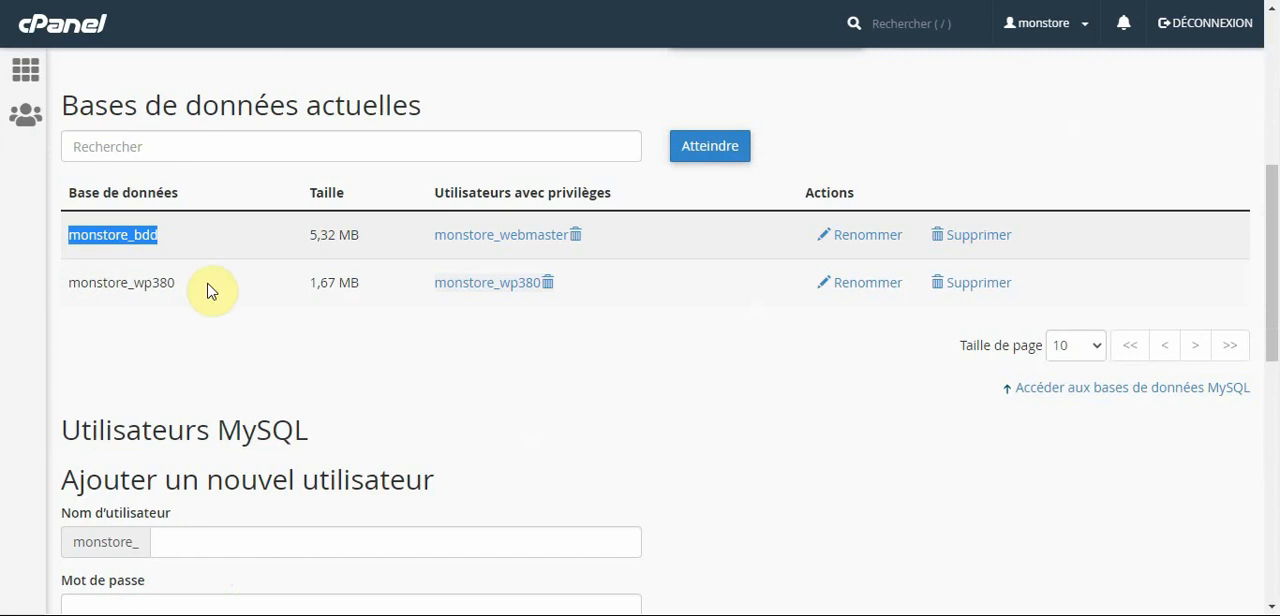
Copy the privileged user of monstore_bdd and set DB_USER in wp-config.php to monstore_webmaster on a single line.
drag(430, 234, 572, 234)
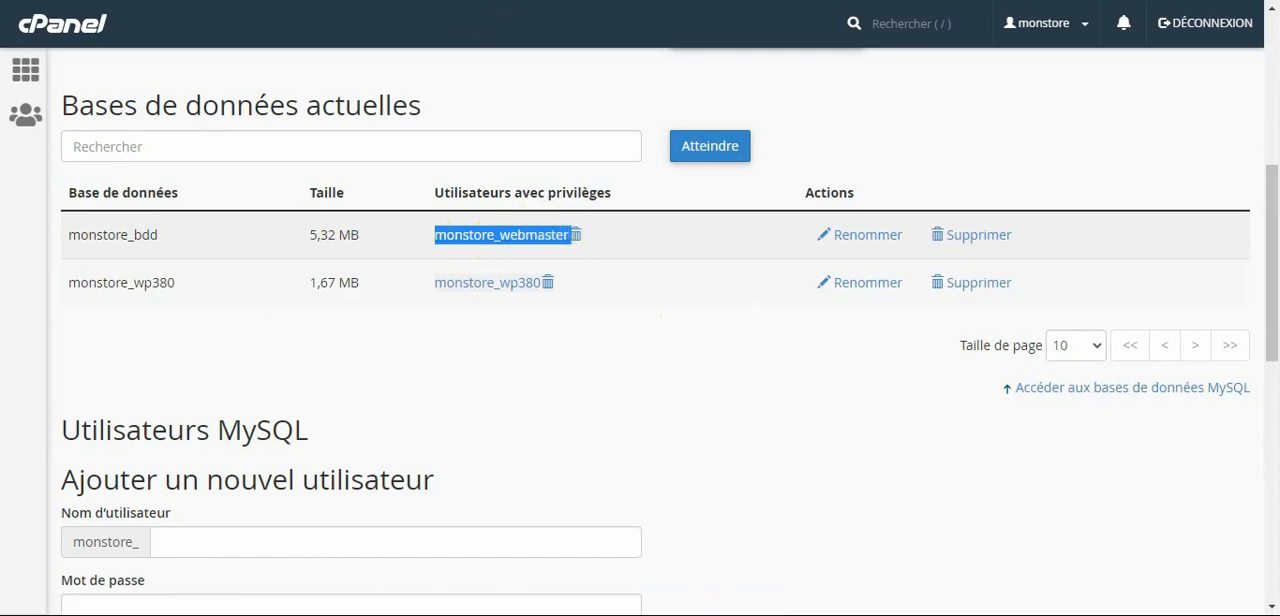
click(180, 0)
drag(217, 256, 190, 252)
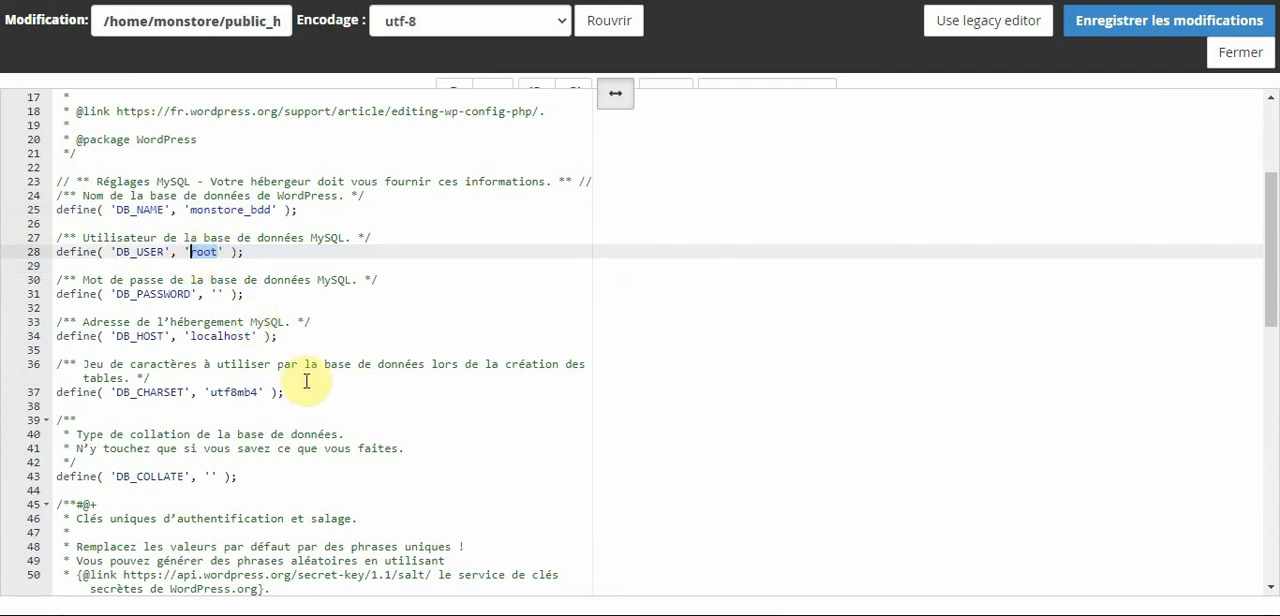
key(BackSpace)
key(ctrl+v)
key(ctrl+z)
key(ctrl+v)
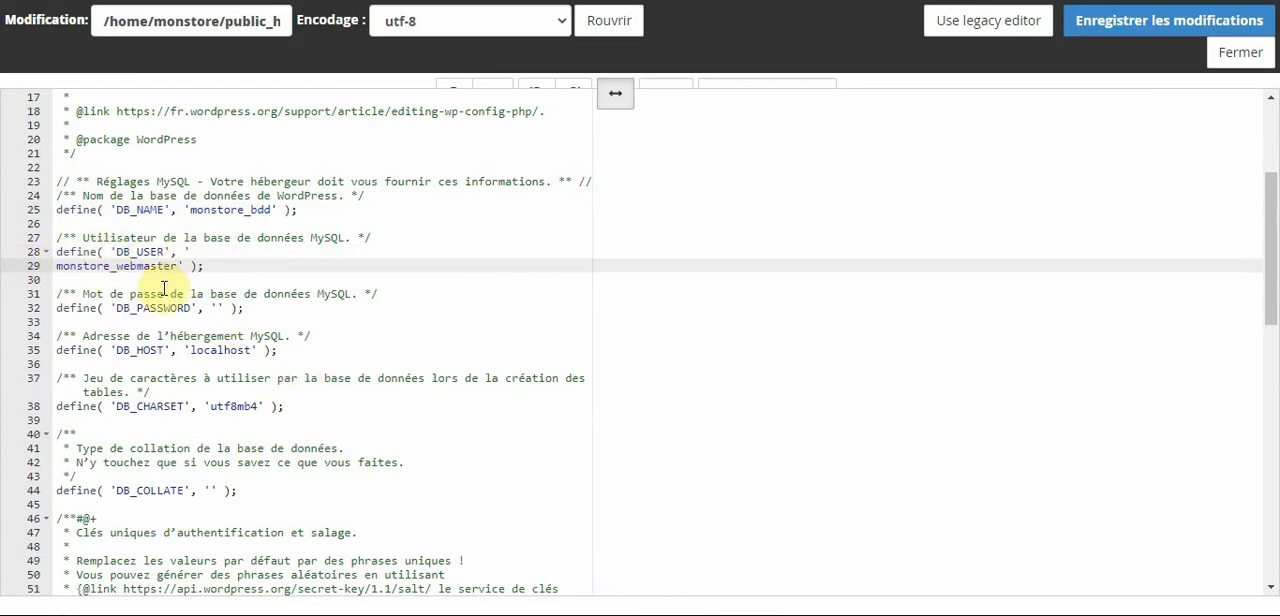
click(57, 267)
key(BackSpace)
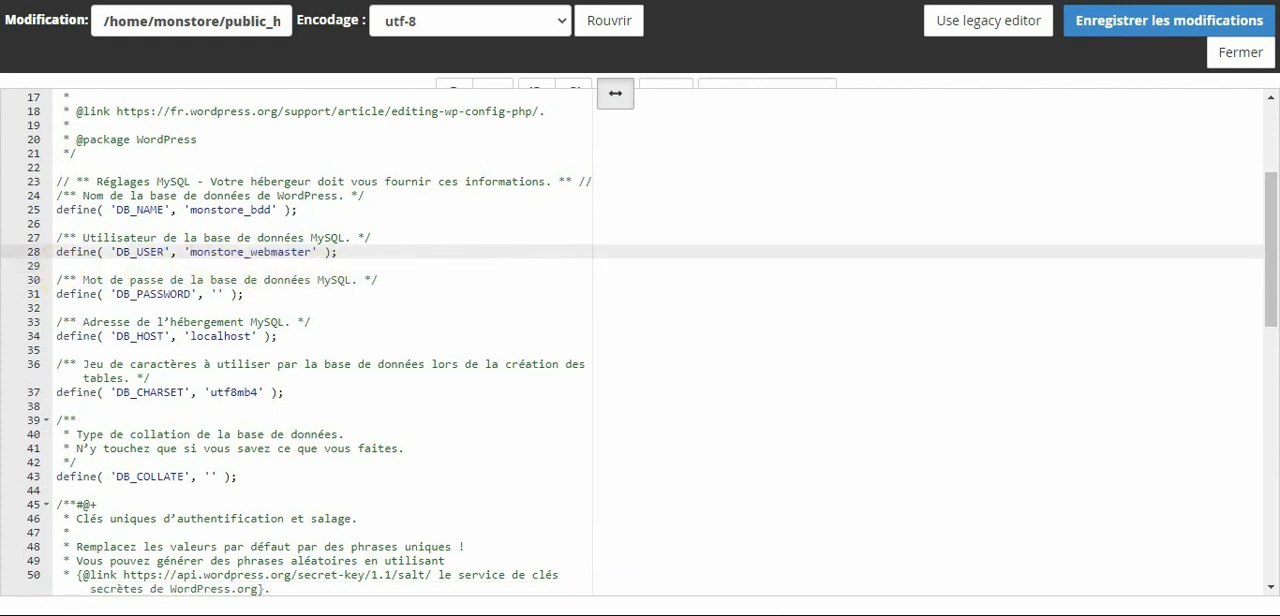
Enter the database user's password as the DB_PASSWORD value and save the changes to wp-config.php.
click(218, 295)
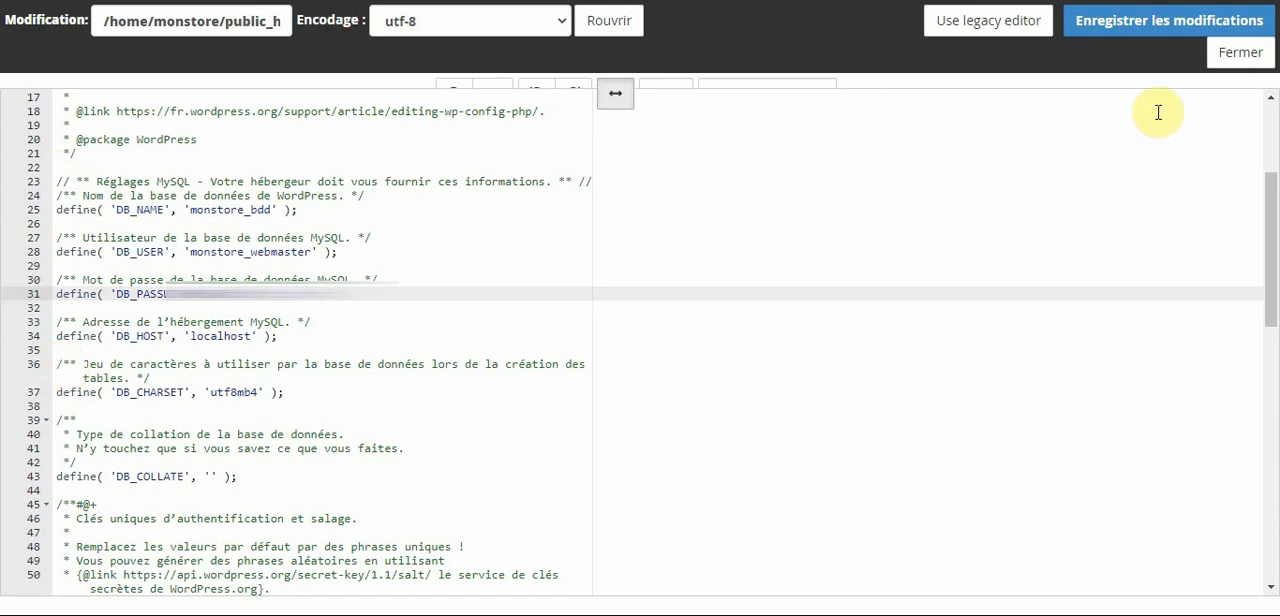
click(1137, 38)
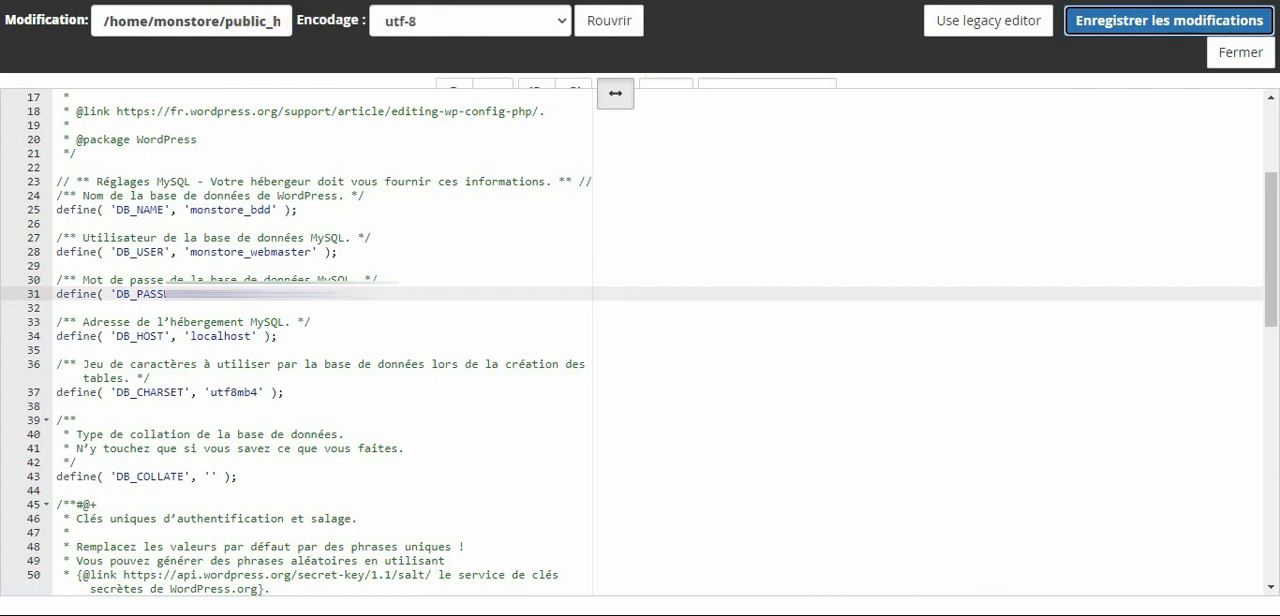
From the cPanel home page, search for manager, open WordPress Manager by Softaculous and log in to the site's WordPress dashboard.
click(390, 1)
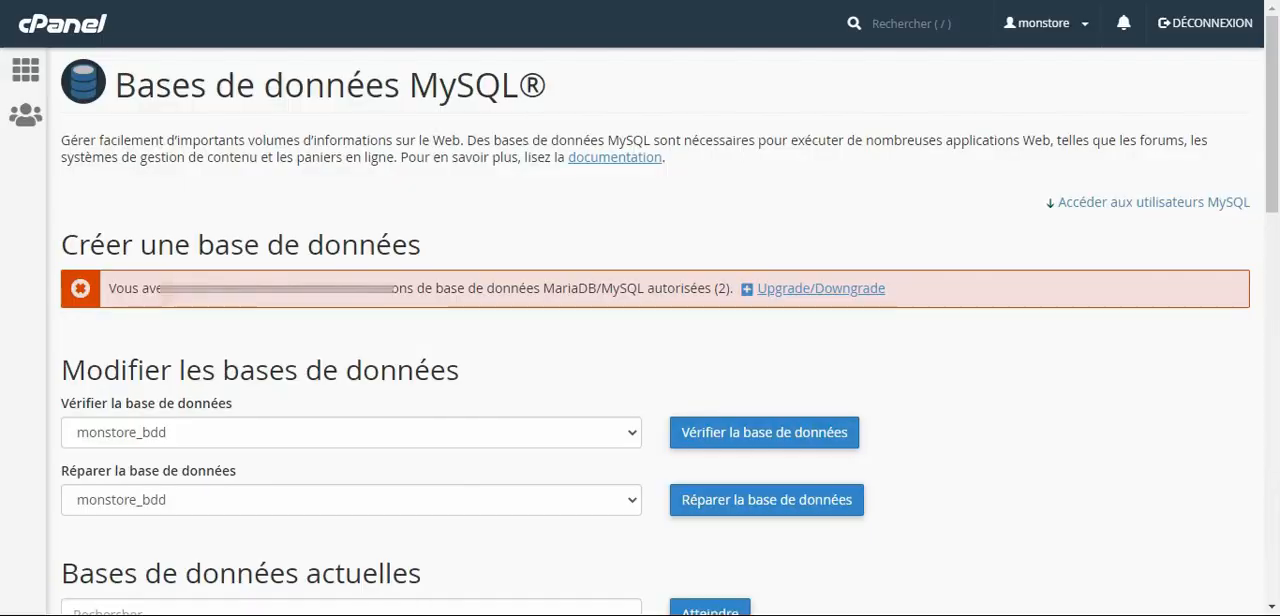
click(27, 82)
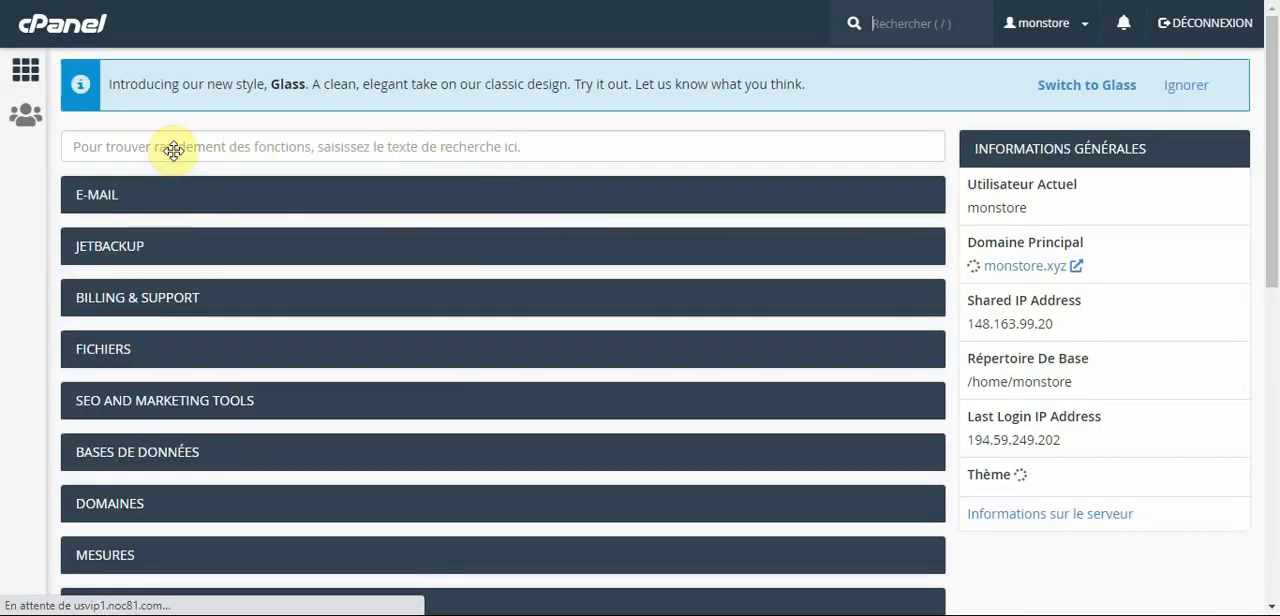
click(174, 148)
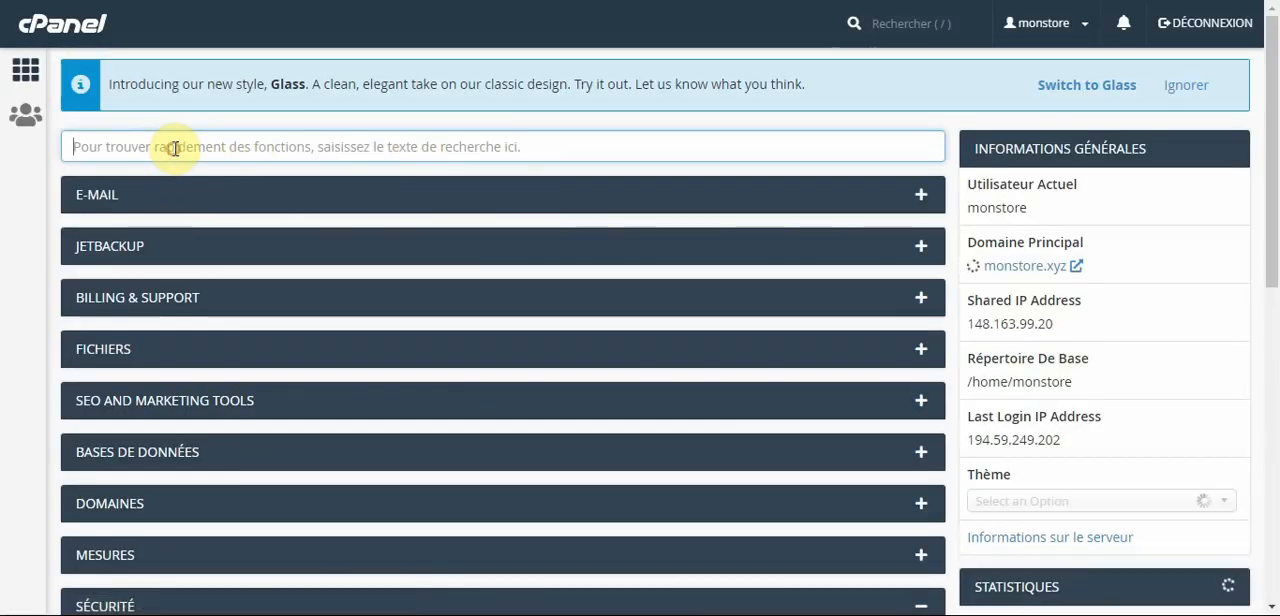
text(ma)
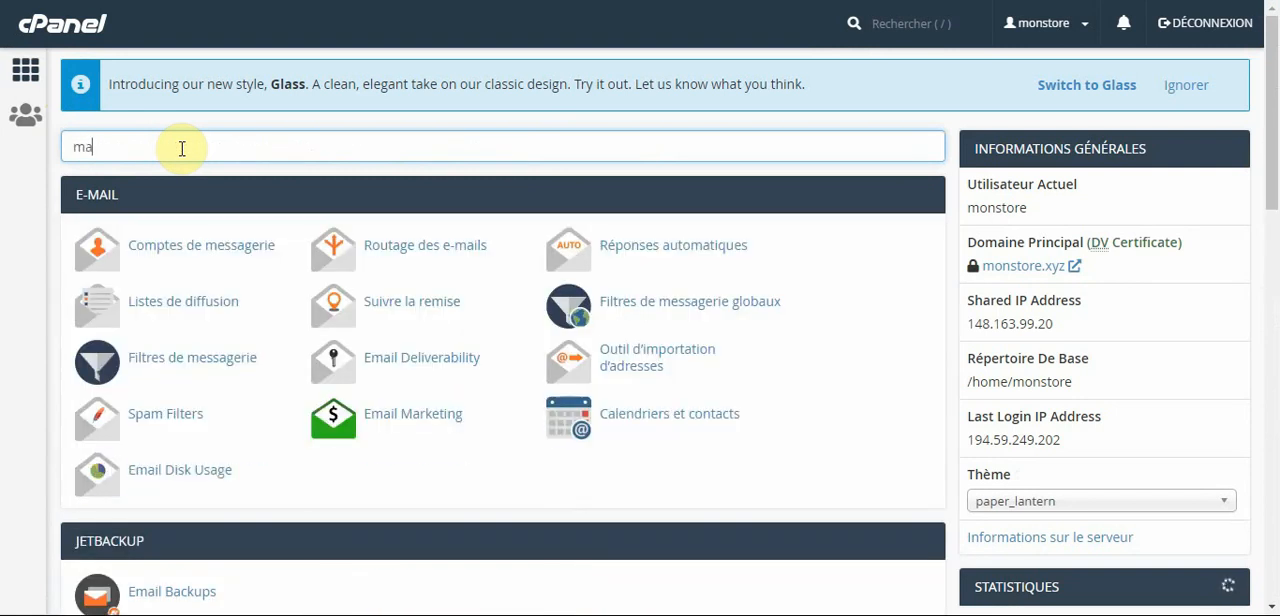
text(nager)
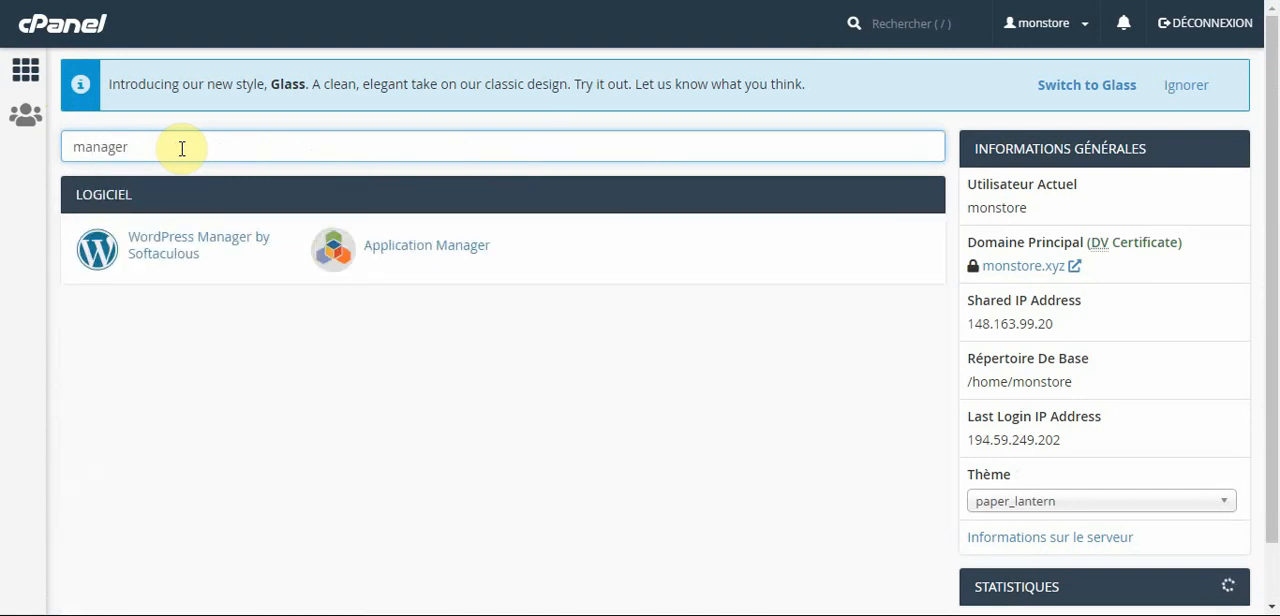
click(155, 262)
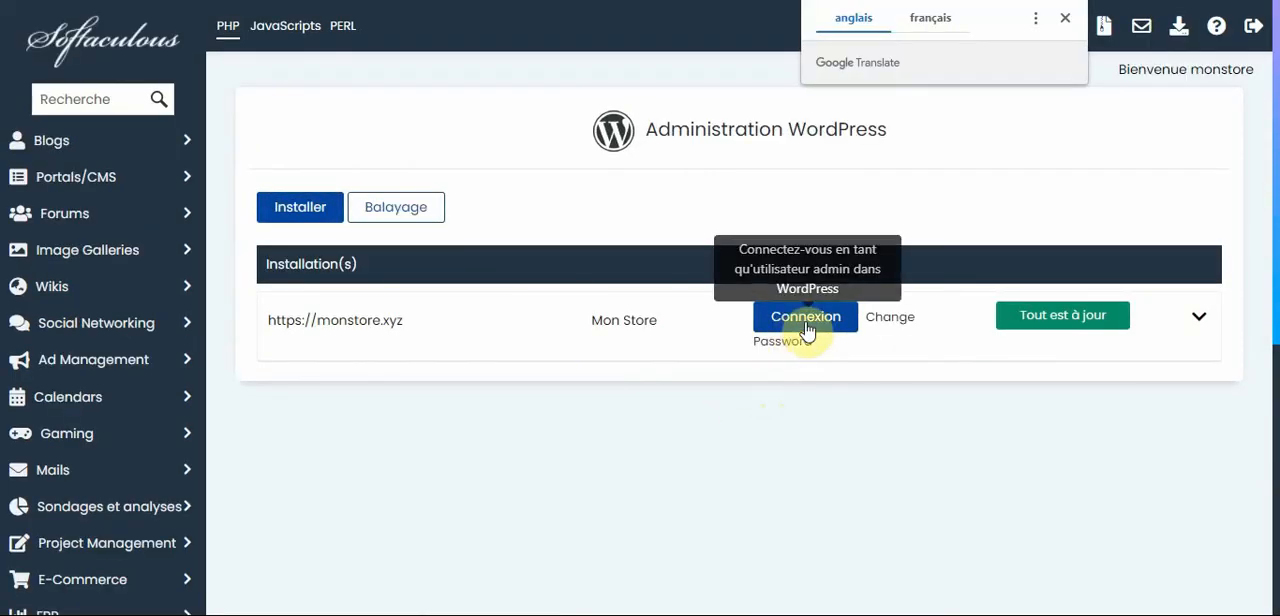
click(807, 330)
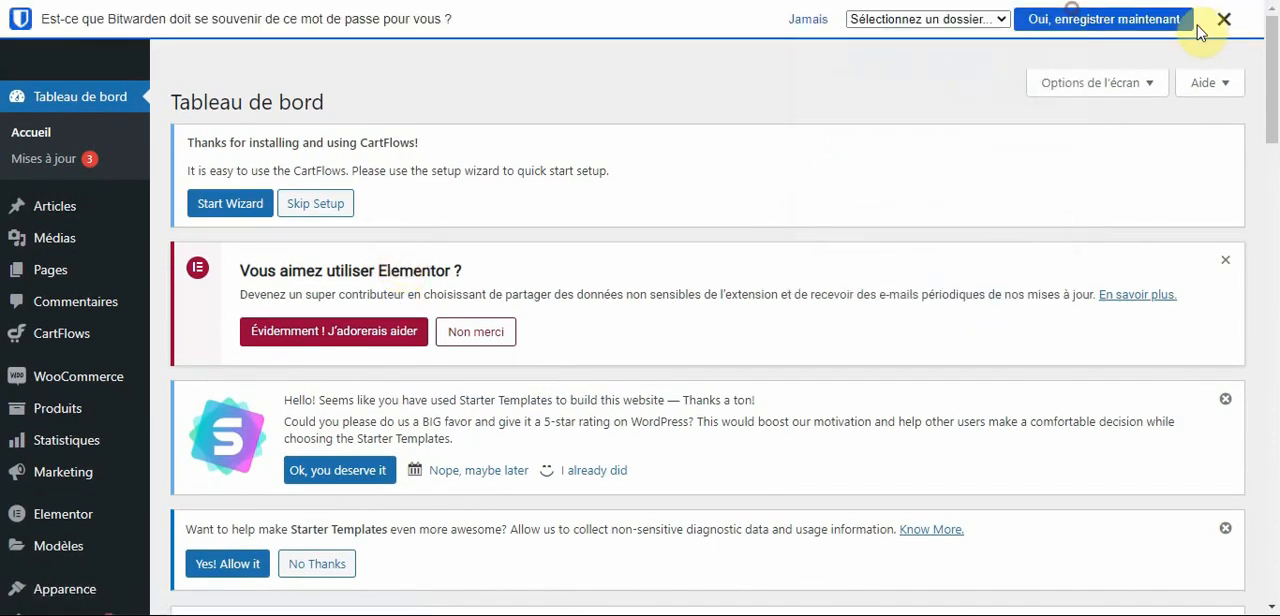
click(1224, 19)
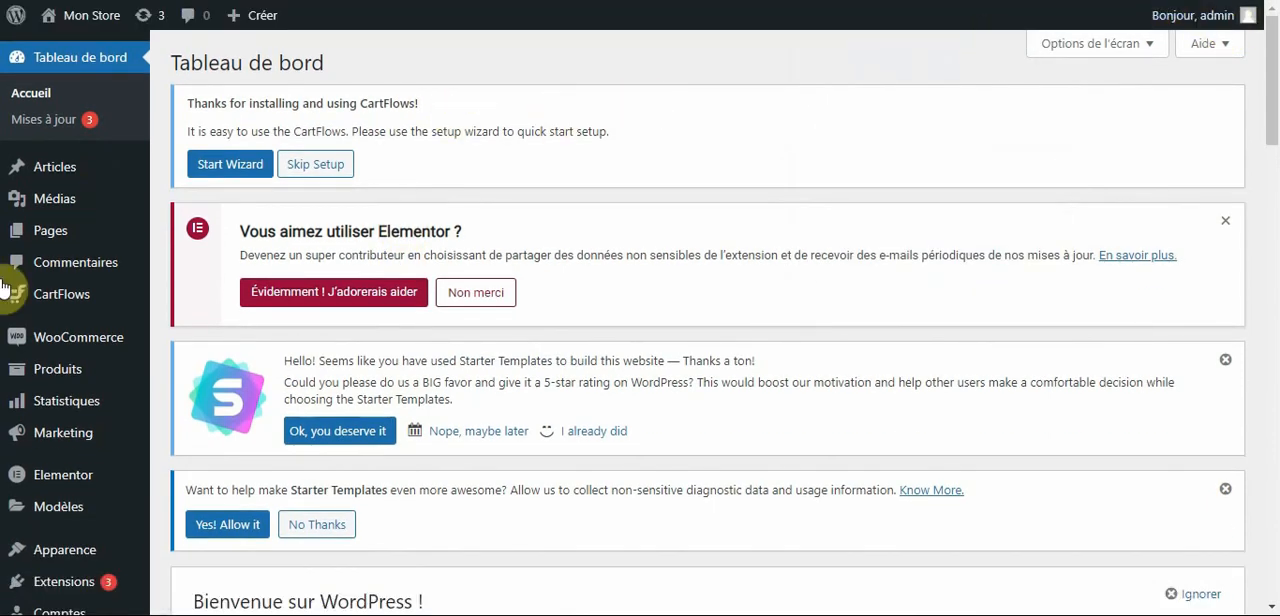
Open the general settings of the WordPress site and review the WordPress and site web addresses.
scroll(25, 400, down, 3)
mouse_move(55, 528)
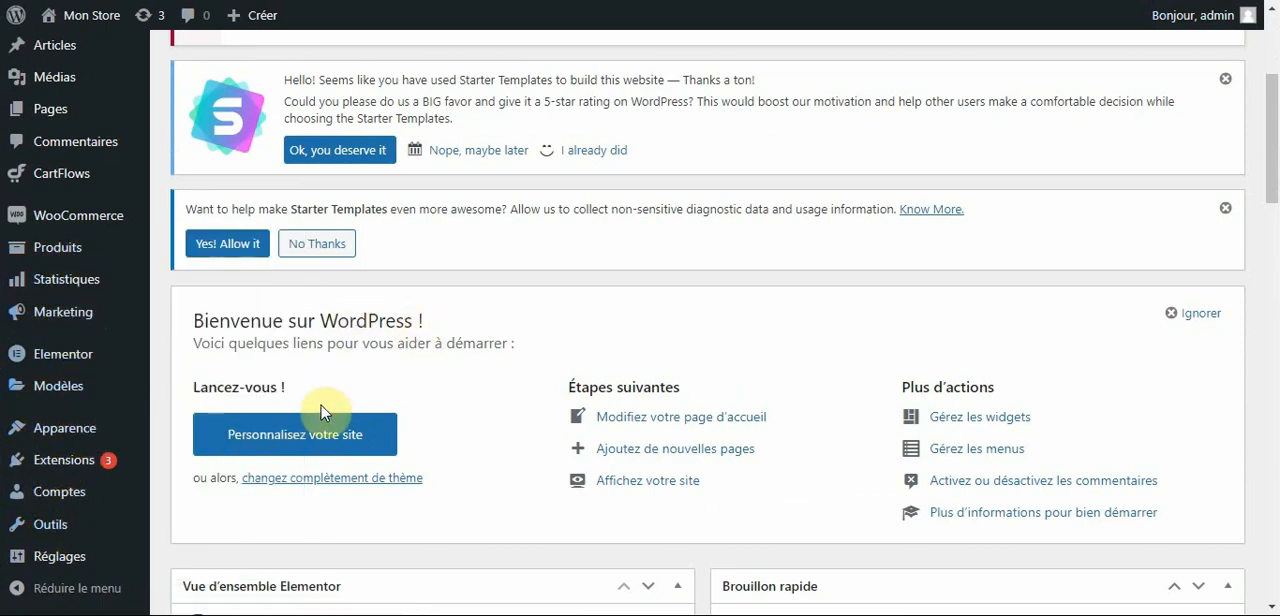
mouse_move(94, 558)
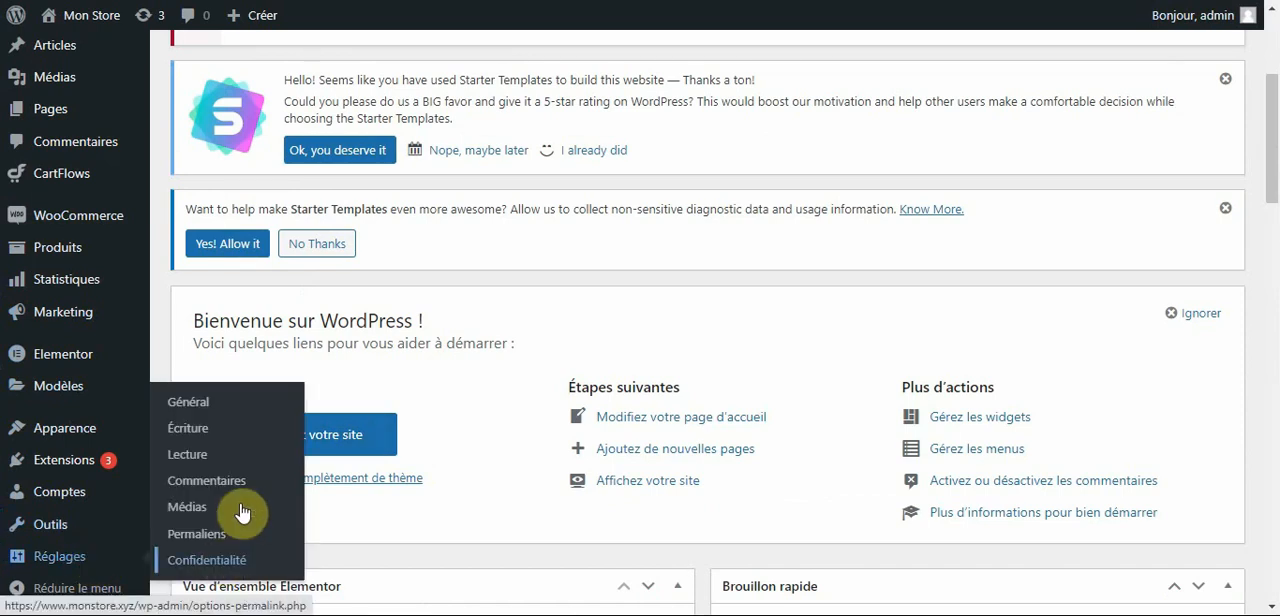
click(205, 405)
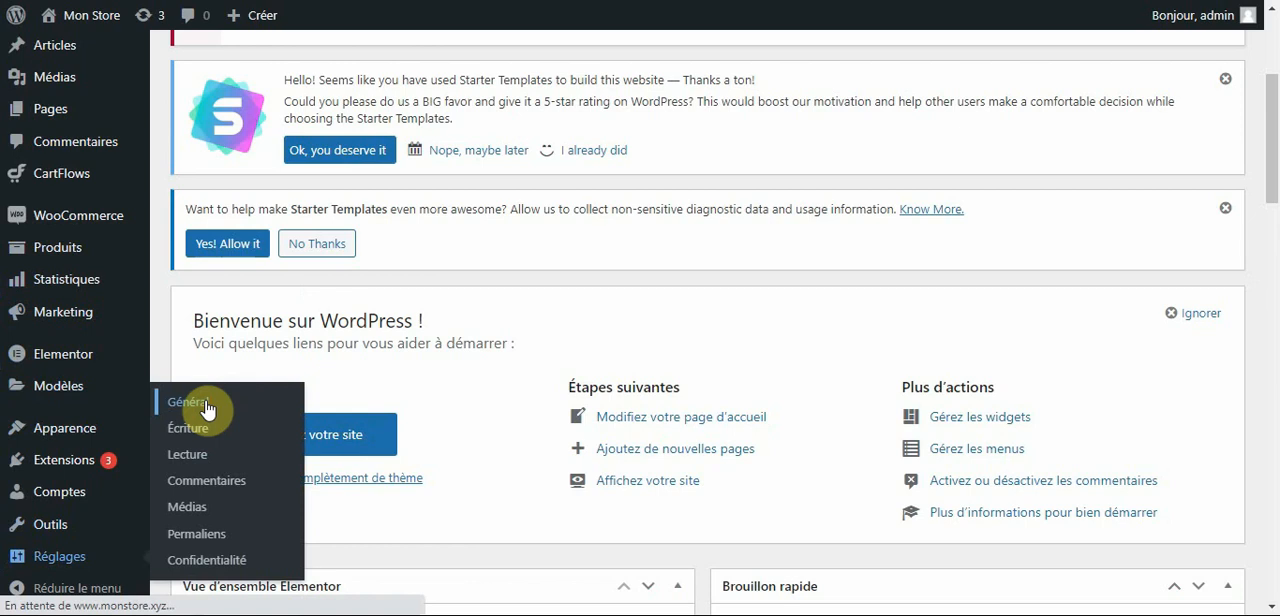
click(207, 409)
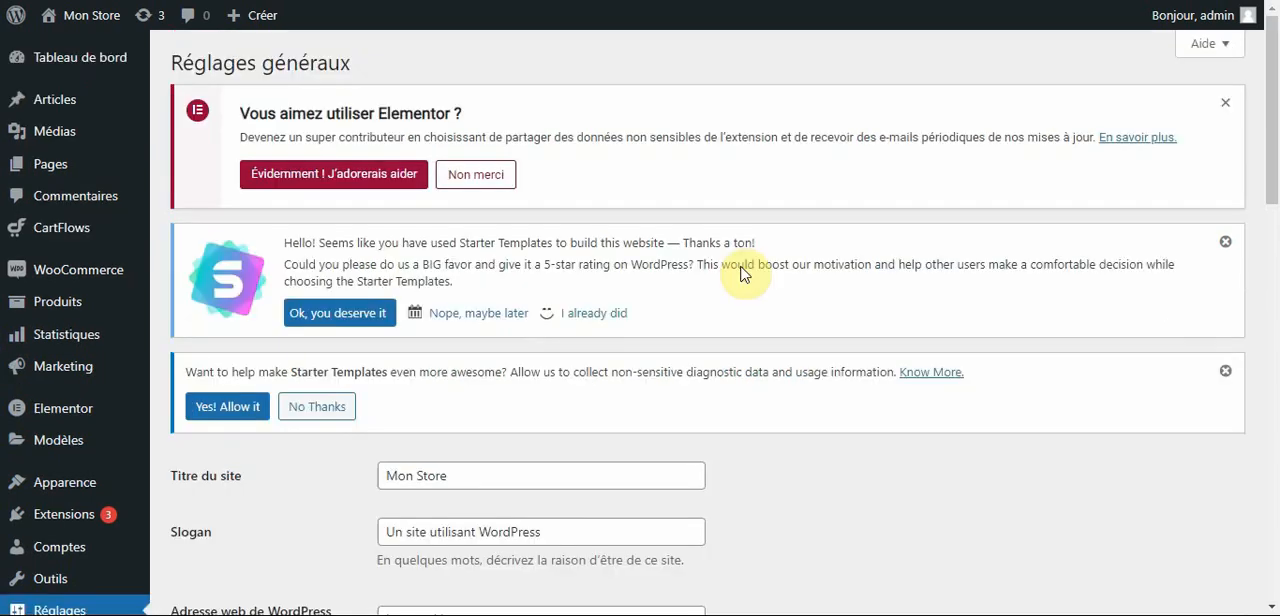
scroll(433, 340, down, 3)
scroll(433, 340, down, 1)
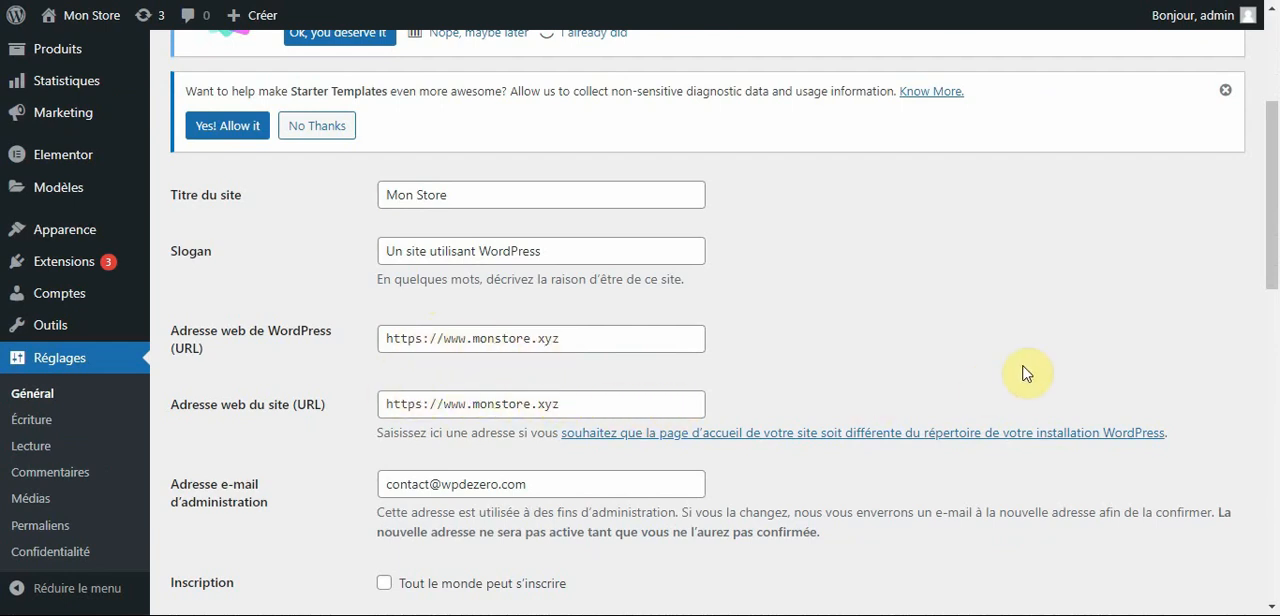
scroll(1040, 371, down, 12)
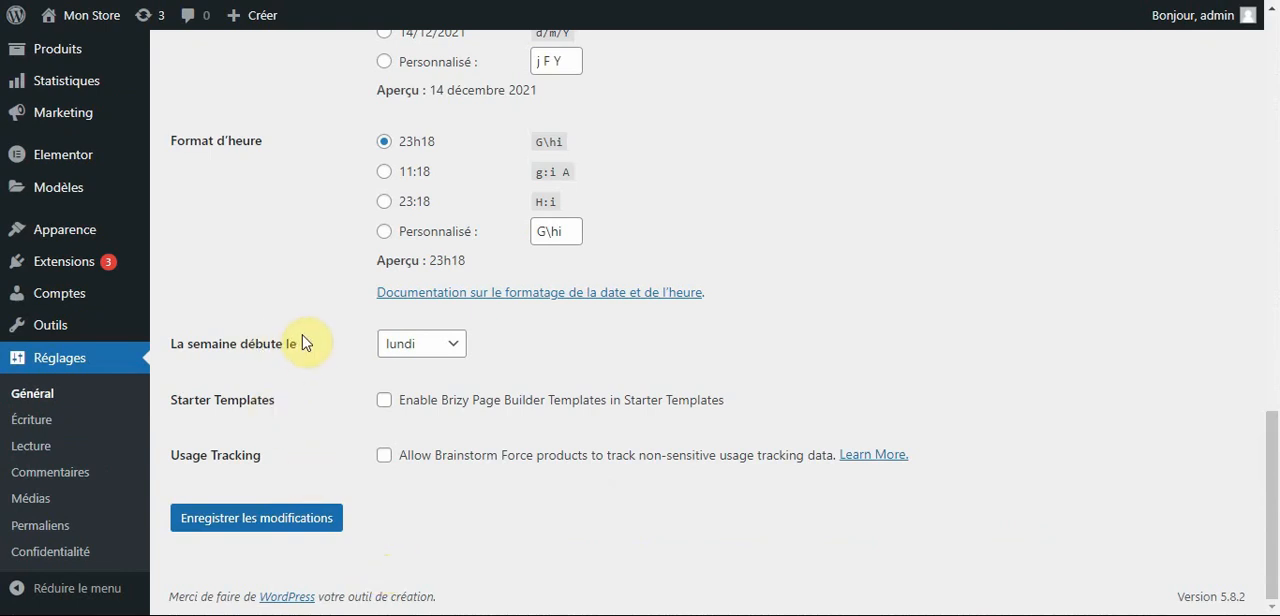
In the permalink settings, choose Titre de la publication as the permalink structure and go through to the product permalink options.
click(45, 530)
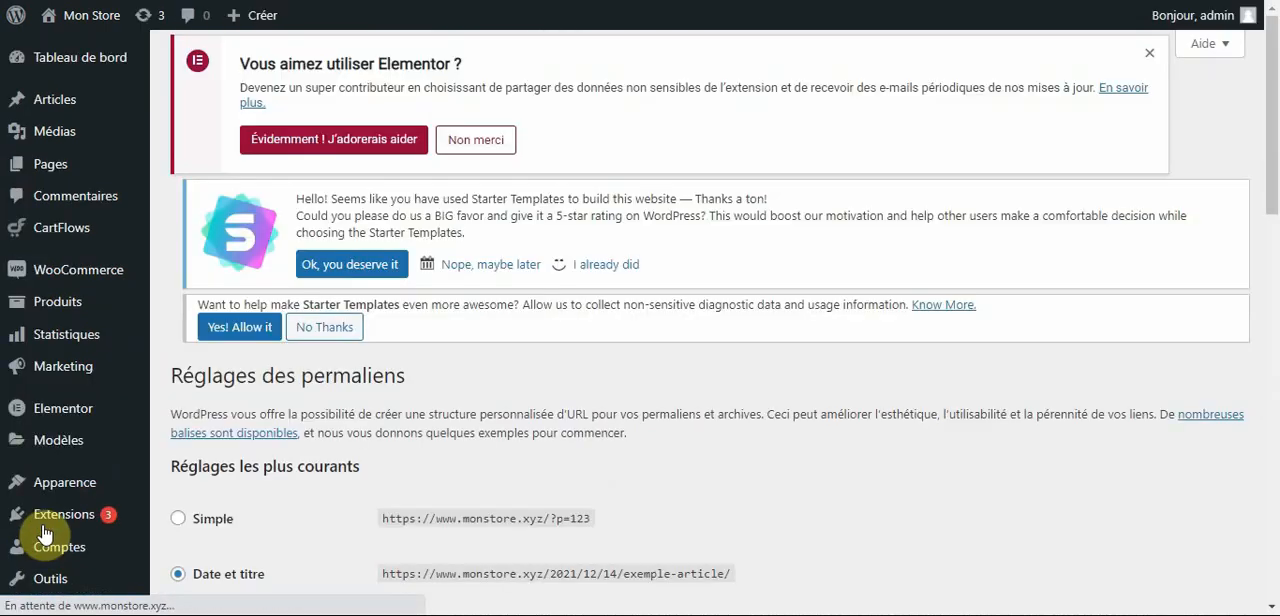
scroll(590, 373, down, 5)
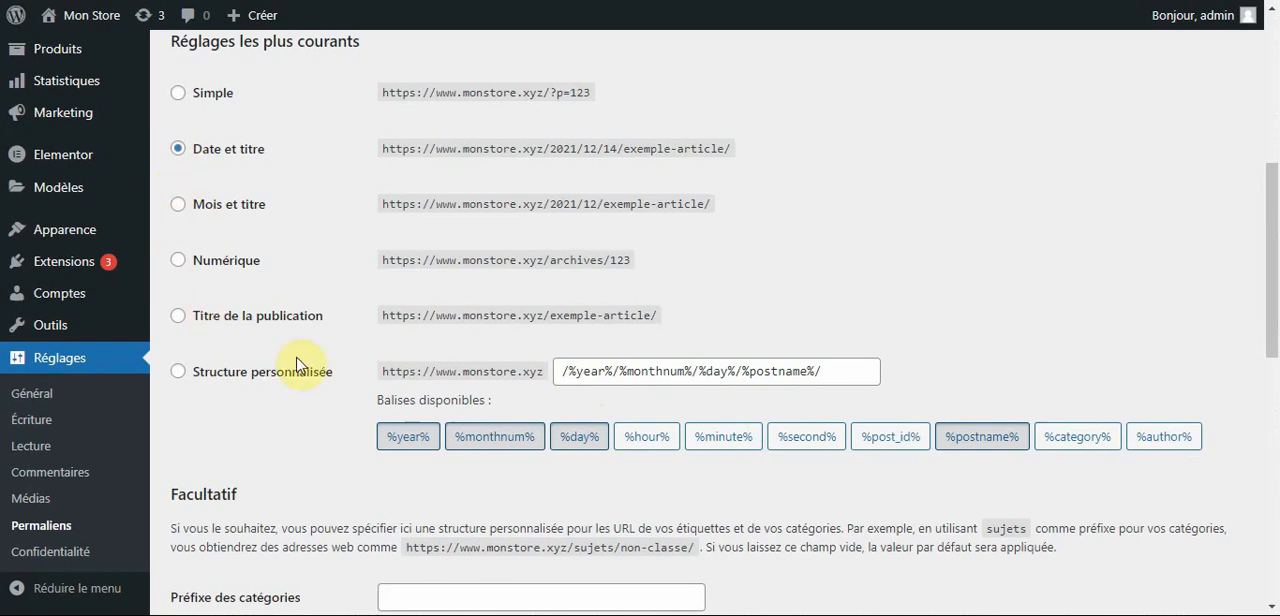
click(178, 316)
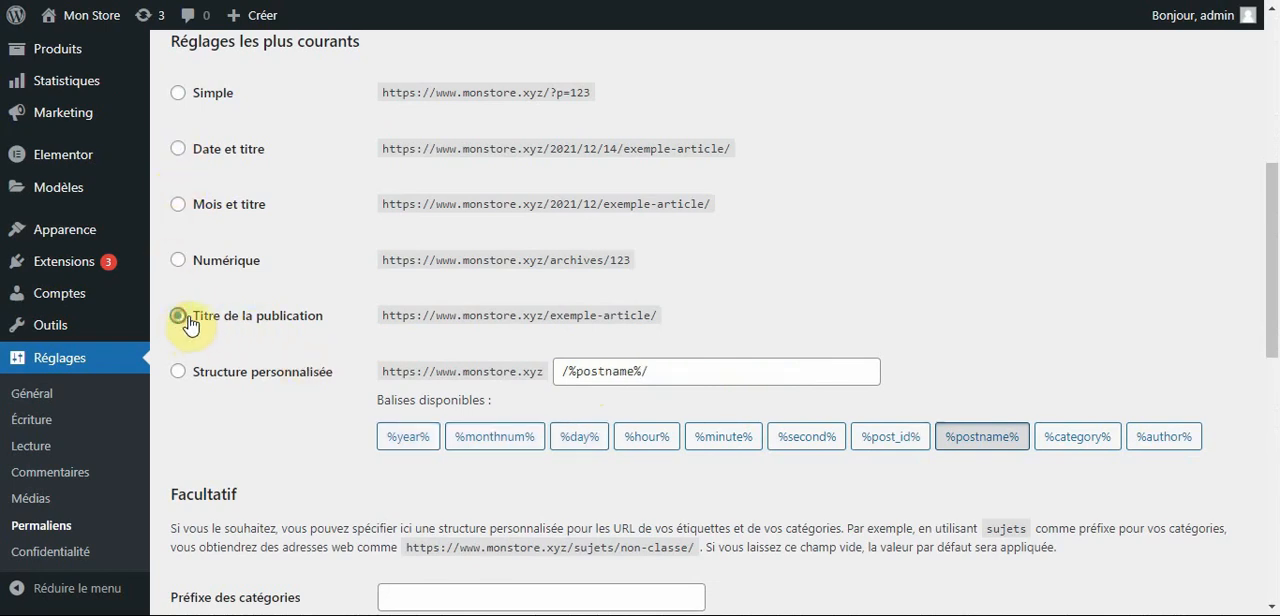
scroll(1268, 580, down, 8)
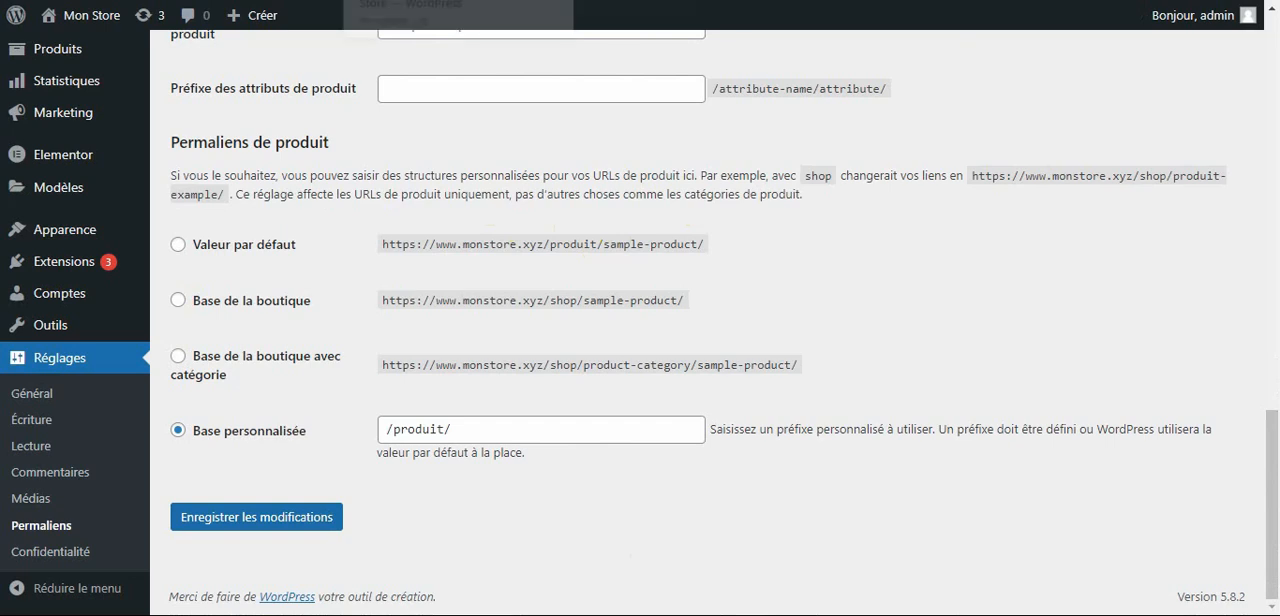
Switch to phpMyAdmin and open the SQL query editor for the wp_options table of monstore_bdd.
key(ctrl+Tab)
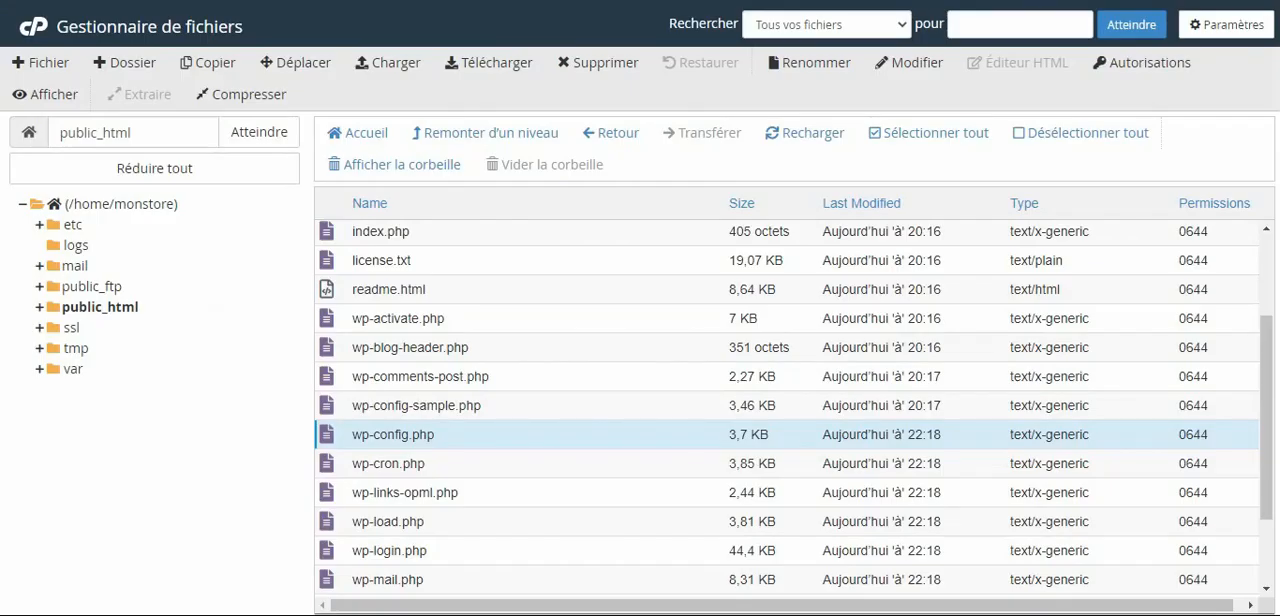
key(ctrl+Tab)
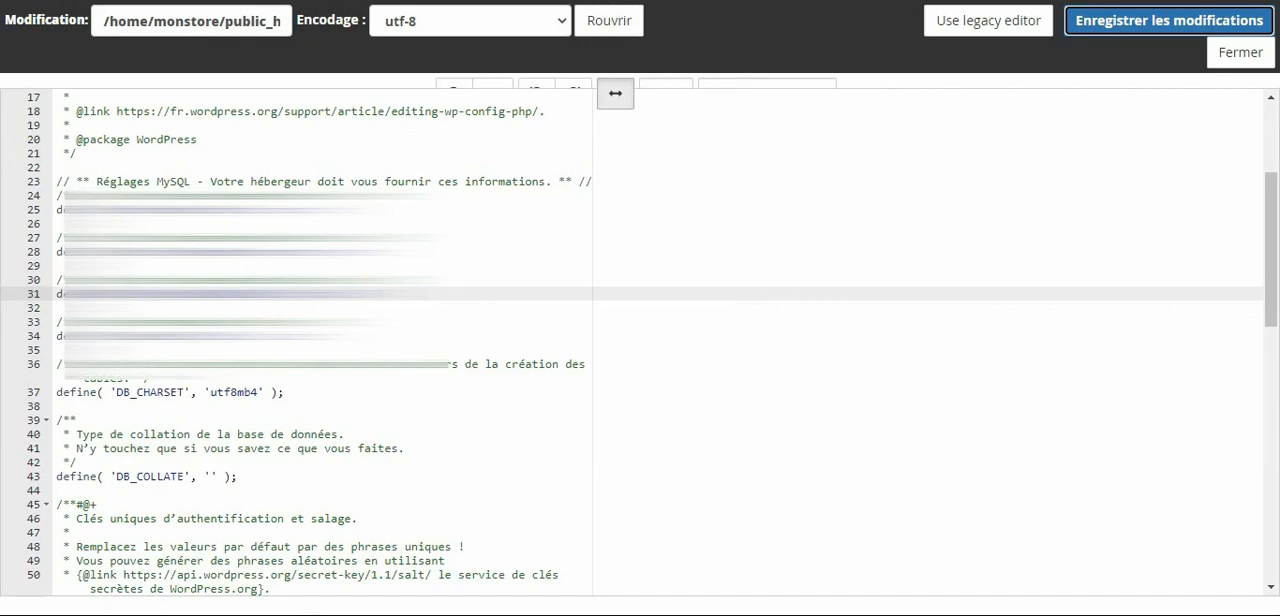
key(ctrl+Tab)
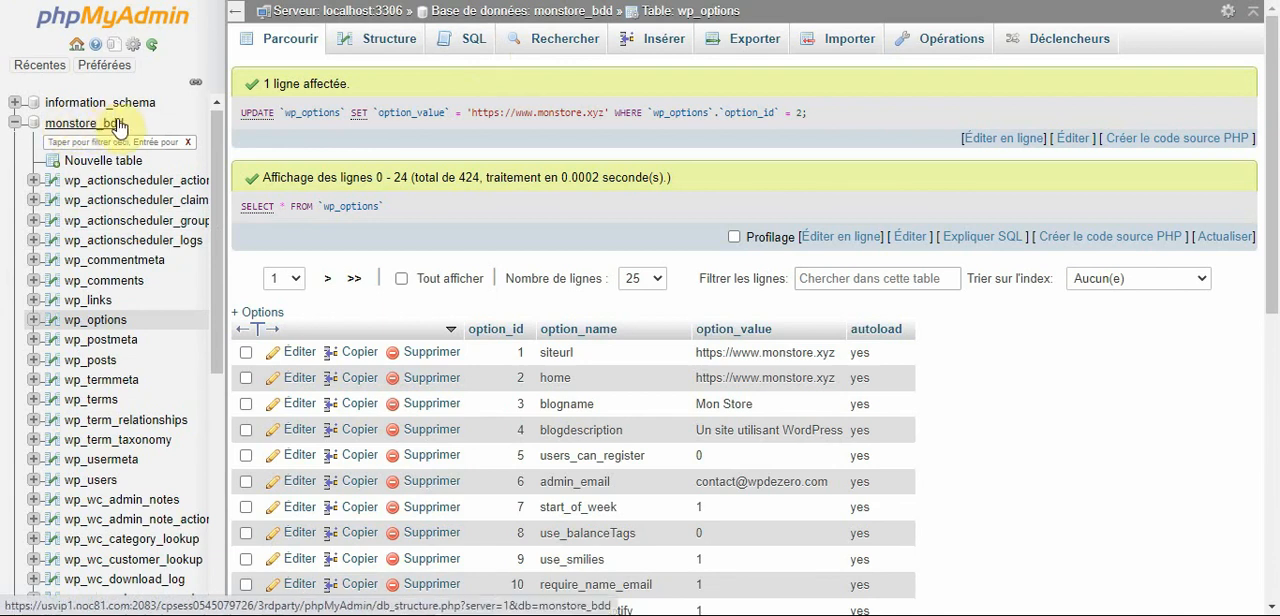
click(478, 44)
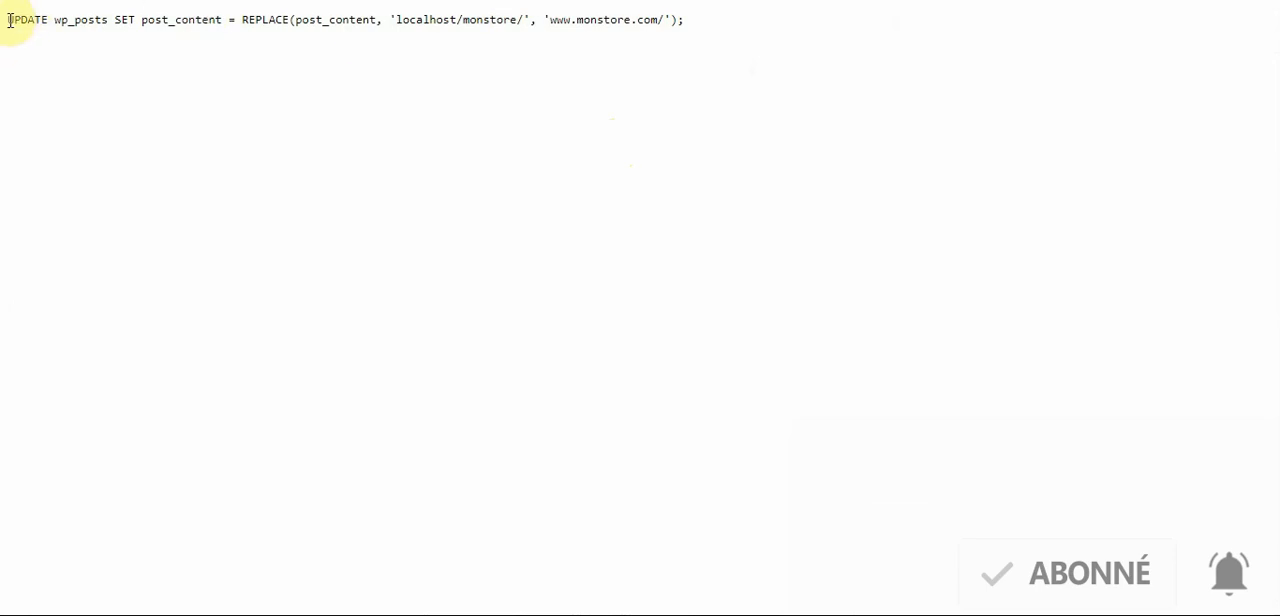
drag(8, 20, 388, 20)
drag(498, 45, 691, 29)
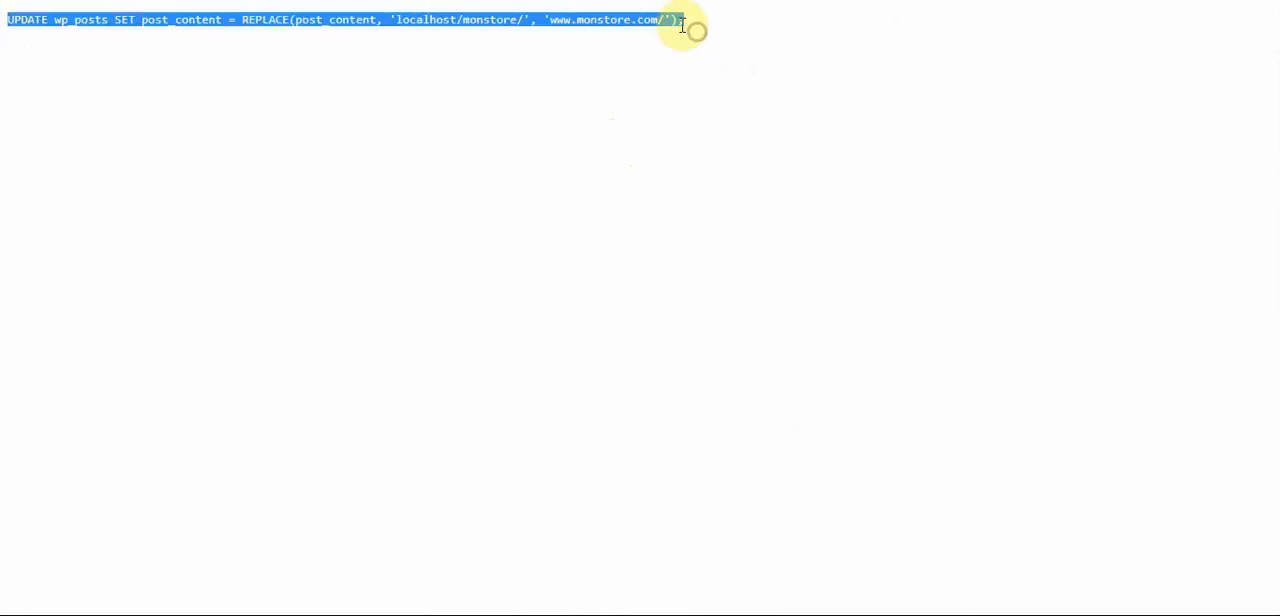
right_click(640, 20)
click(688, 32)
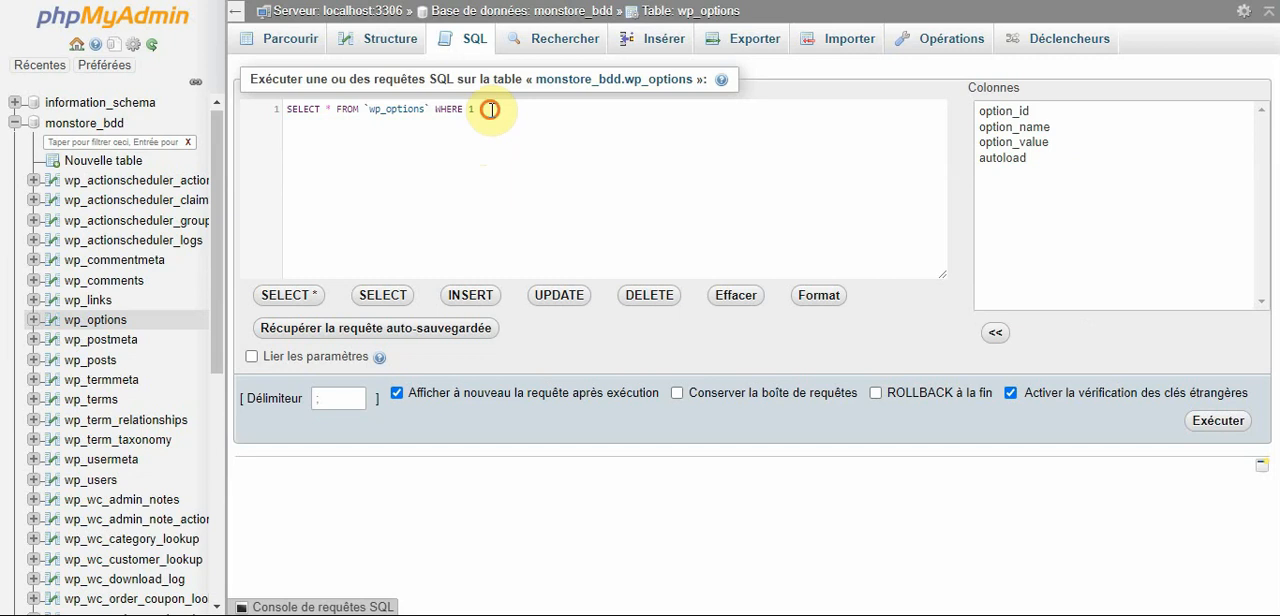
drag(490, 109, 280, 116)
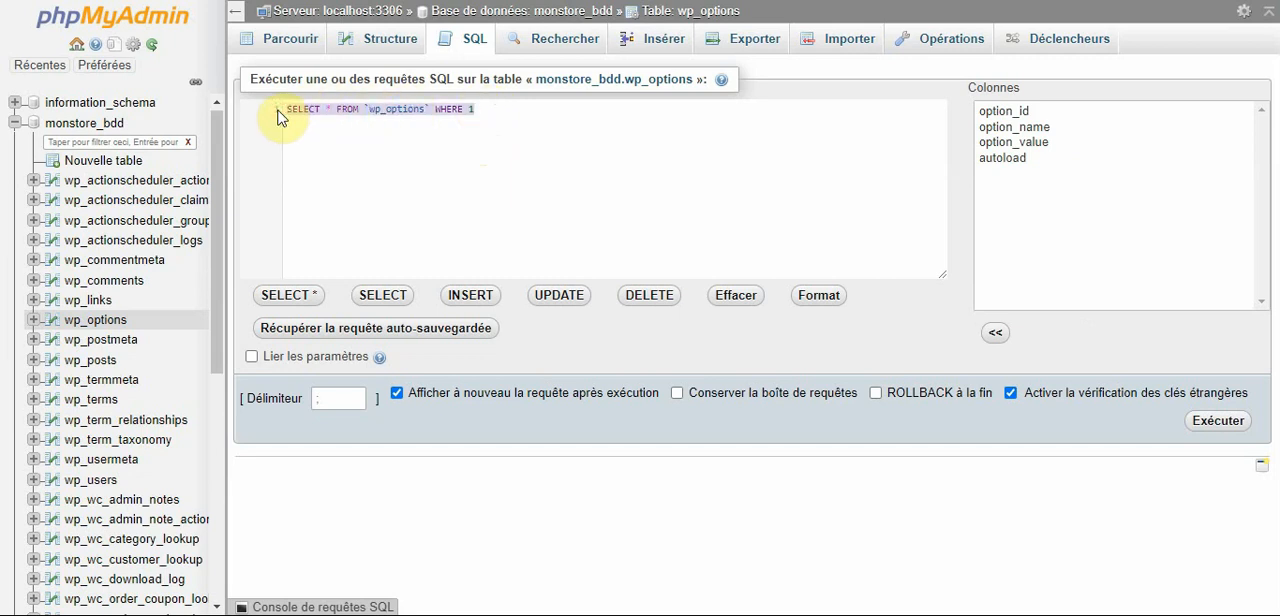
key(Delete)
key(ctrl+v)
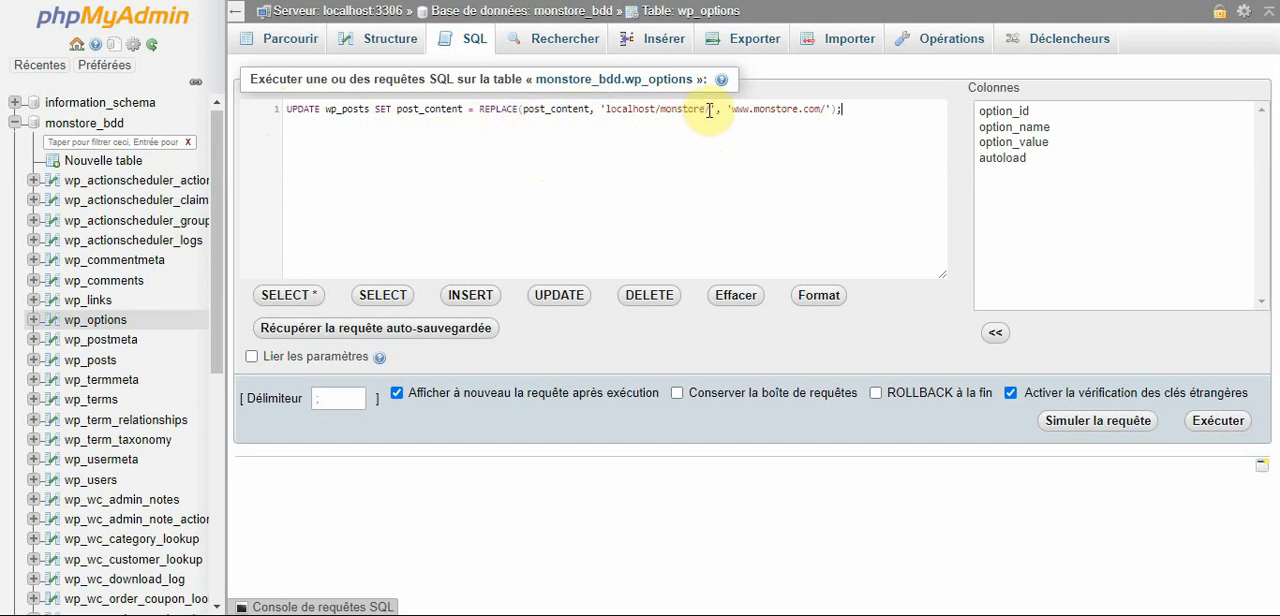
Change the local folder name in the query's search string to monsiteweb.
drag(711, 110, 610, 110)
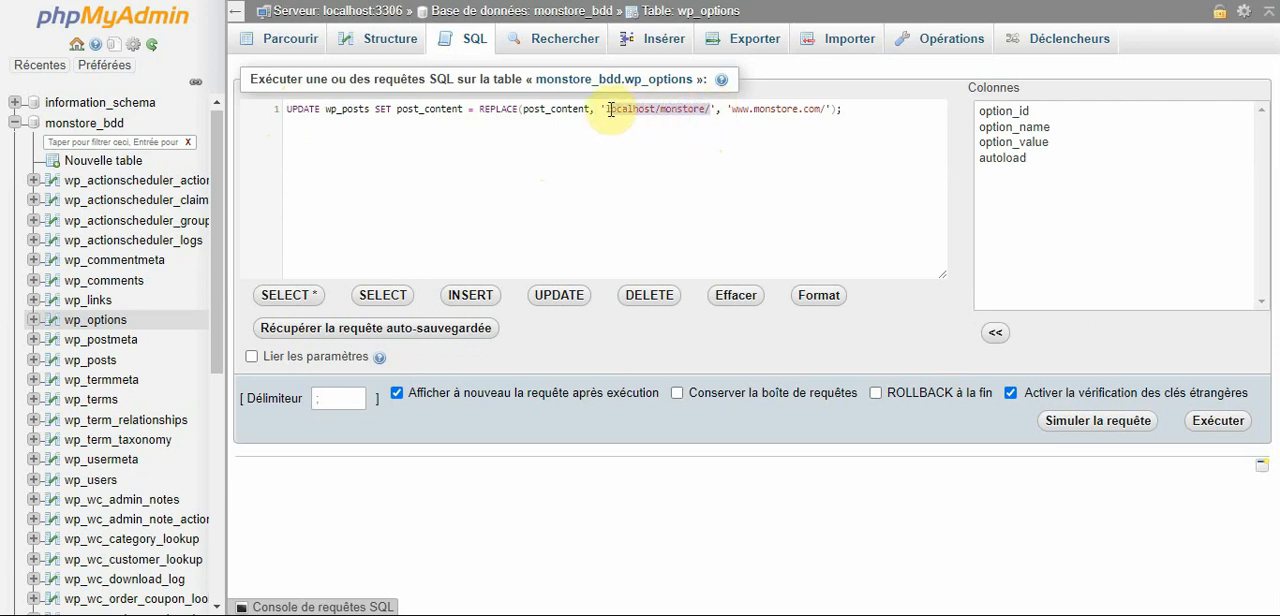
click(675, 126)
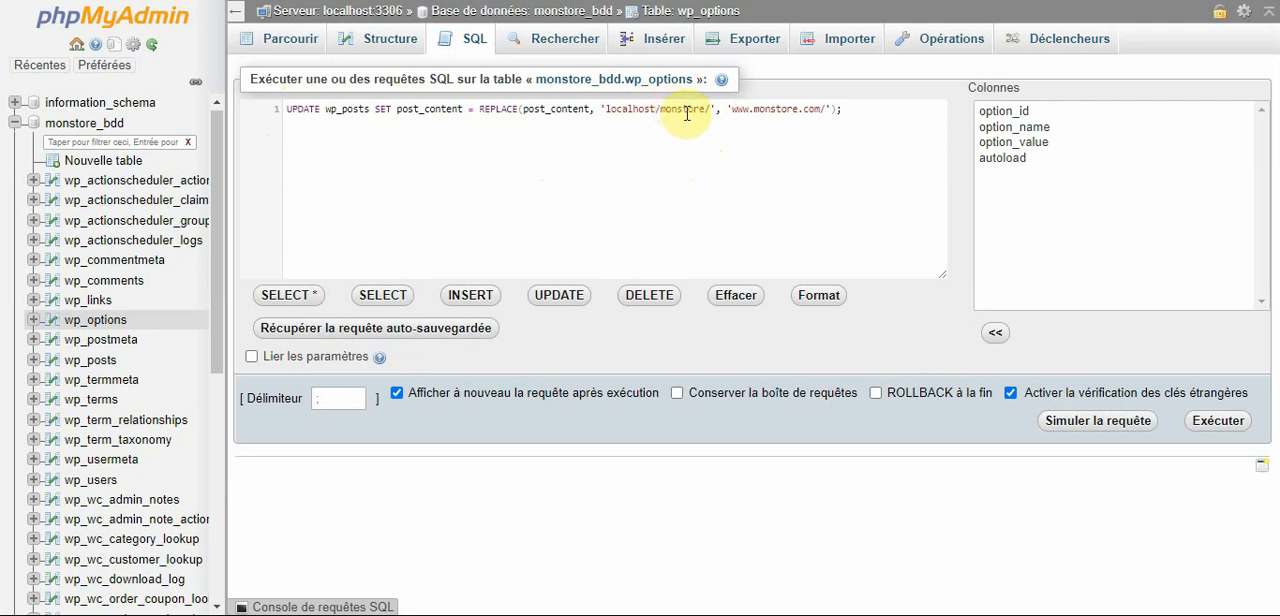
drag(705, 111, 663, 111)
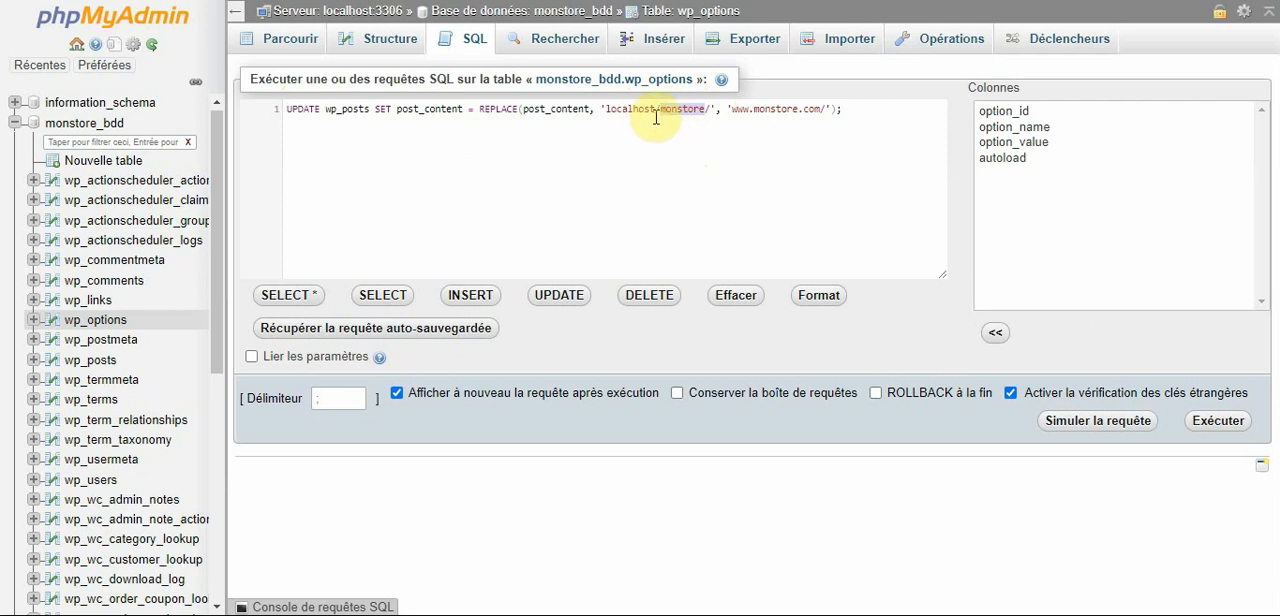
text(monsite)
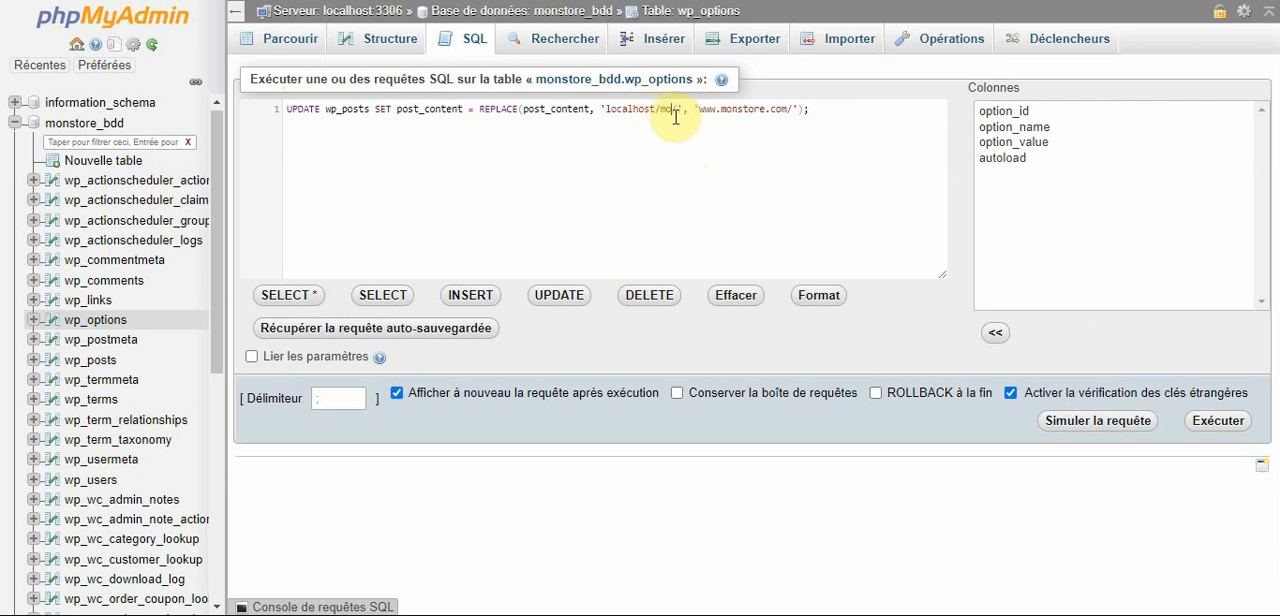
text(web)
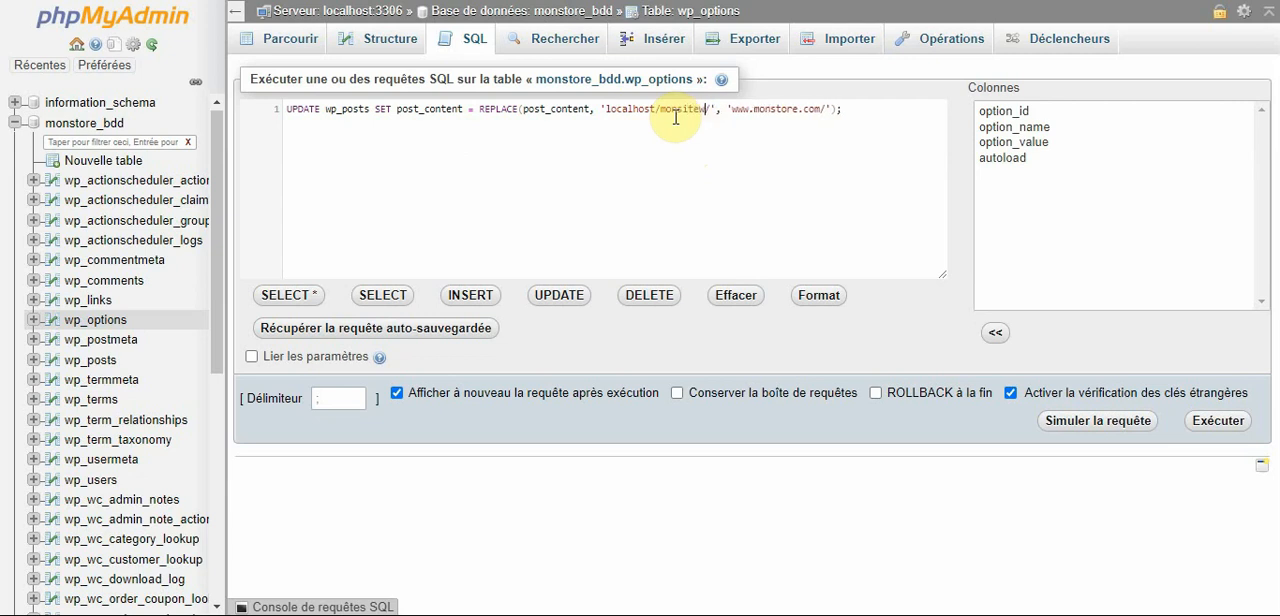
Set the local folder name in the query's search string back to monstore.
drag(722, 112, 612, 113)
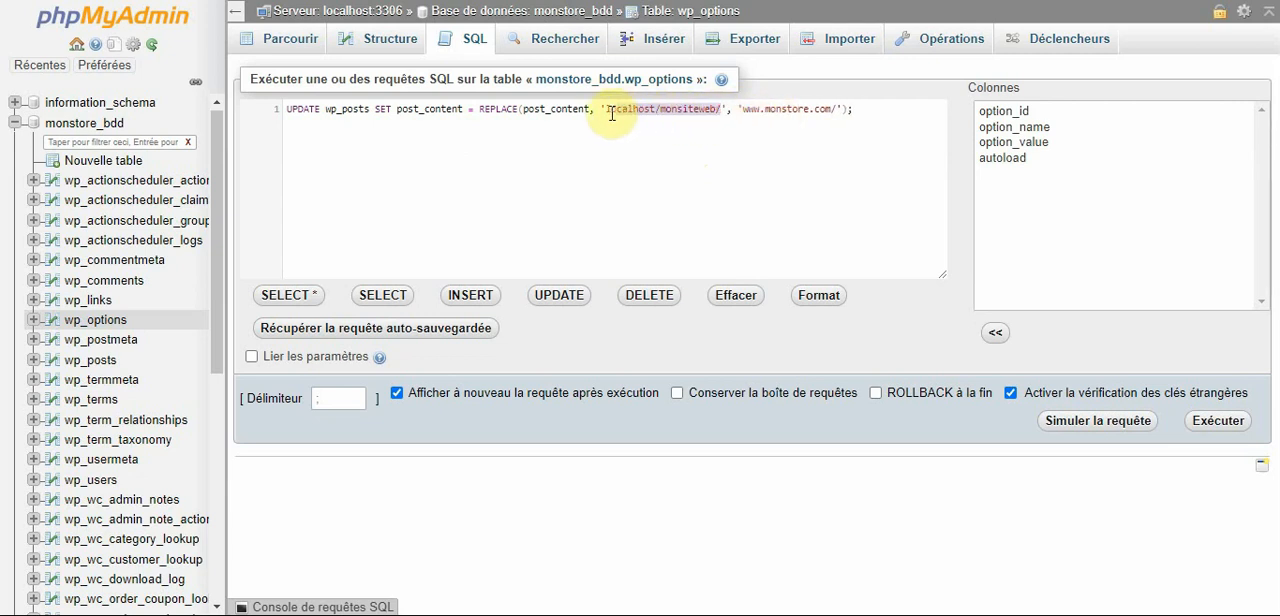
click(833, 111)
drag(833, 111, 750, 113)
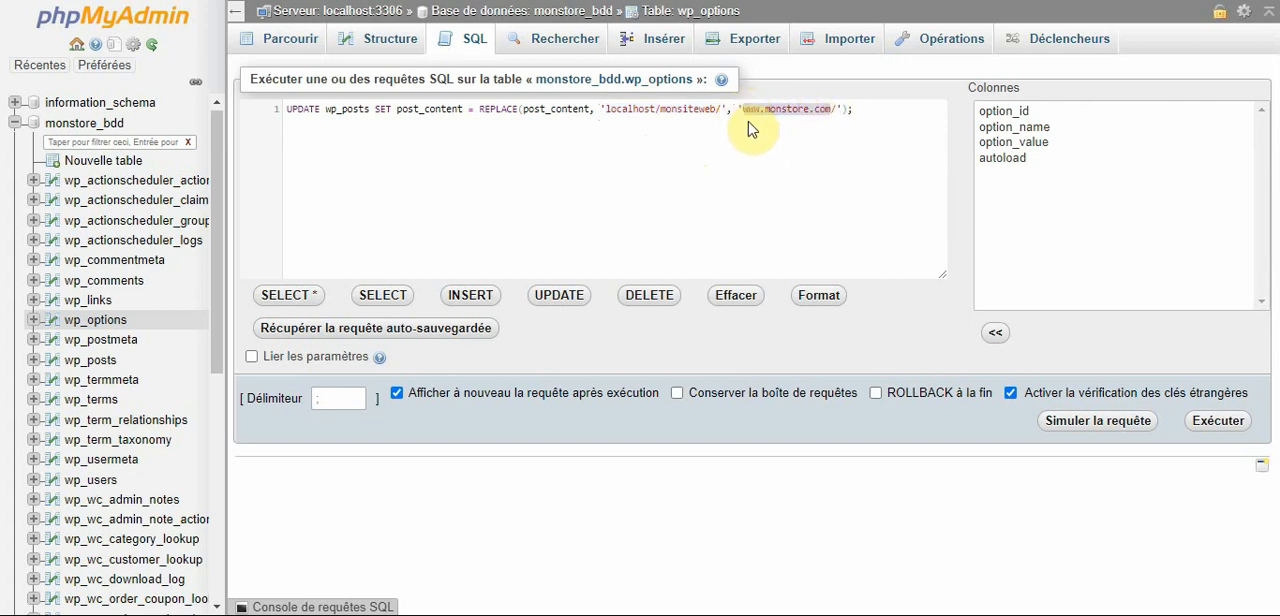
click(748, 118)
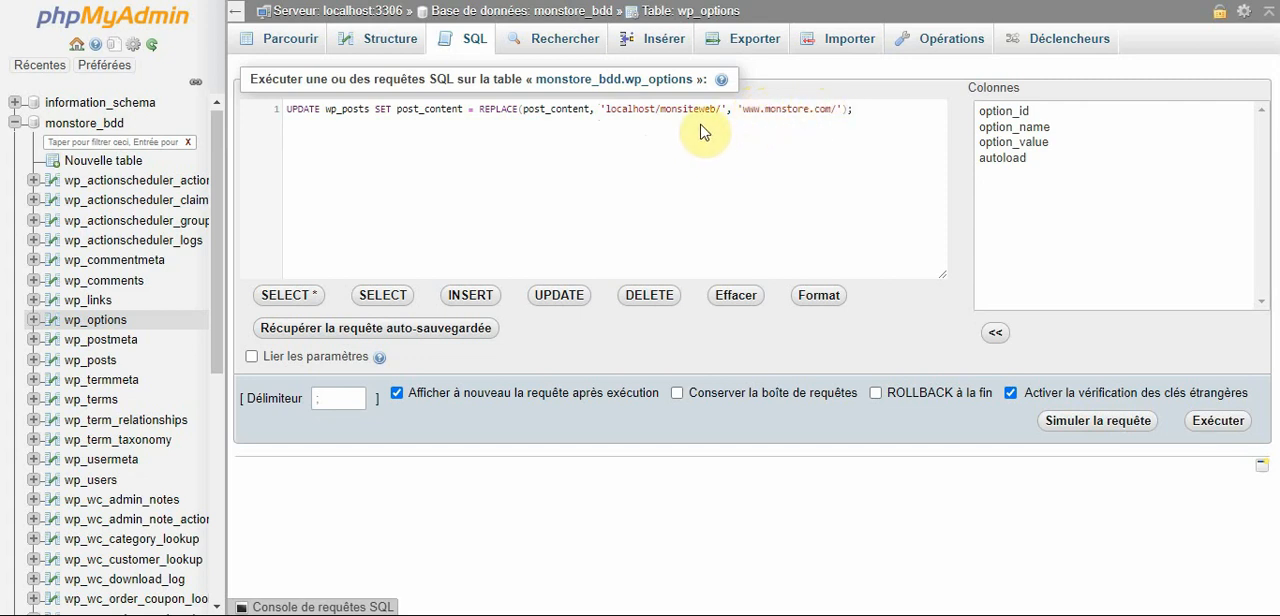
drag(716, 111, 669, 112)
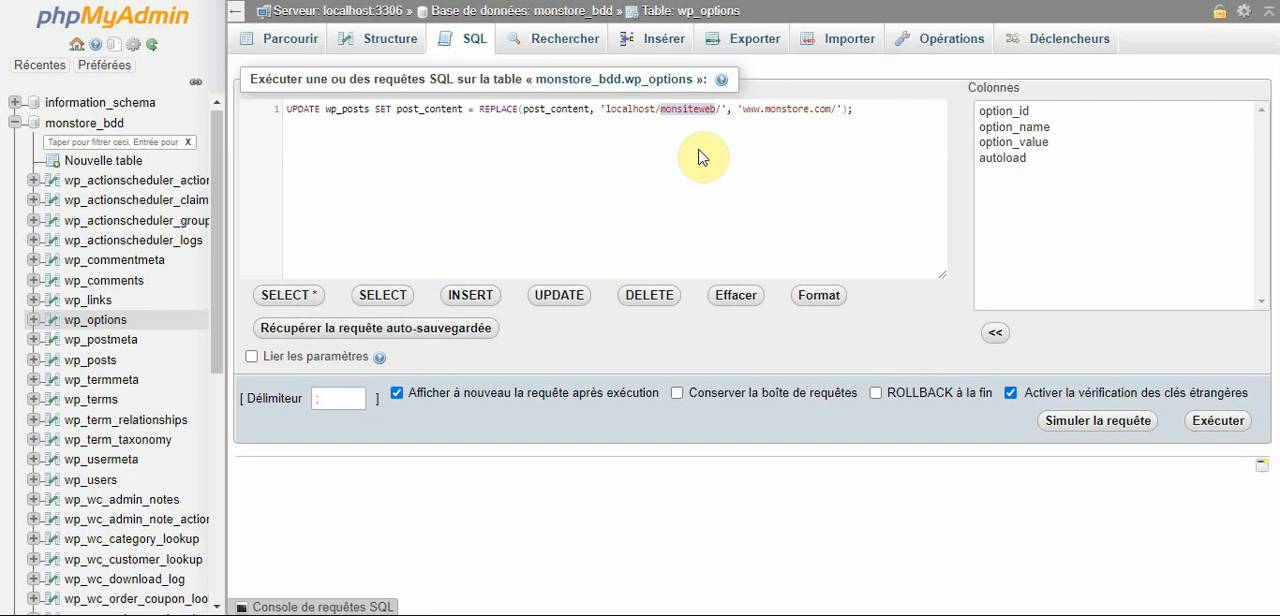
text(monst)
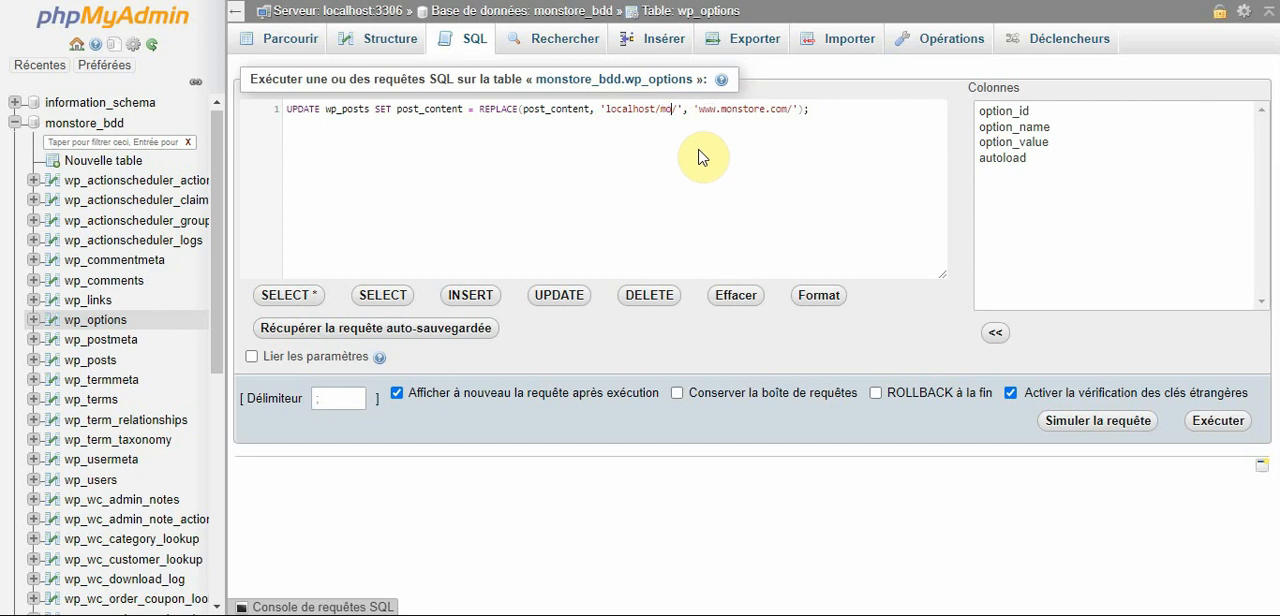
text(ore)
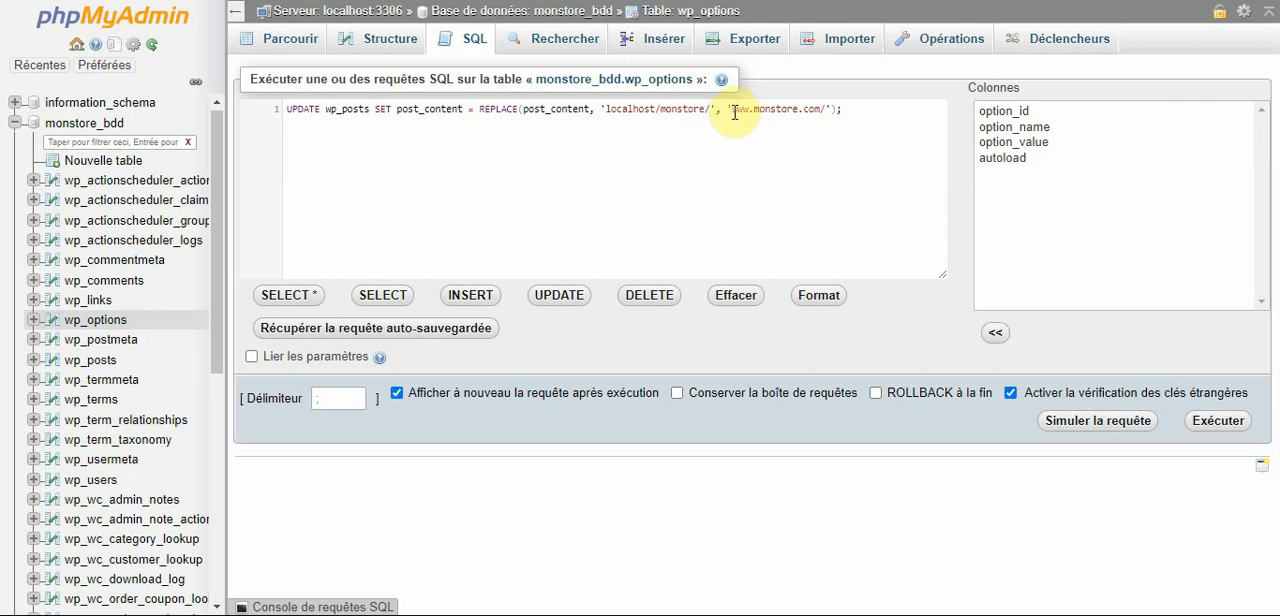
drag(731, 110, 753, 110)
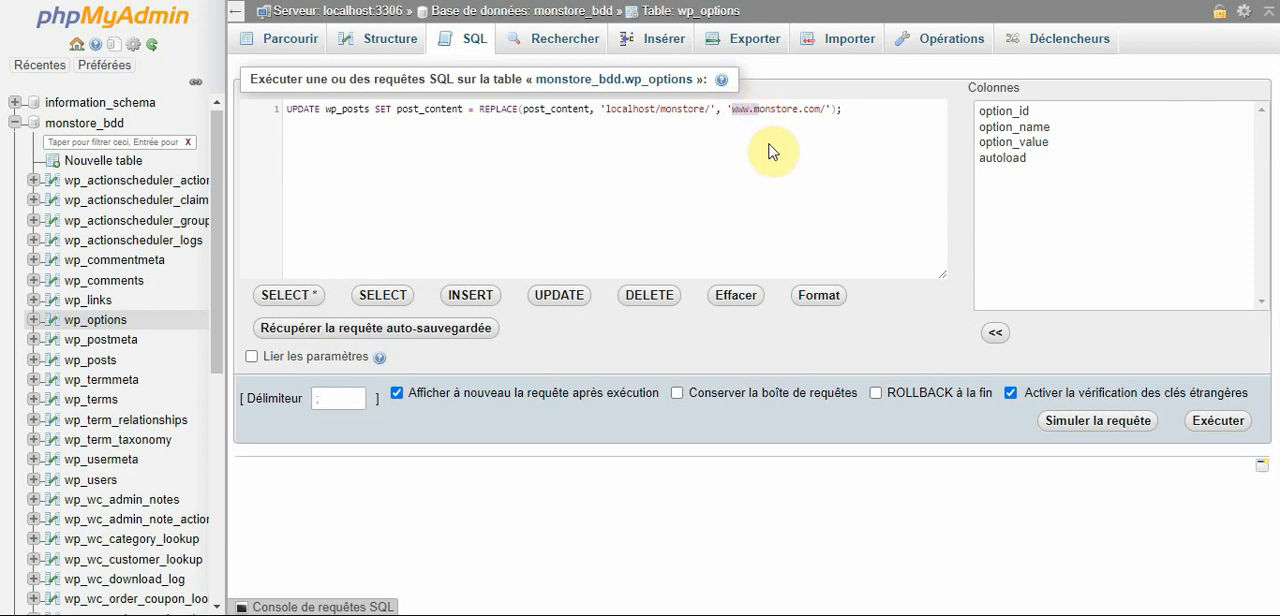
click(703, 111)
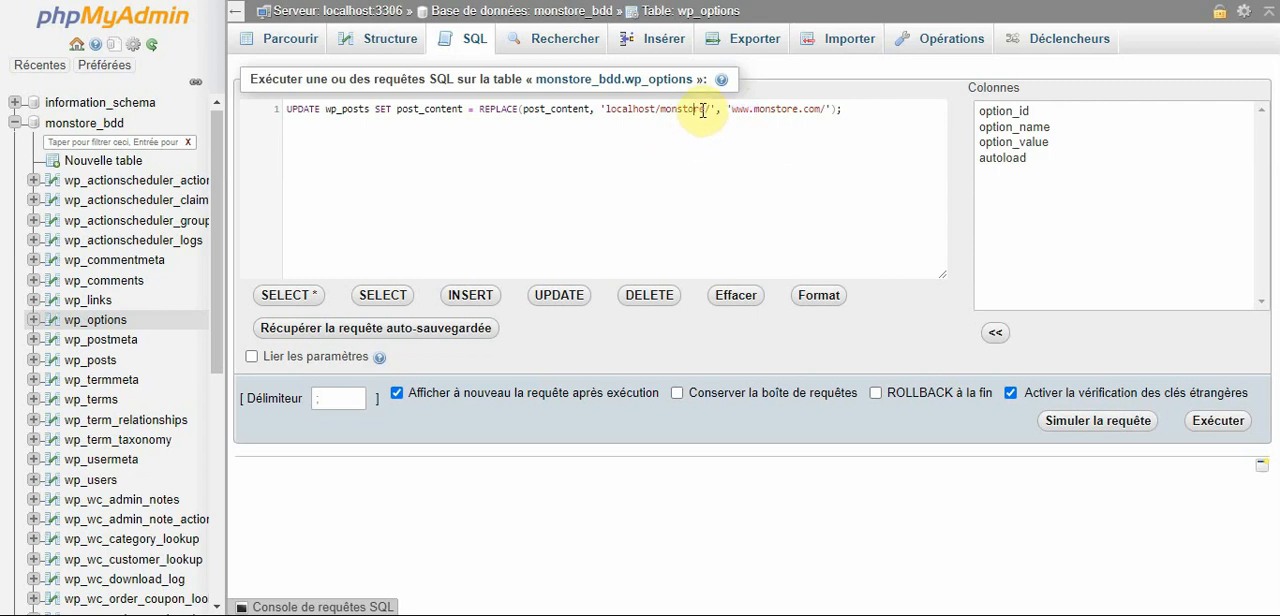
drag(705, 110, 605, 110)
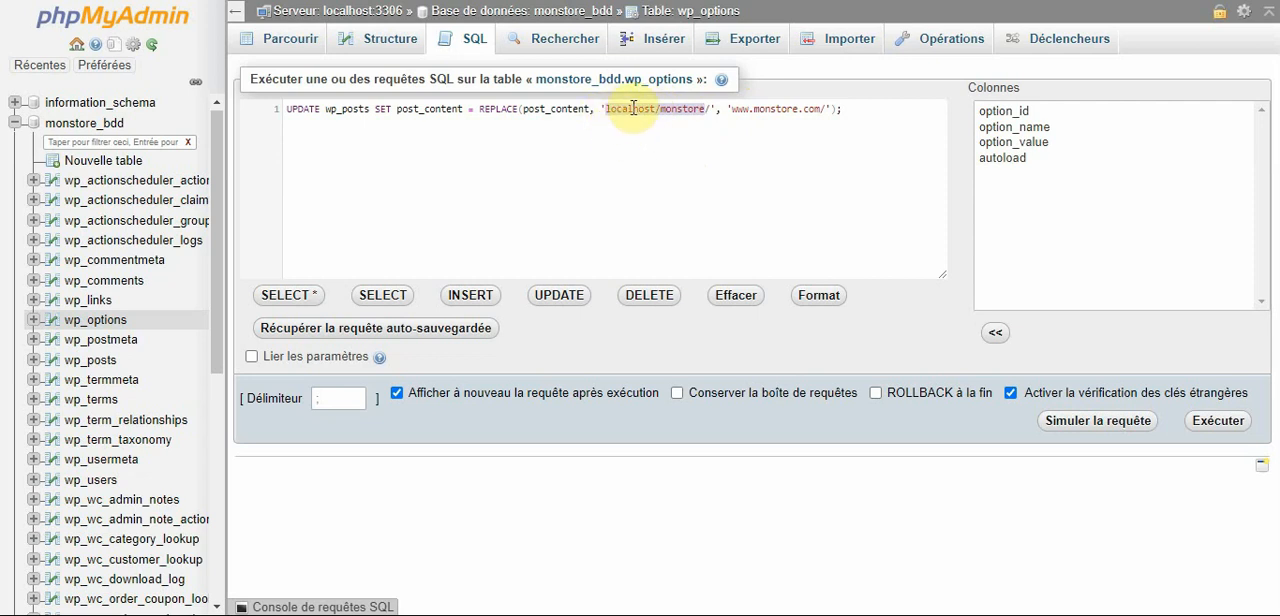
click(820, 111)
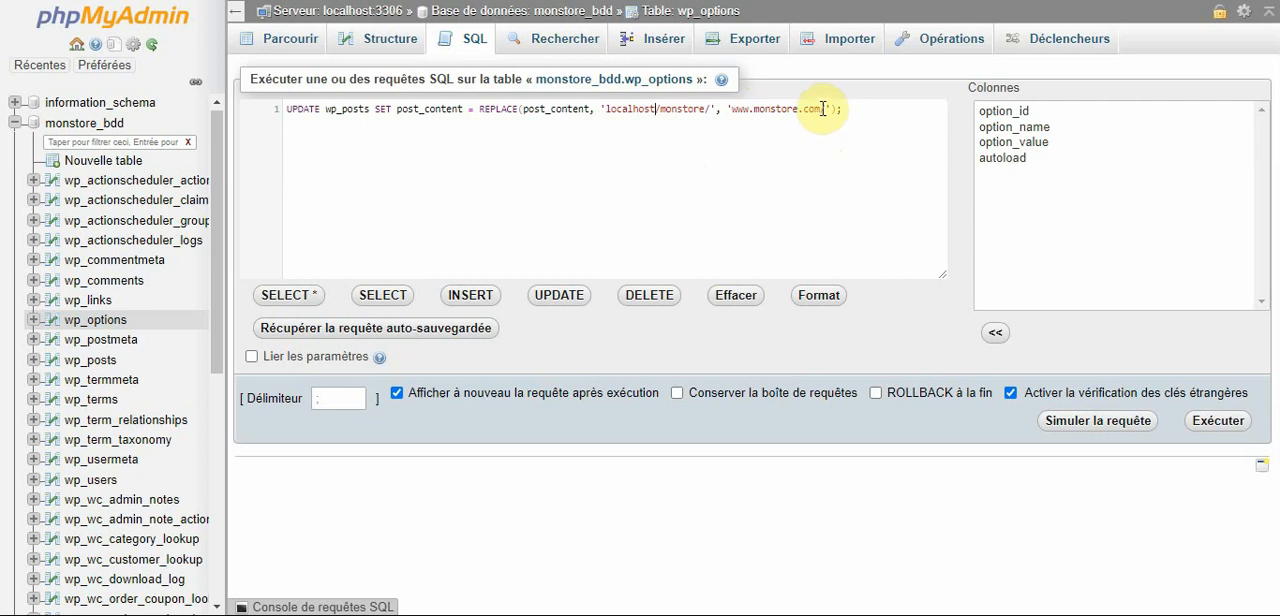
drag(820, 109, 744, 109)
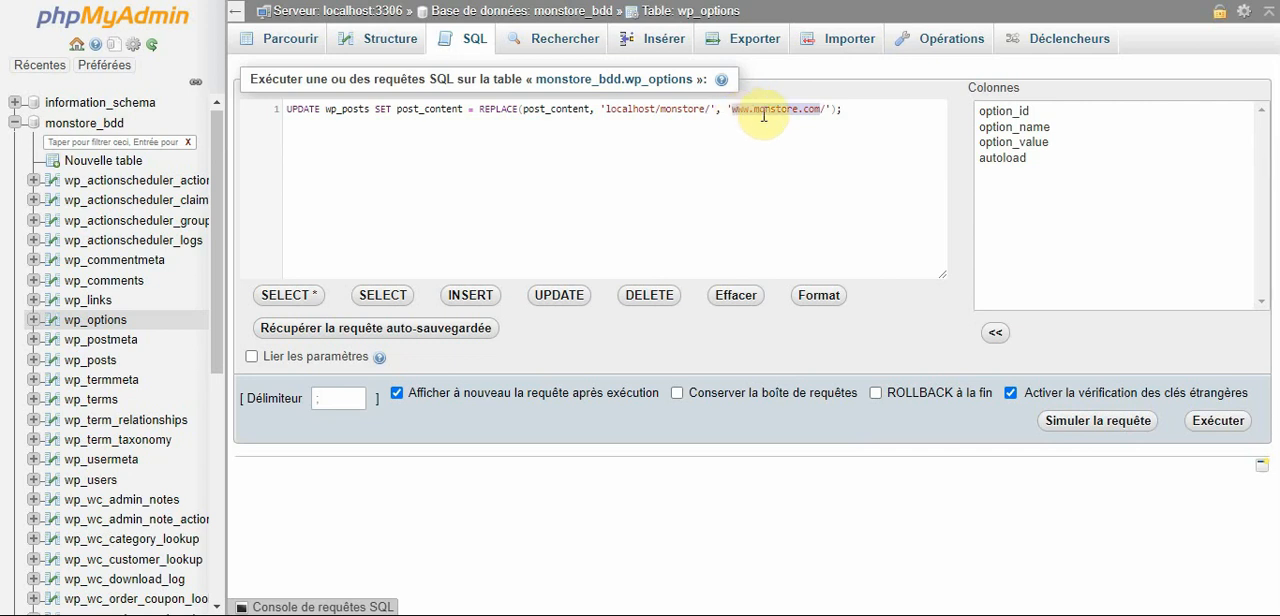
click(820, 109)
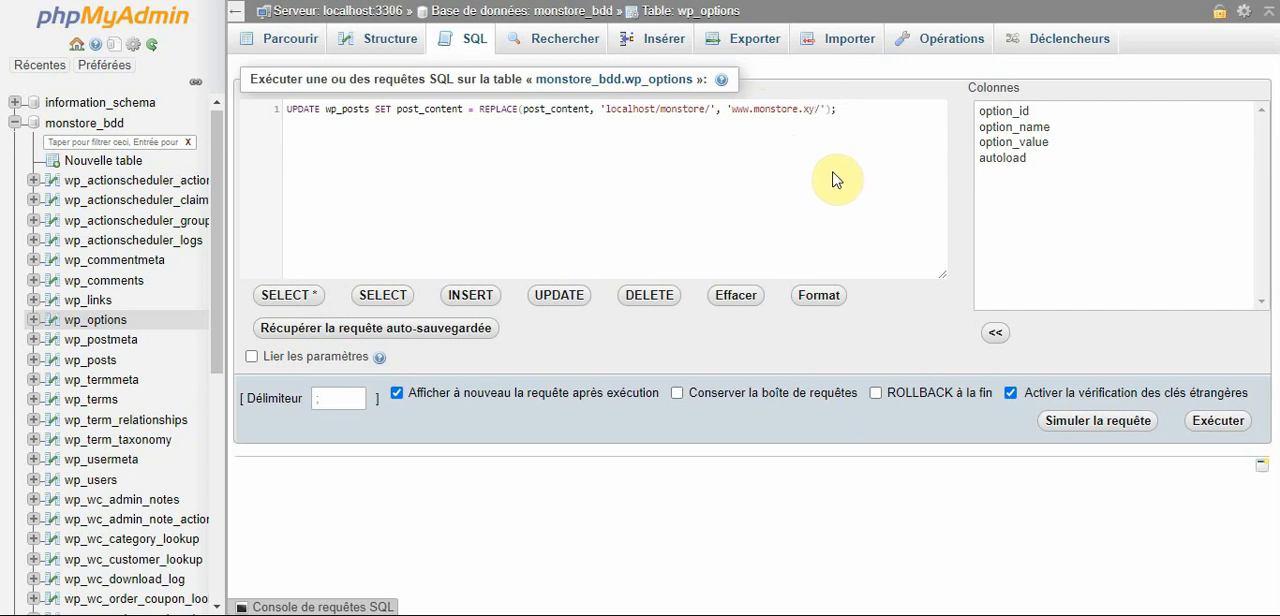
click(1220, 423)
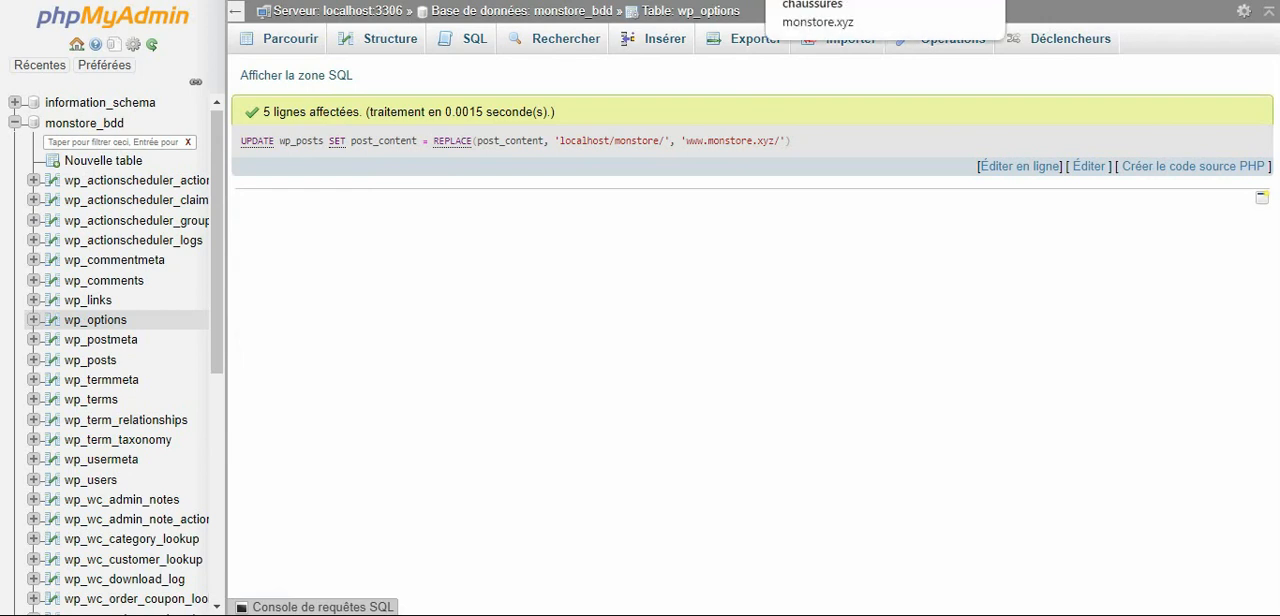
Compare the default page shown on the live monstore.xyz site with the local Organic Store home page.
click(840, 0)
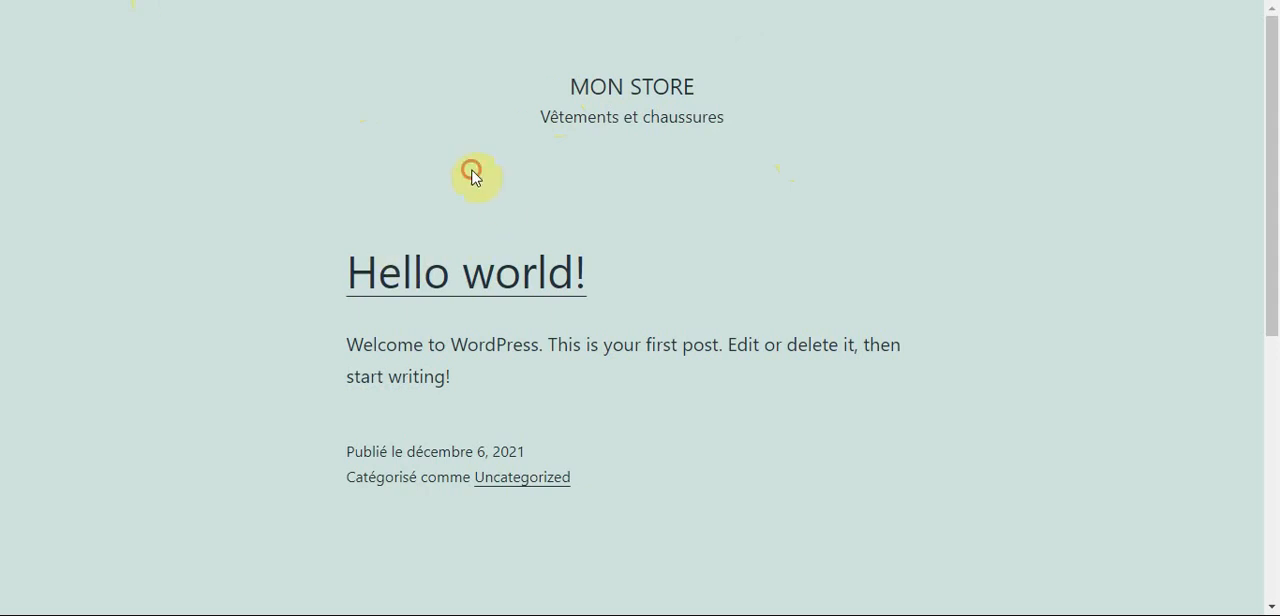
drag(575, 80, 735, 118)
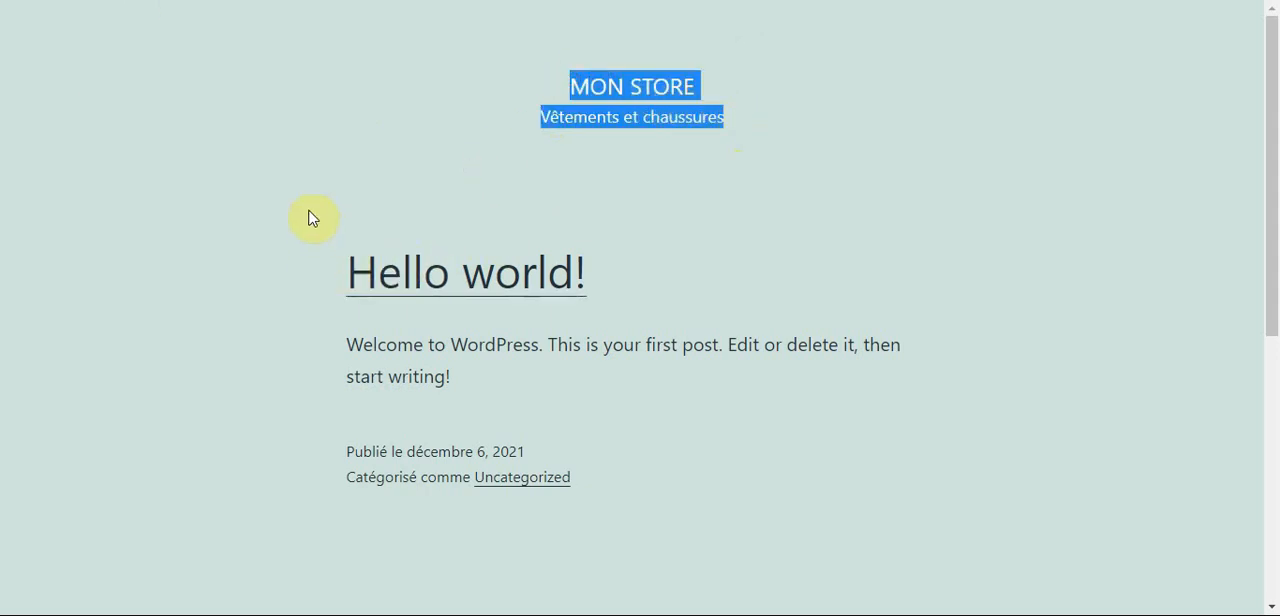
click(517, 112)
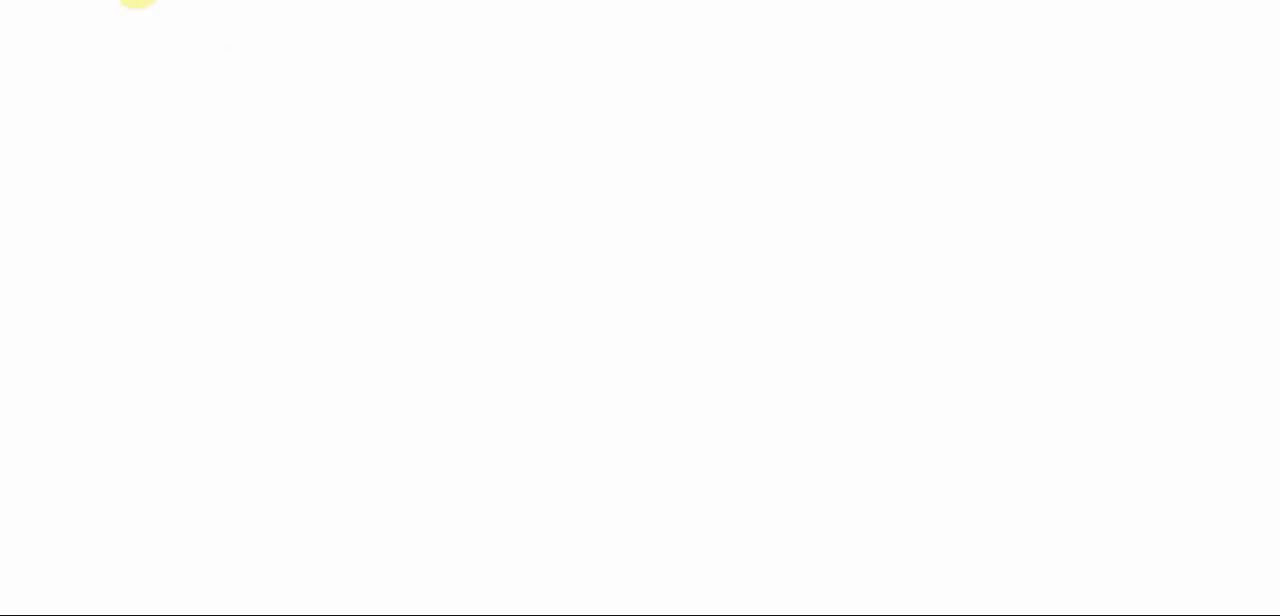
scroll(450, 298, down, 8)
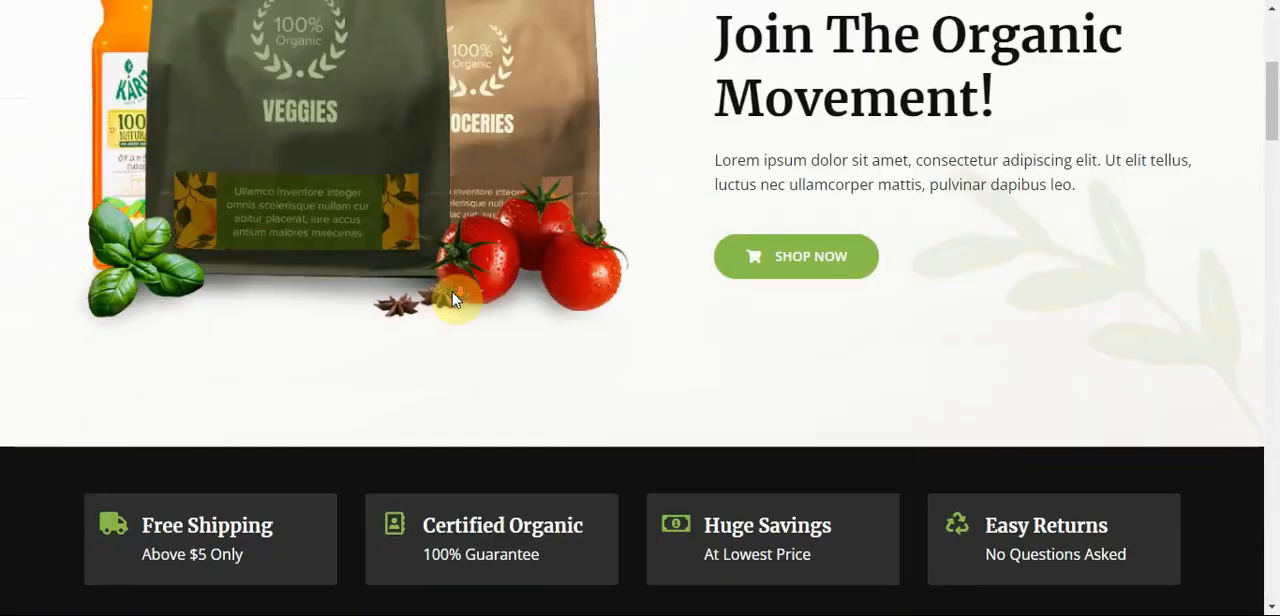
scroll(457, 300, up, 8)
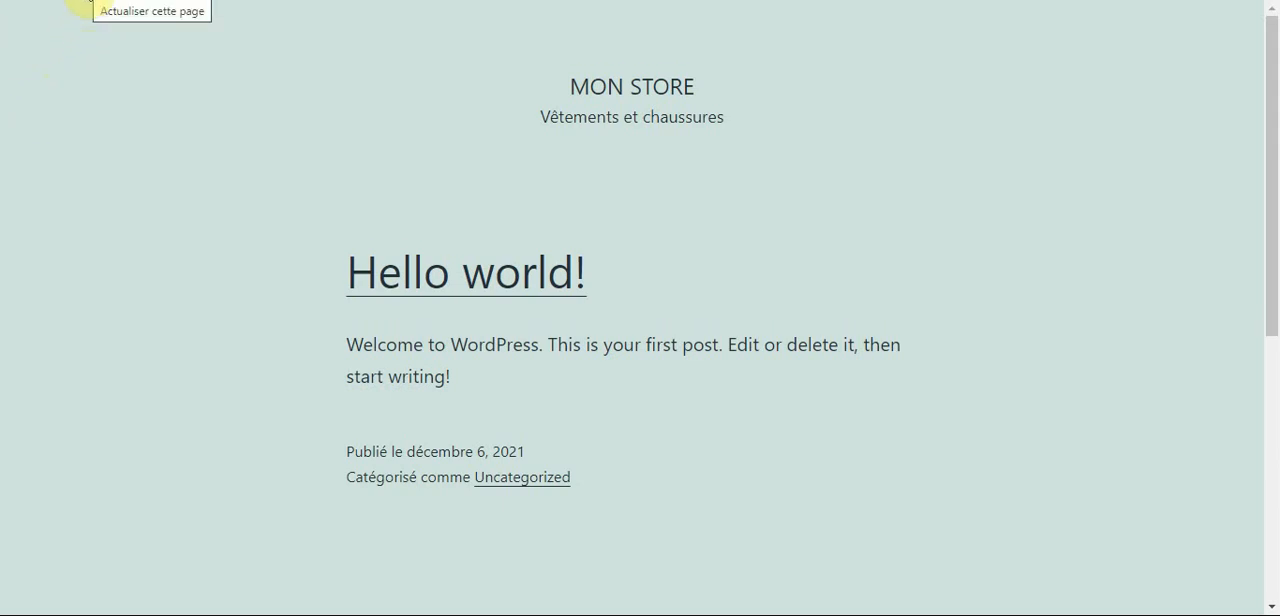
Reload the live monstore.xyz home page and view the product listing on its All Products page.
click(88, 2)
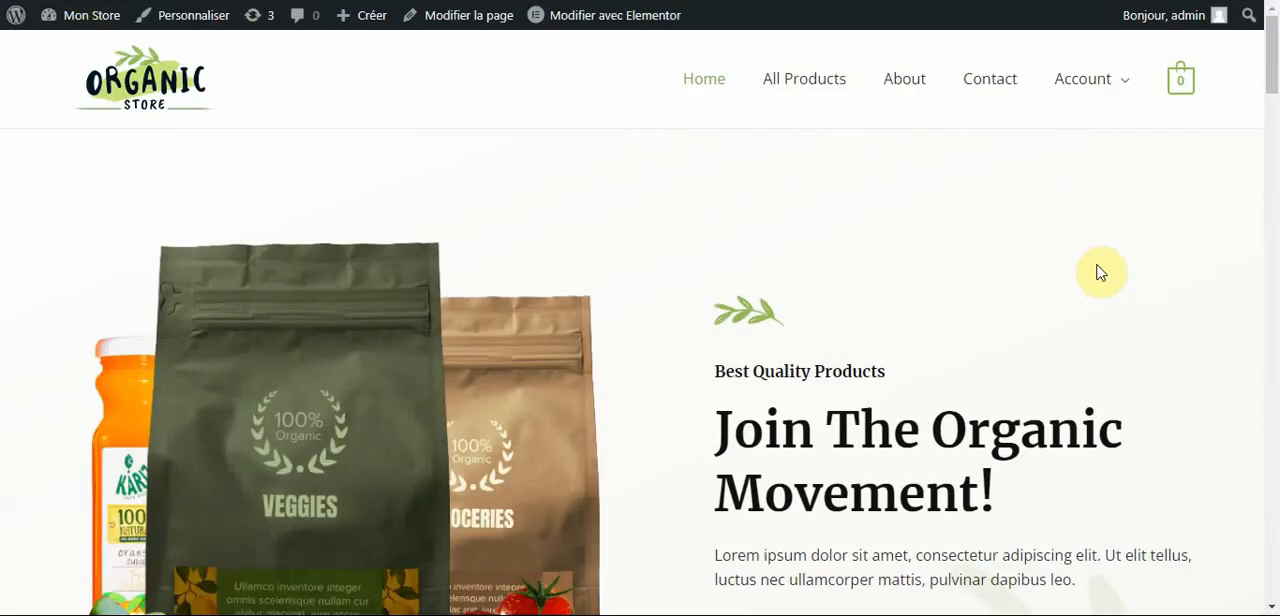
drag(1273, 77, 1234, 77)
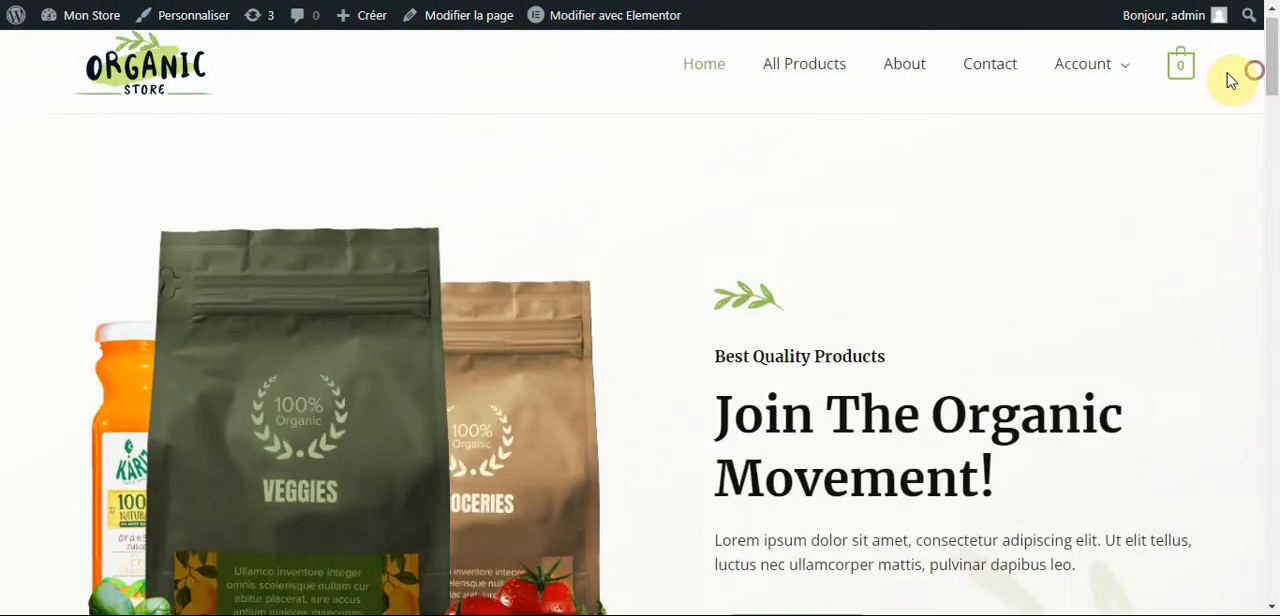
click(819, 77)
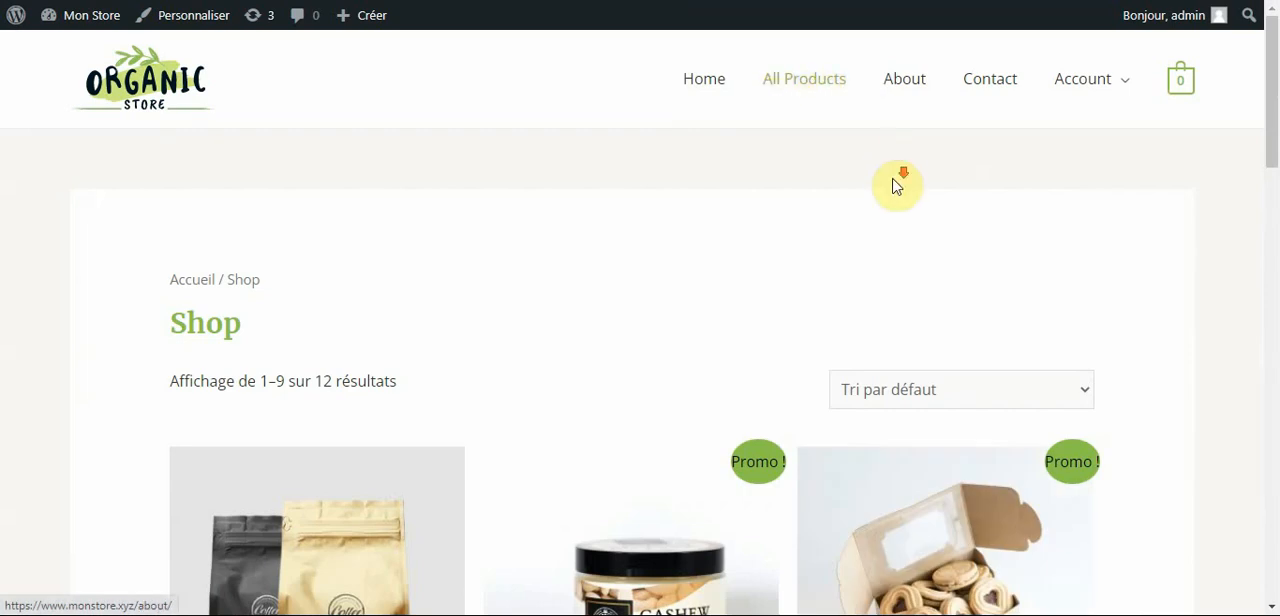
scroll(894, 263, down, 4)
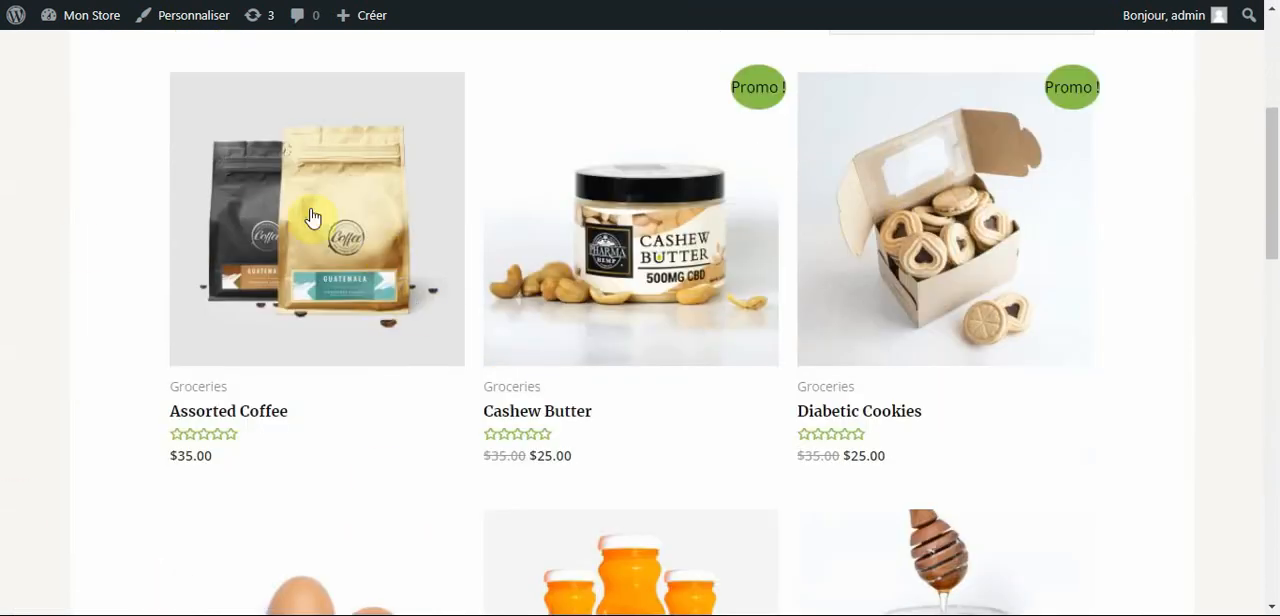
Open the Assorted Coffee product and examine its page from the header down to the footer.
click(337, 224)
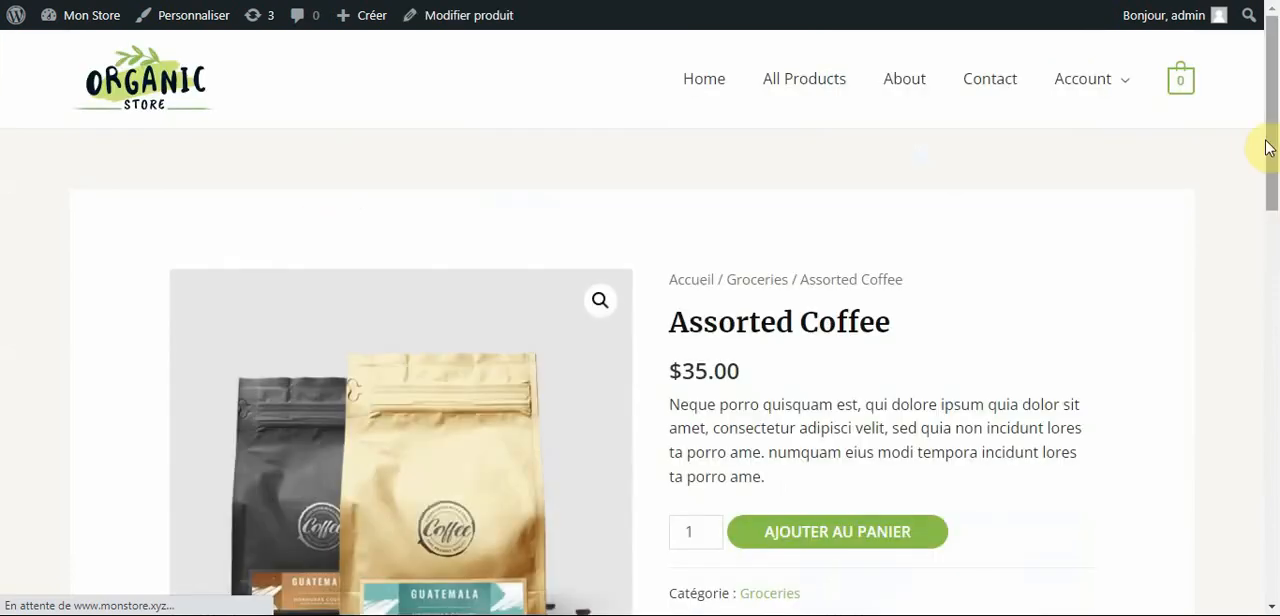
scroll(1275, 170, down, 2)
mouse_move(1275, 170)
mouse_down()
mouse_move(1271, 395)
mouse_move(1266, 180)
mouse_up()
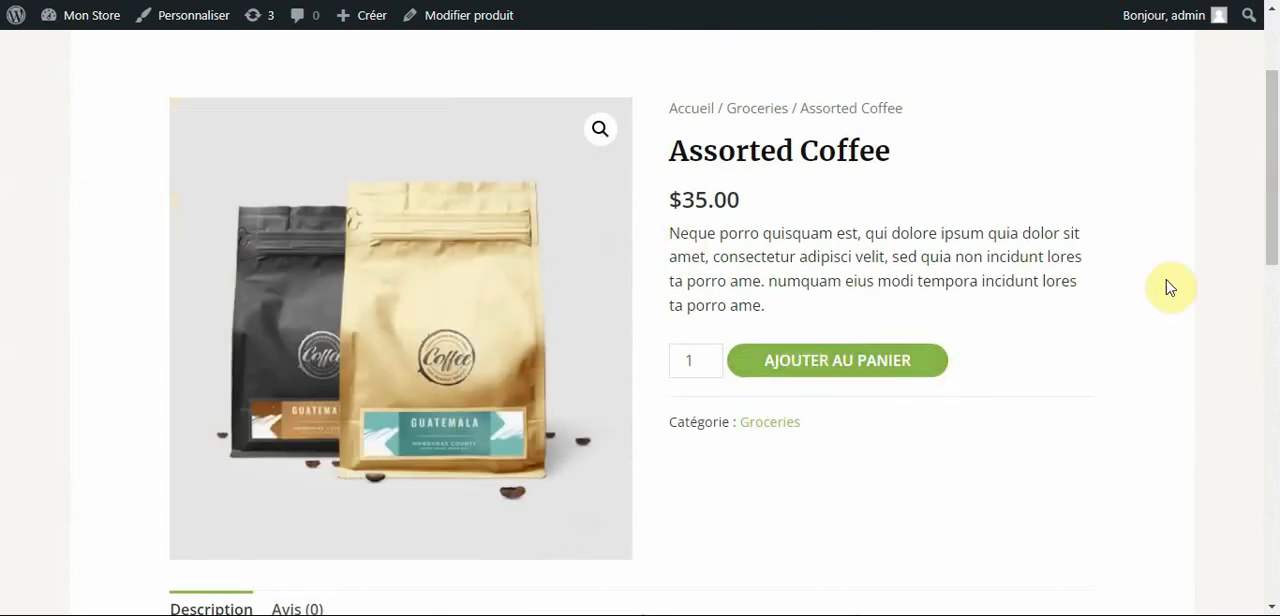
scroll(1103, 346, down, 5)
scroll(1104, 347, down, 5)
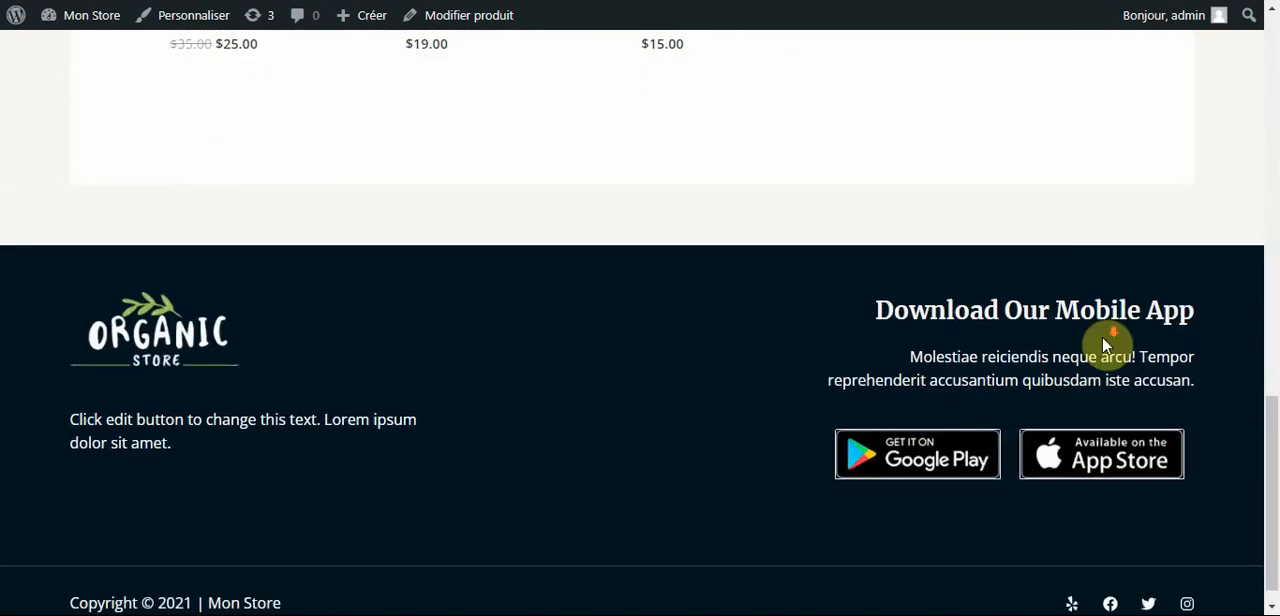
scroll(1108, 335, up, 15)
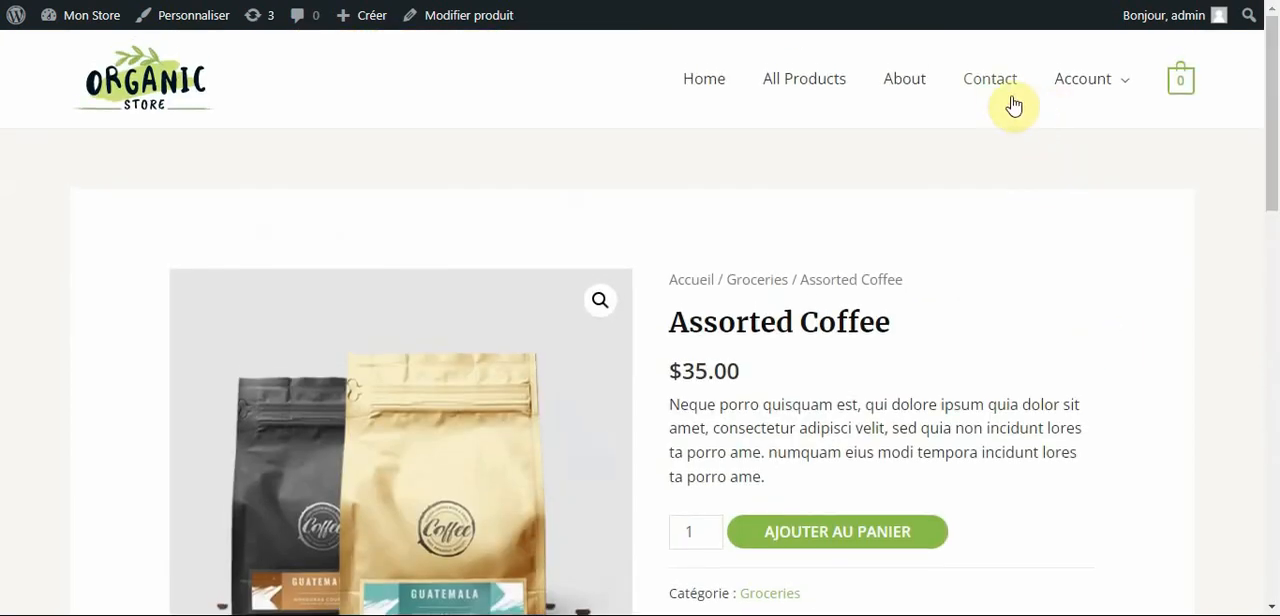
Check the live store's Contact and About pages.
click(1001, 92)
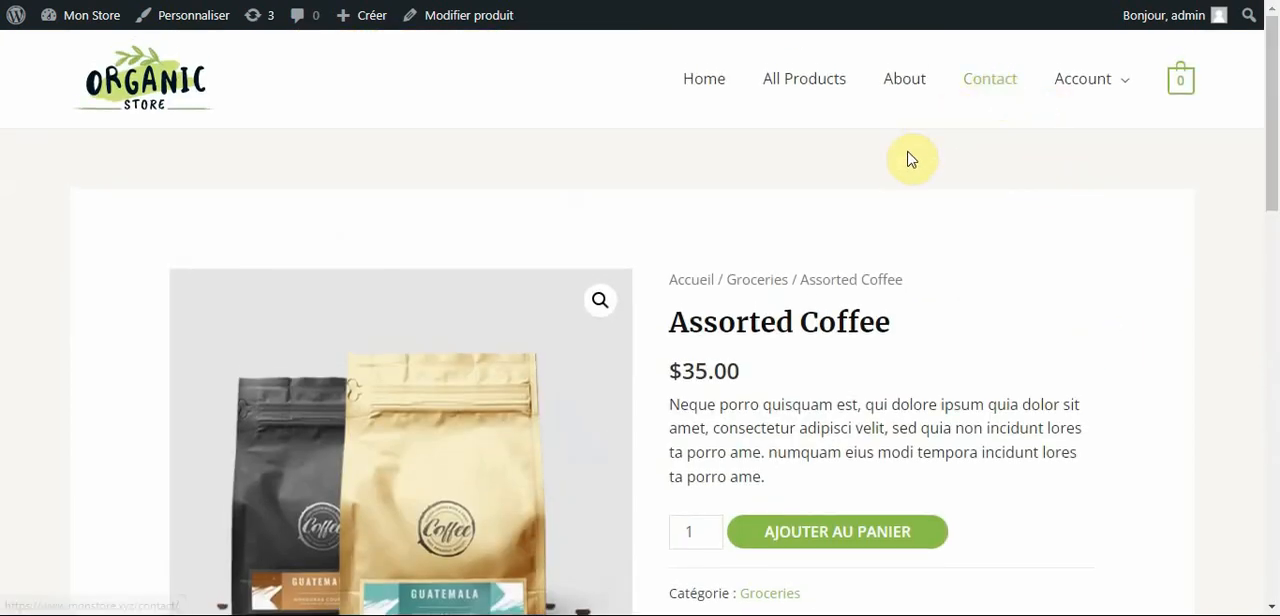
scroll(890, 240, down, 3)
scroll(886, 246, up, 3)
click(916, 97)
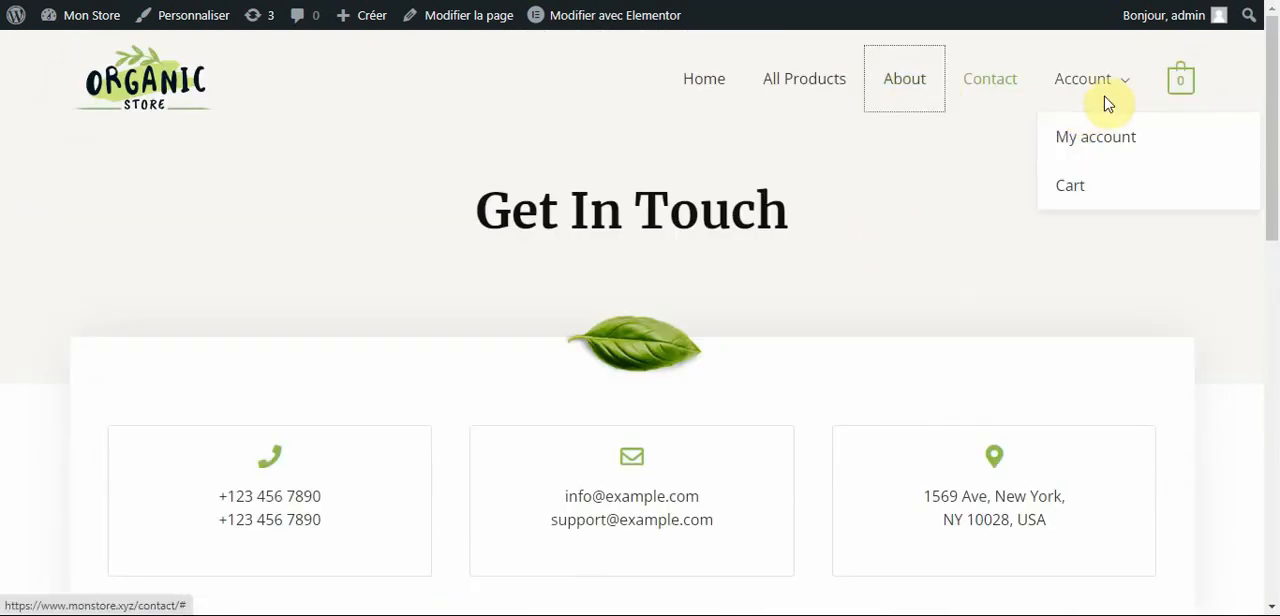
Return to the live store's home page and examine it down to the Best Selling Products section.
click(694, 87)
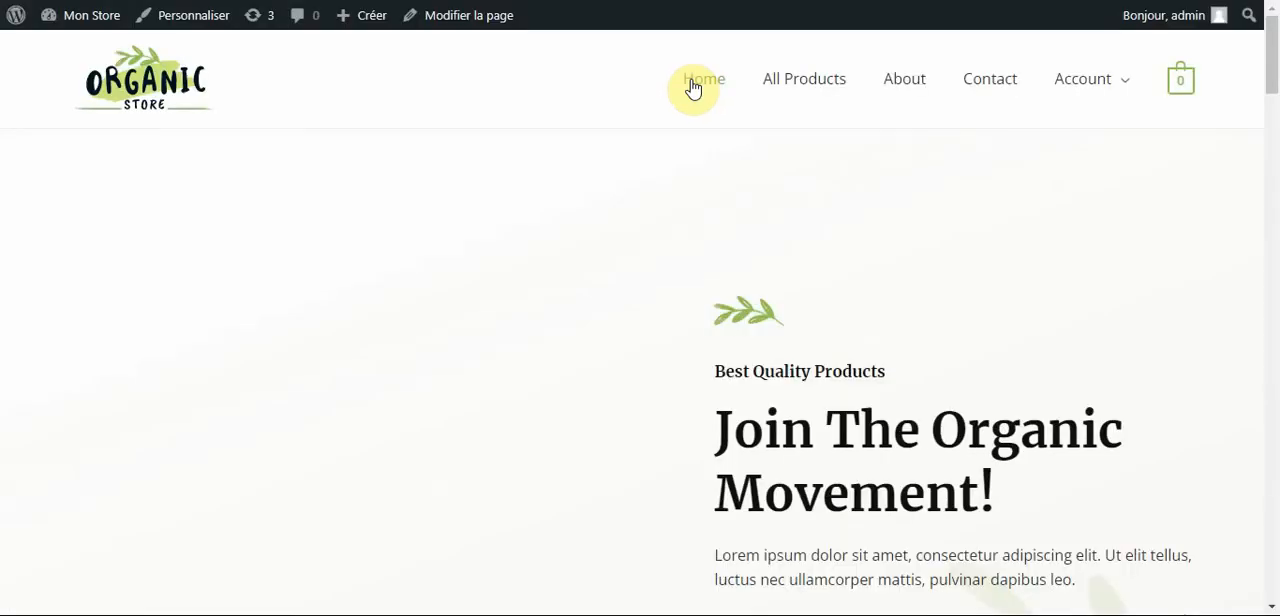
scroll(34, 314, down, 5)
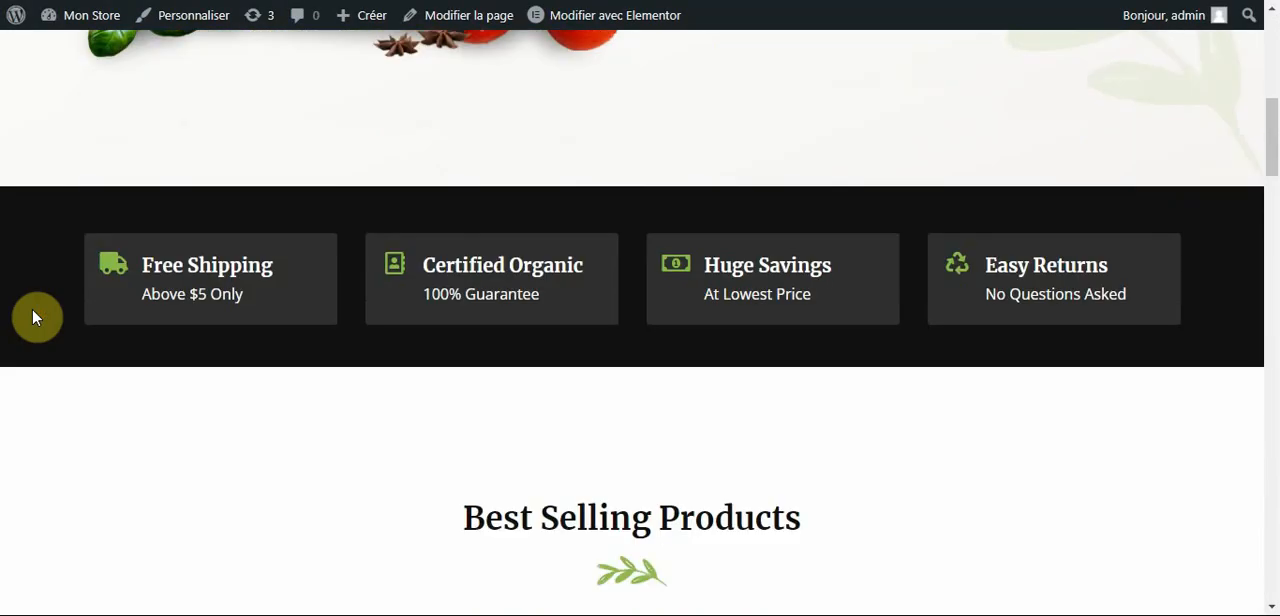
scroll(33, 317, down, 5)
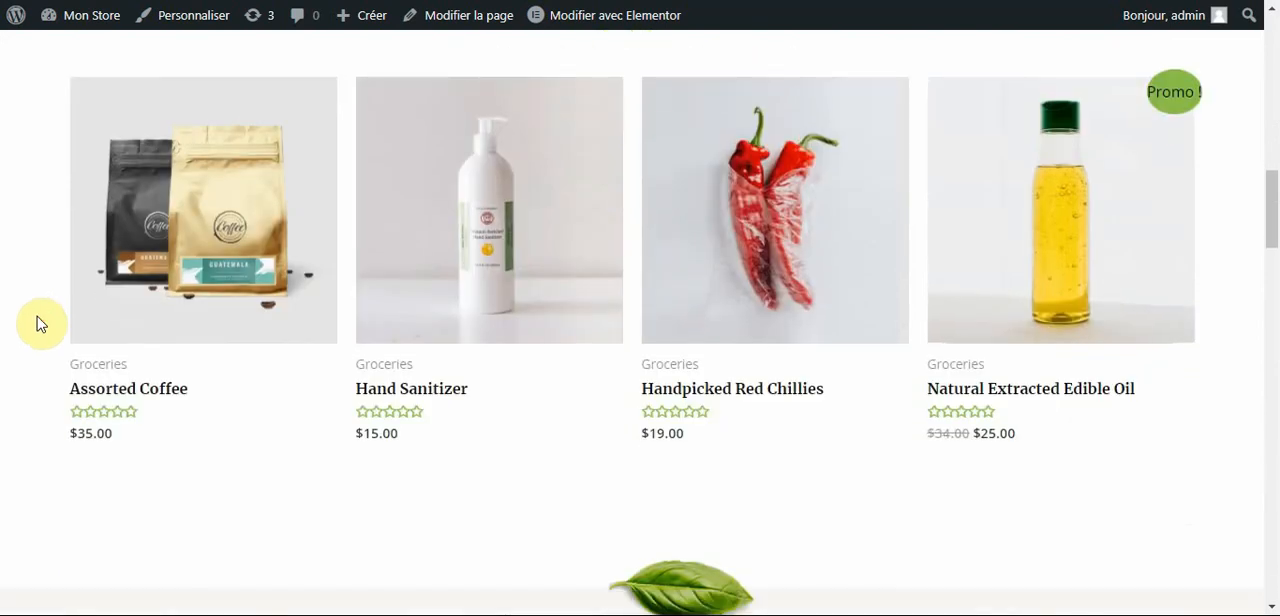